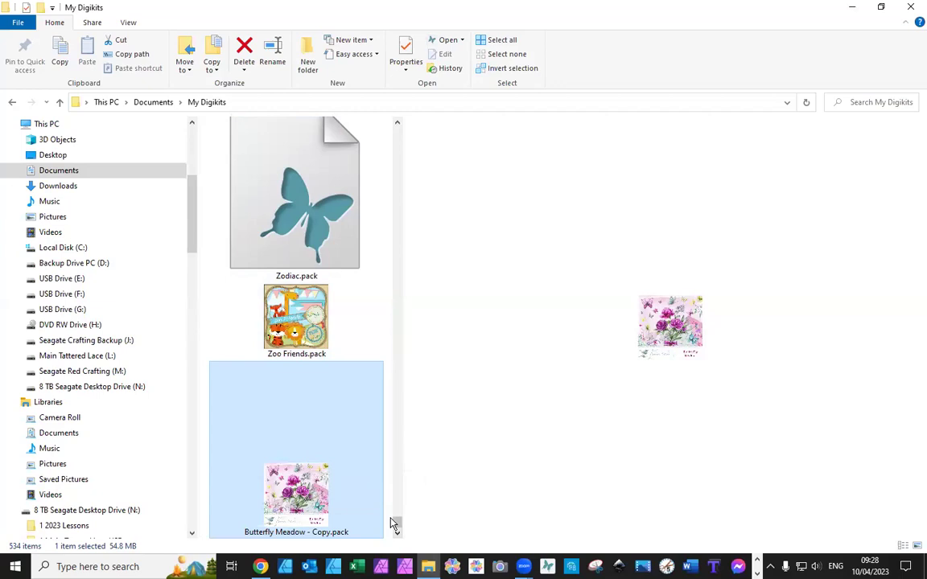
Step: Copy Butterfly Meadow - Copy.pack from My Digikits to the desktop and move its icon to an open area there
{"action": "left_click_drag", "start_coordinate": [399, 527], "coordinate": [131, 84]}
{"action": "left_click_drag", "start_coordinate": [297, 496], "coordinate": [251, 360]}
{"action": "left_click_drag", "start_coordinate": [19, 200], "coordinate": [103, 161]}
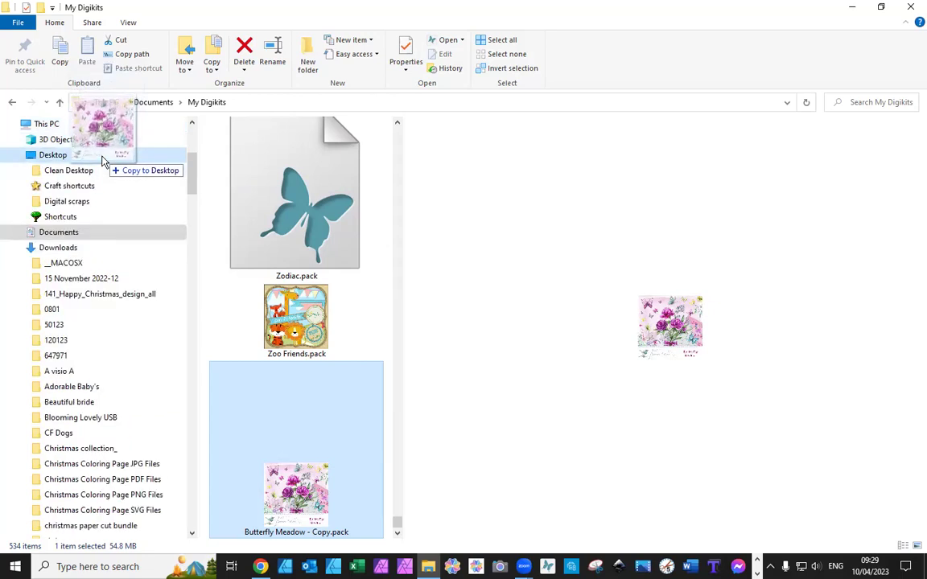
{"action": "left_click_drag", "start_coordinate": [102, 161], "coordinate": [99, 155]}
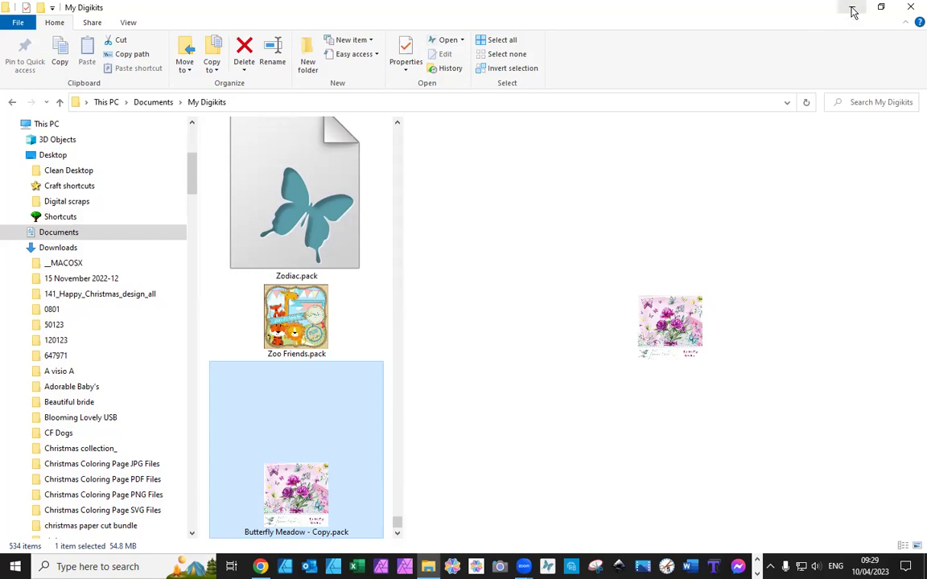
{"action": "left_click", "coordinate": [910, 10]}
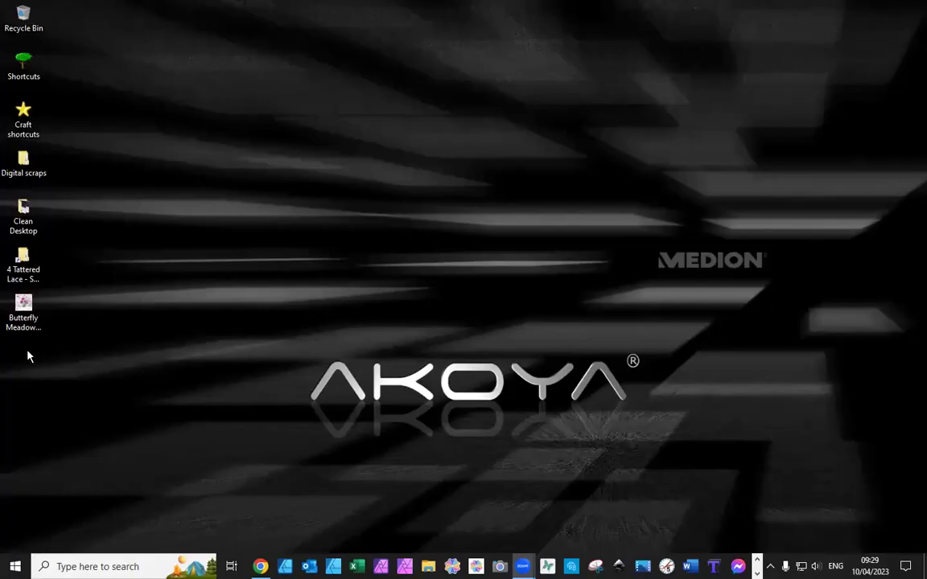
{"action": "left_click_drag", "start_coordinate": [36, 327], "coordinate": [414, 177]}
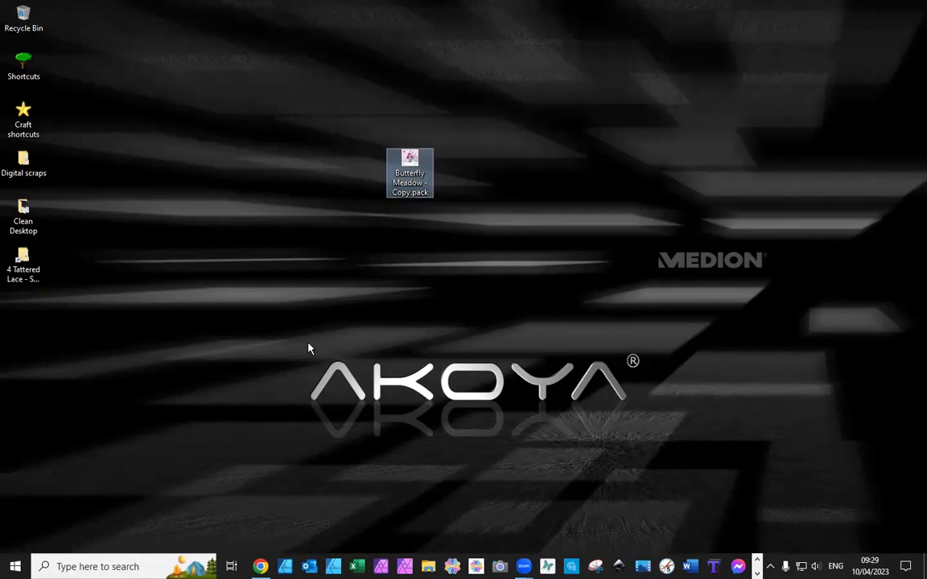
Step: Create a new folder named 1 on the desktop, below the Butterfly Meadow pack file
{"action": "right_click", "coordinate": [357, 317]}
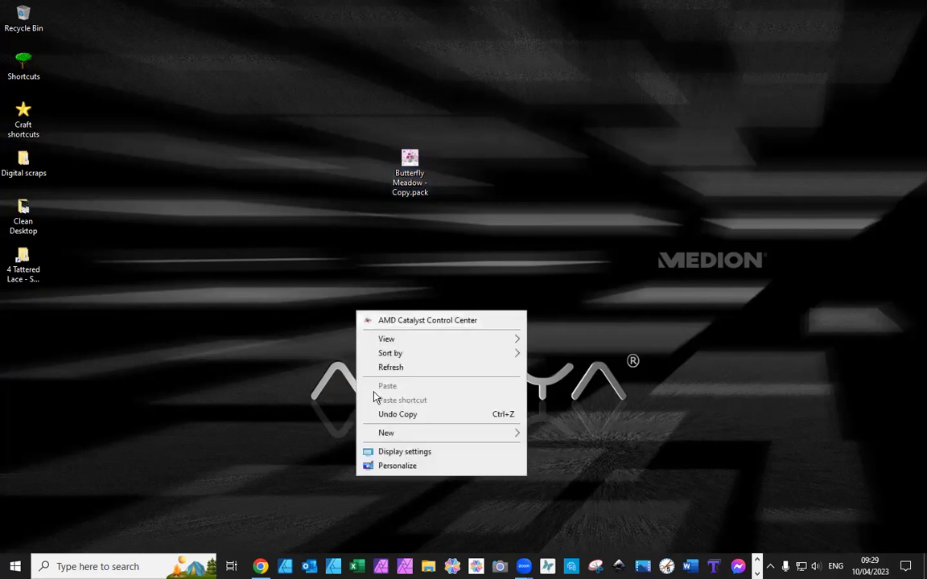
{"action": "mouse_move", "coordinate": [413, 435]}
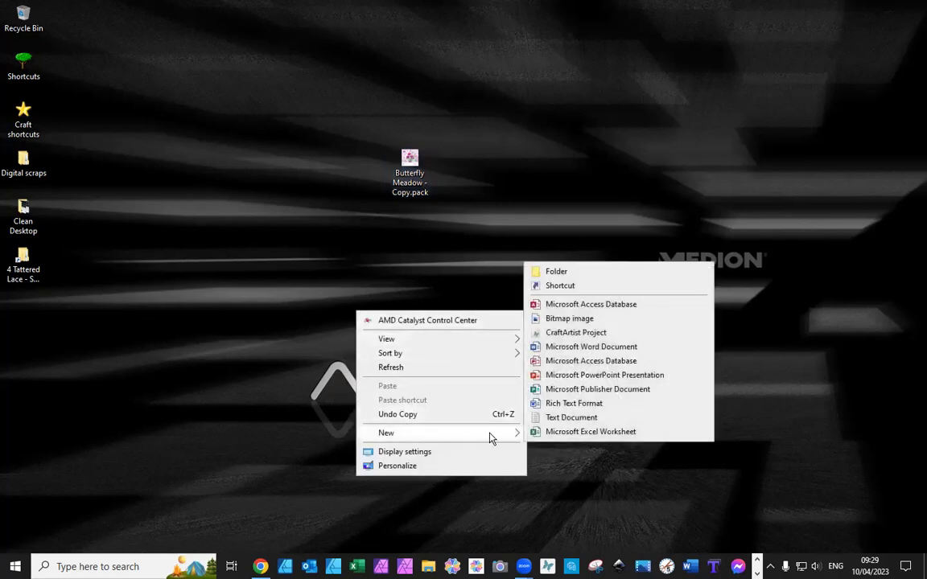
{"action": "left_click", "coordinate": [575, 273]}
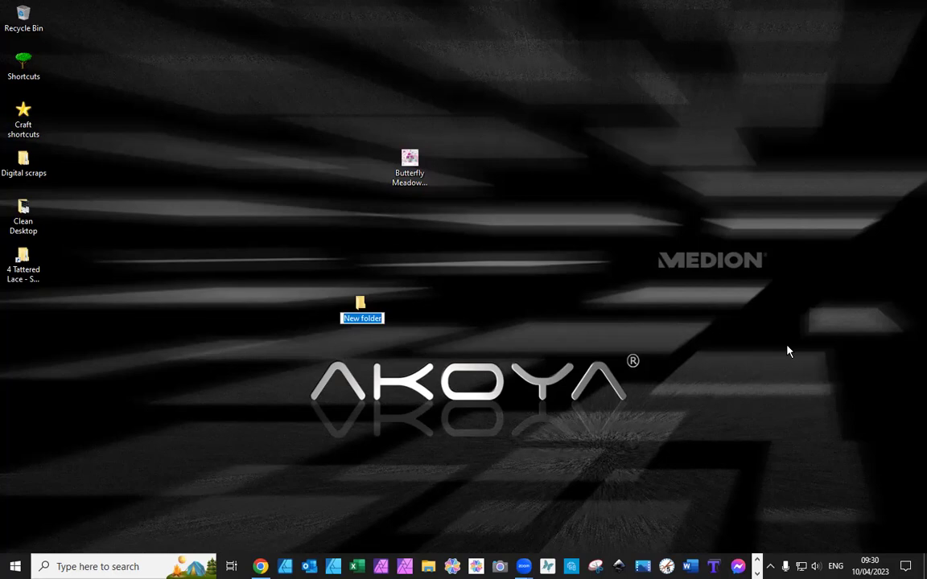
{"action": "type", "text": "1"}
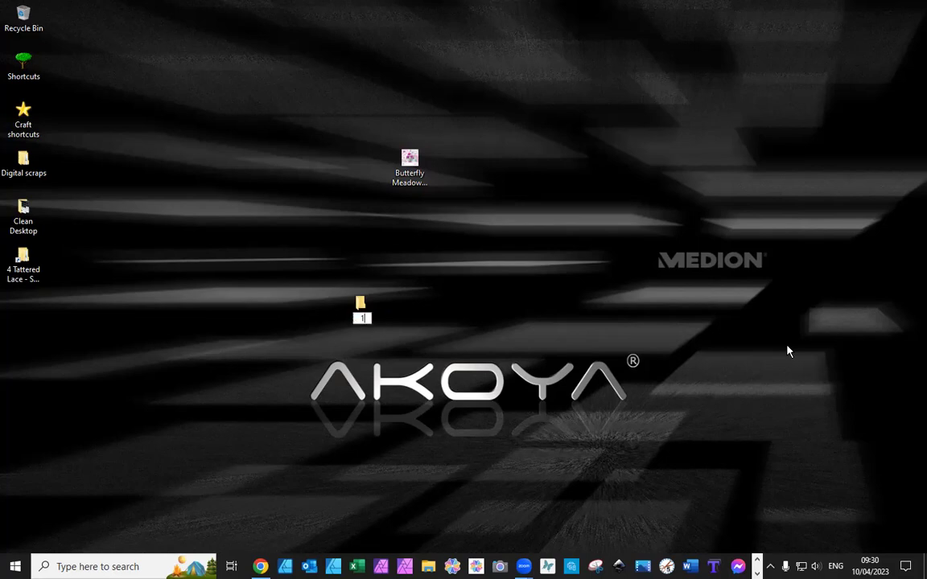
{"action": "key", "text": "Return"}
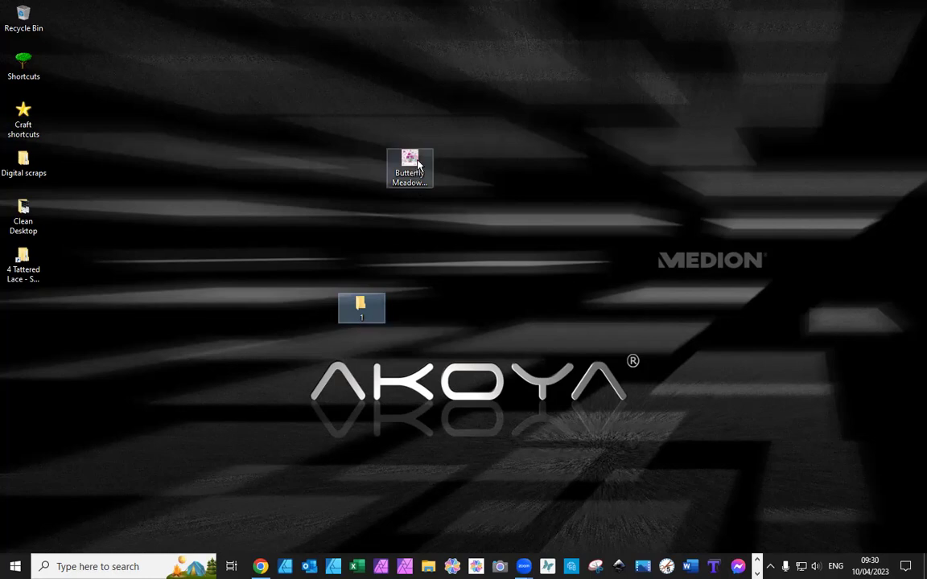
Step: Move the Butterfly Meadow pack file into folder 1 and open that folder with its view options showing
{"action": "left_click_drag", "start_coordinate": [415, 162], "coordinate": [362, 303]}
{"action": "double_click", "coordinate": [361, 304]}
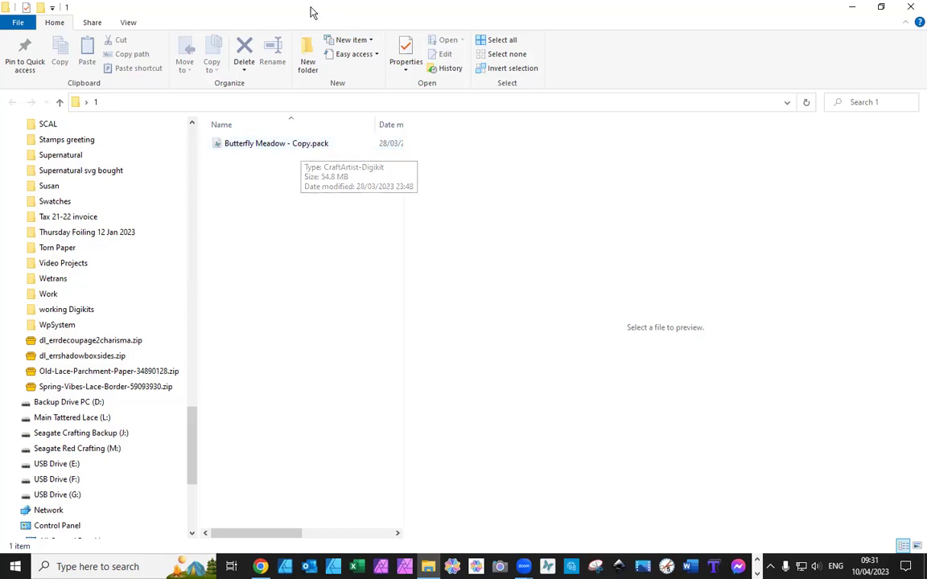
{"action": "left_click", "coordinate": [130, 19]}
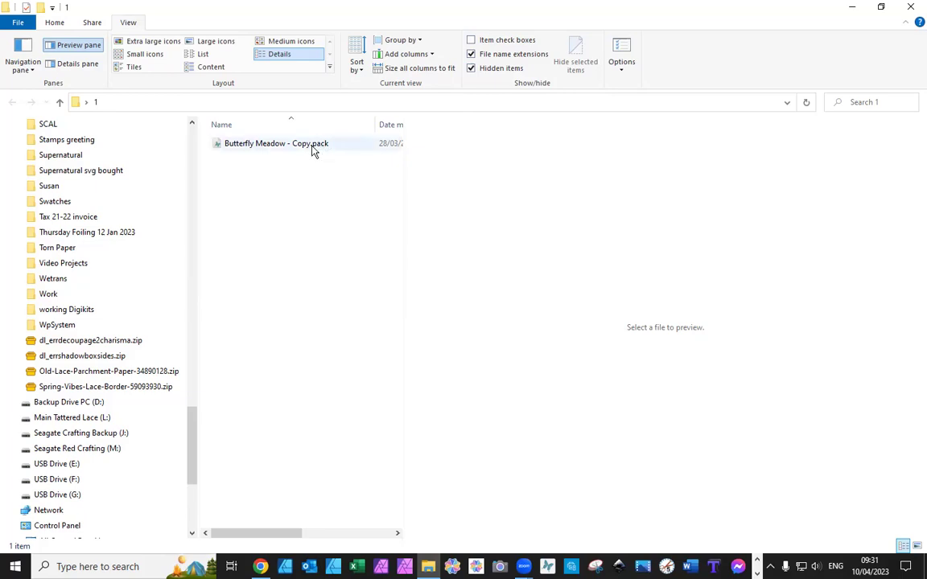
Step: Rename the pack file as "Butterfly Meadow .zip", dropping "- Copy" and accepting the extension change
{"action": "left_click", "coordinate": [271, 146]}
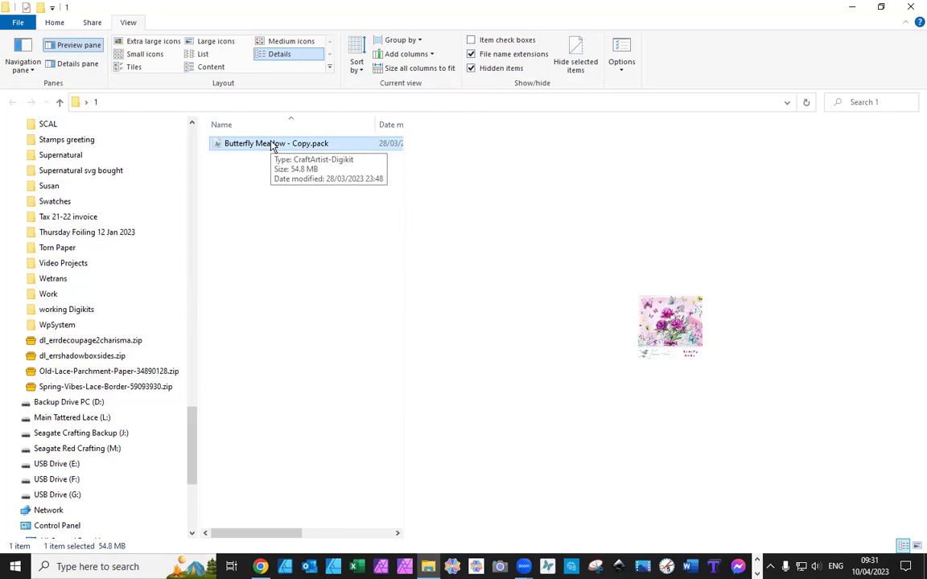
{"action": "left_click", "coordinate": [272, 144]}
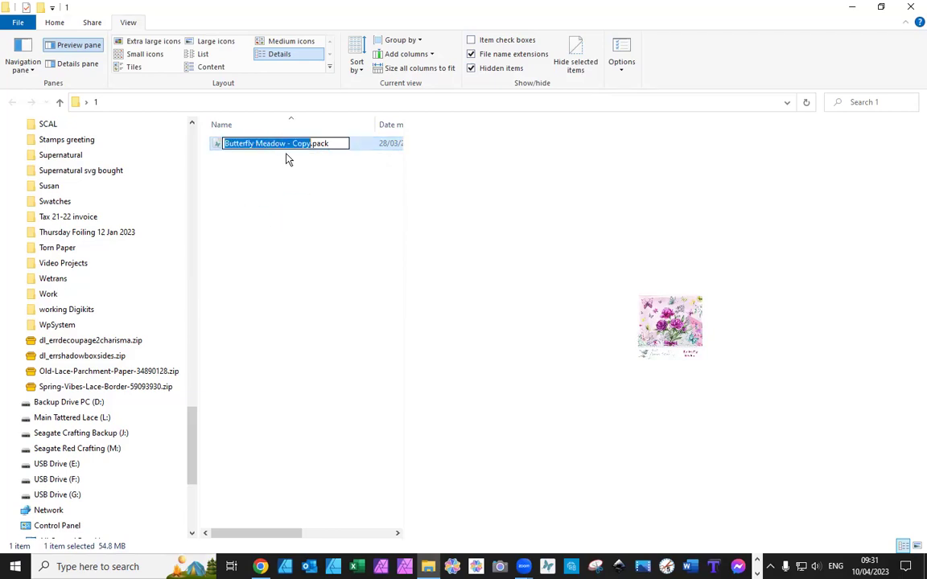
{"action": "left_click_drag", "start_coordinate": [287, 143], "coordinate": [309, 158]}
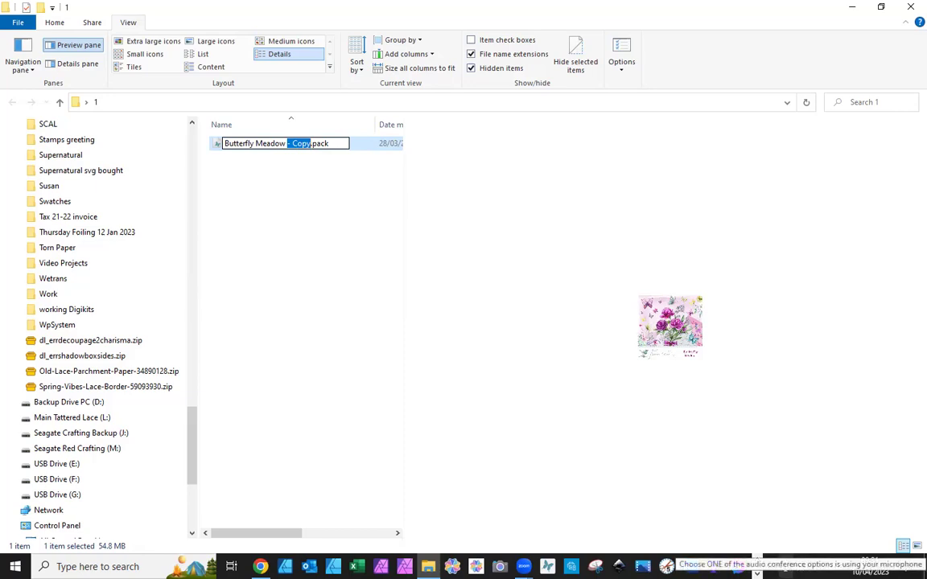
{"action": "key", "text": "Delete"}
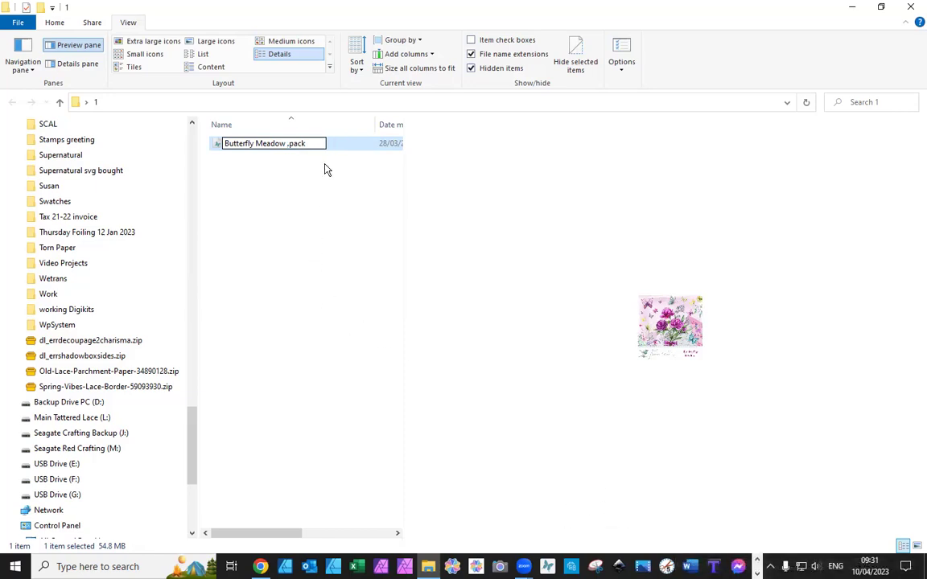
{"action": "left_click_drag", "start_coordinate": [290, 143], "coordinate": [308, 145]}
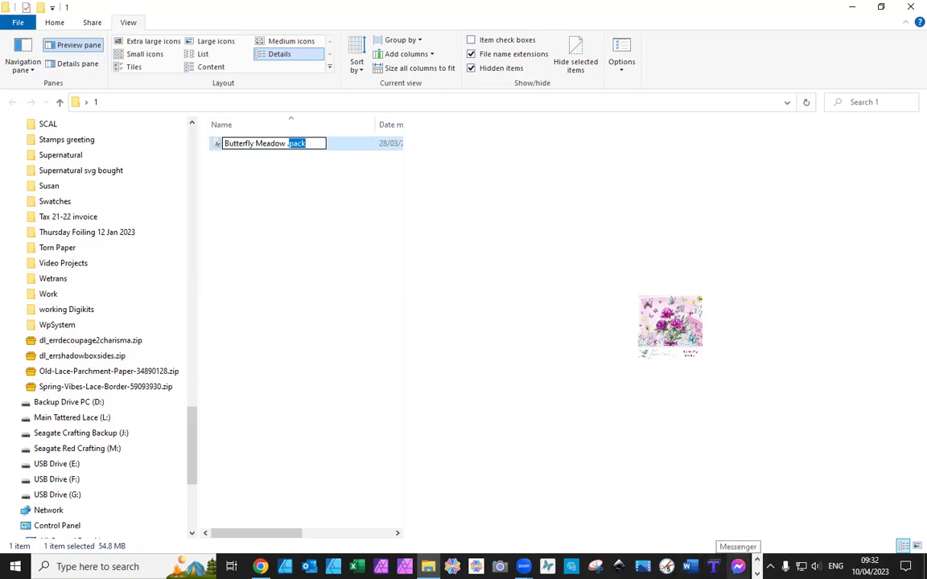
{"action": "type", "text": "zip"}
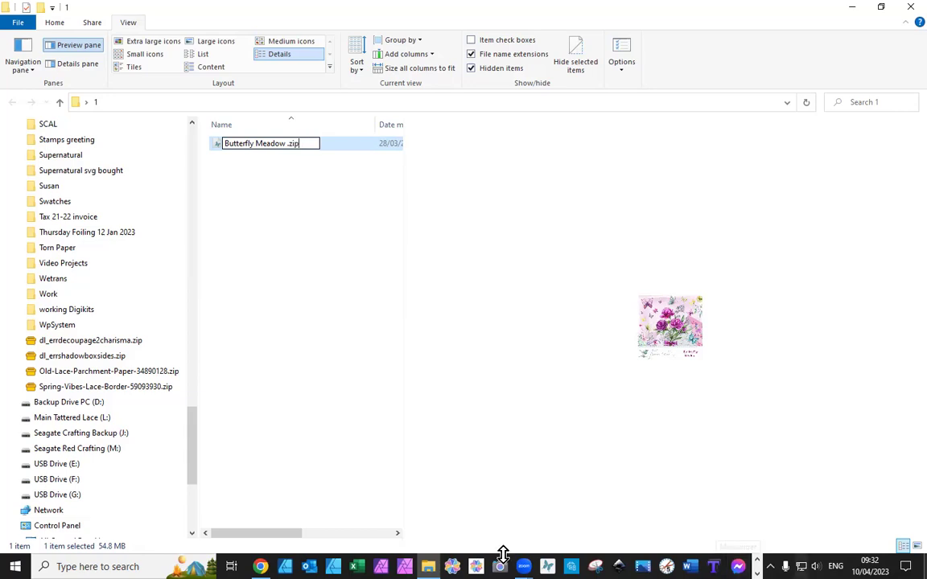
{"action": "left_click", "coordinate": [327, 215]}
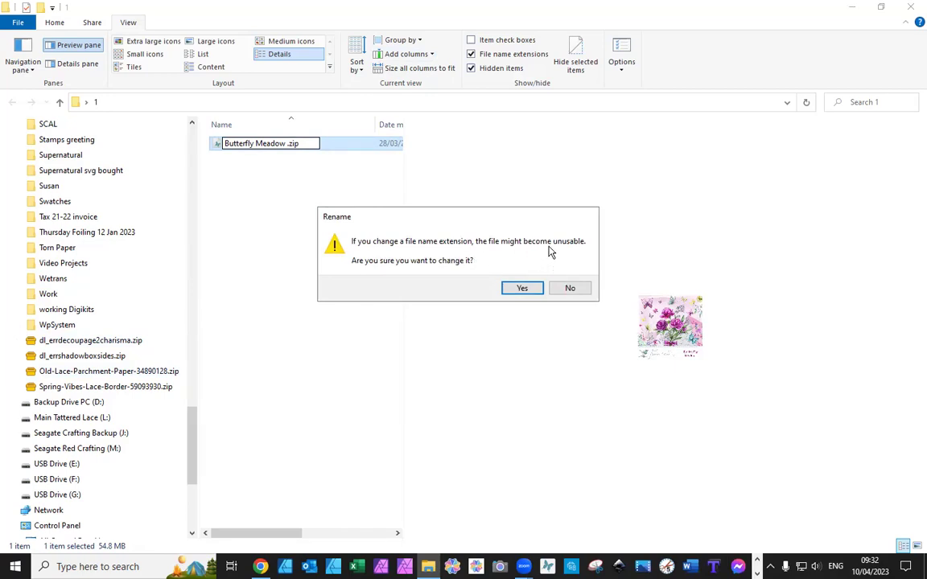
{"action": "left_click", "coordinate": [523, 290]}
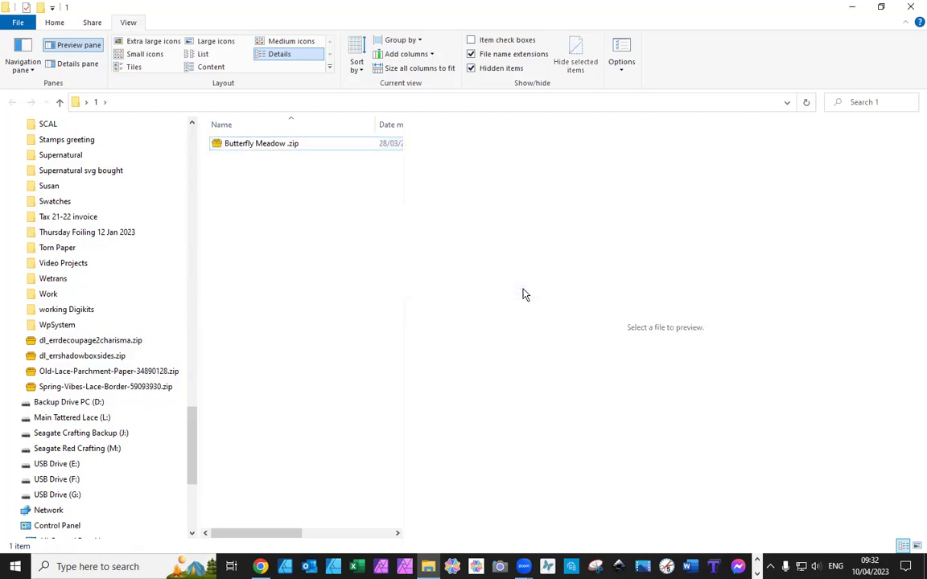
Step: Extract Butterfly Meadow .zip with PeaZip into a new folder in the same location, agreeing to create the Butterfly Meadow folder
{"action": "left_click", "coordinate": [239, 144]}
{"action": "right_click", "coordinate": [239, 144]}
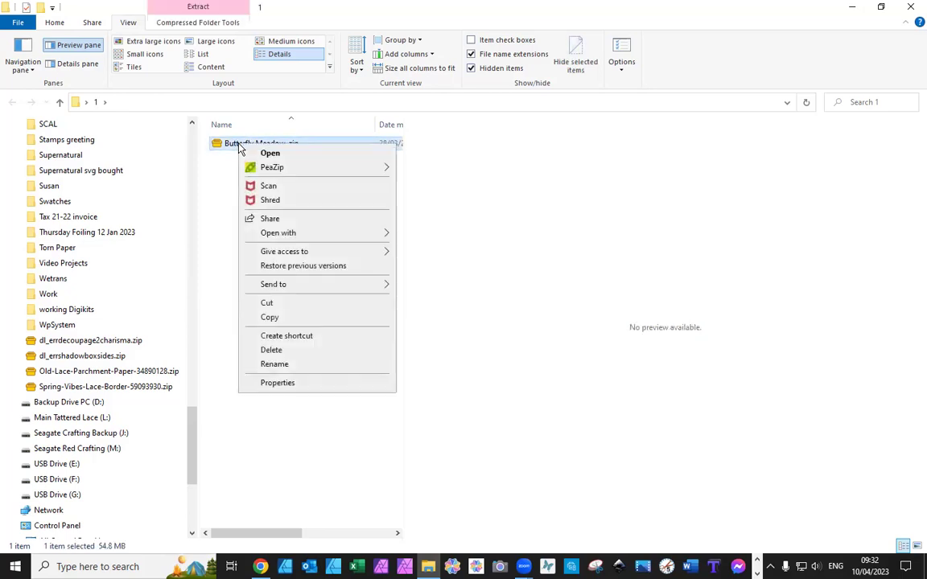
{"action": "mouse_move", "coordinate": [272, 168]}
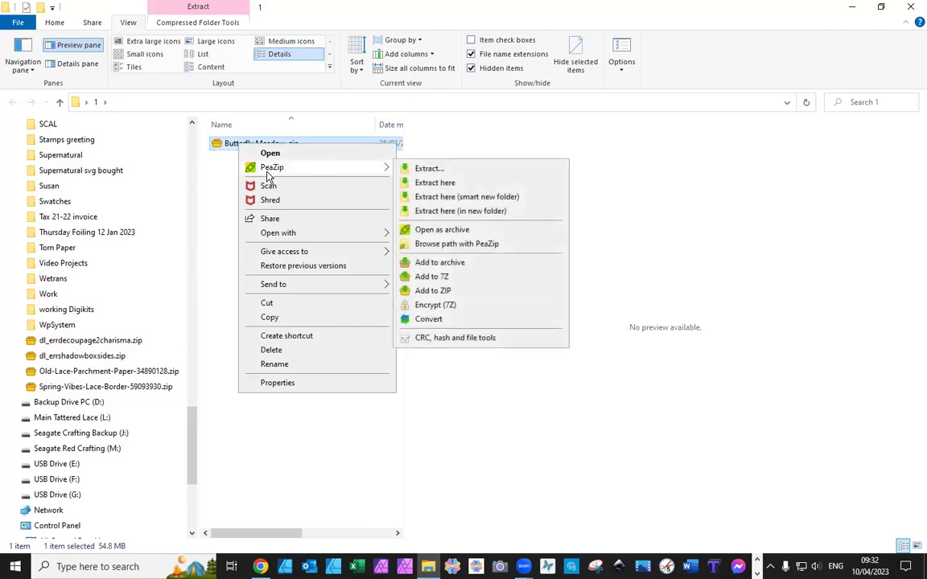
{"action": "left_click", "coordinate": [437, 212]}
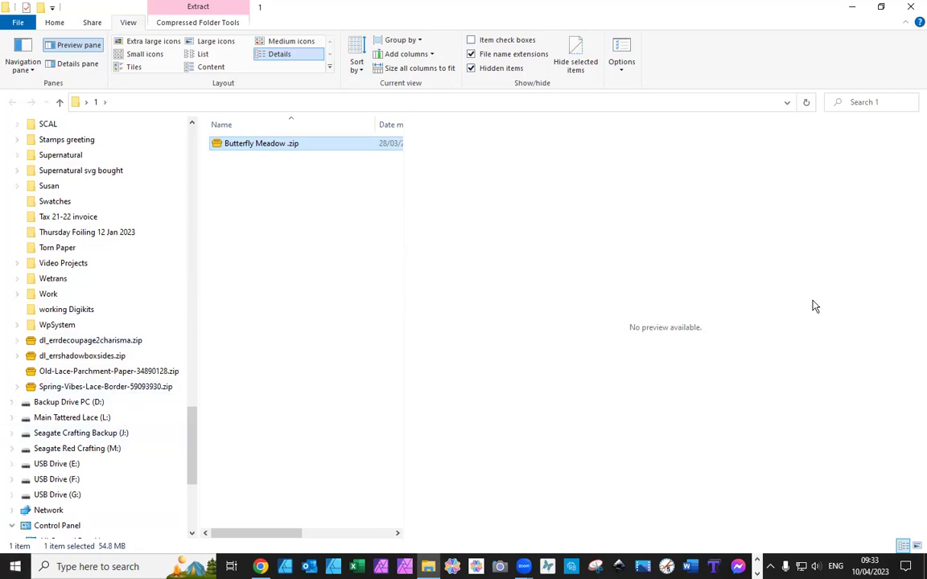
{"action": "scroll", "coordinate": [337, 337], "scroll_direction": "right", "scroll_amount": 3}
{"action": "scroll", "coordinate": [337, 337], "scroll_direction": "left", "scroll_amount": 3}
{"action": "left_click", "coordinate": [349, 252]}
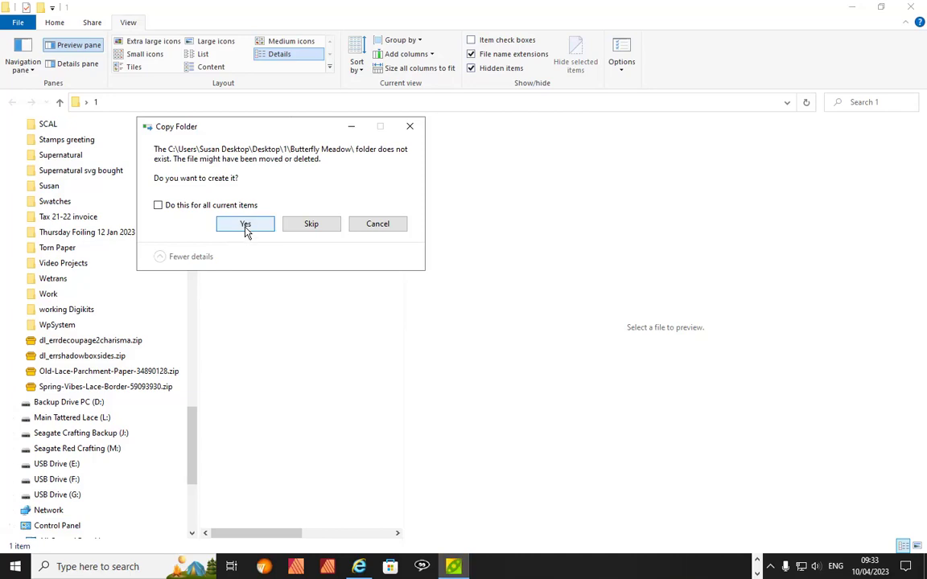
{"action": "left_click", "coordinate": [245, 226]}
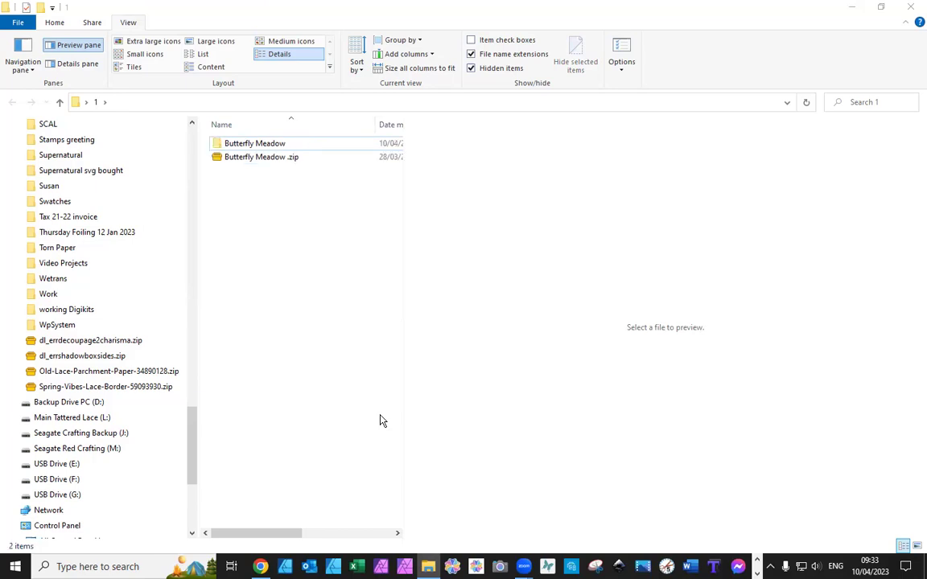
Step: Open the extracted Butterfly Meadow folder, look into its backgrounds subfolder, and browse the thumbnails in the images subfolder
{"action": "double_click", "coordinate": [247, 146]}
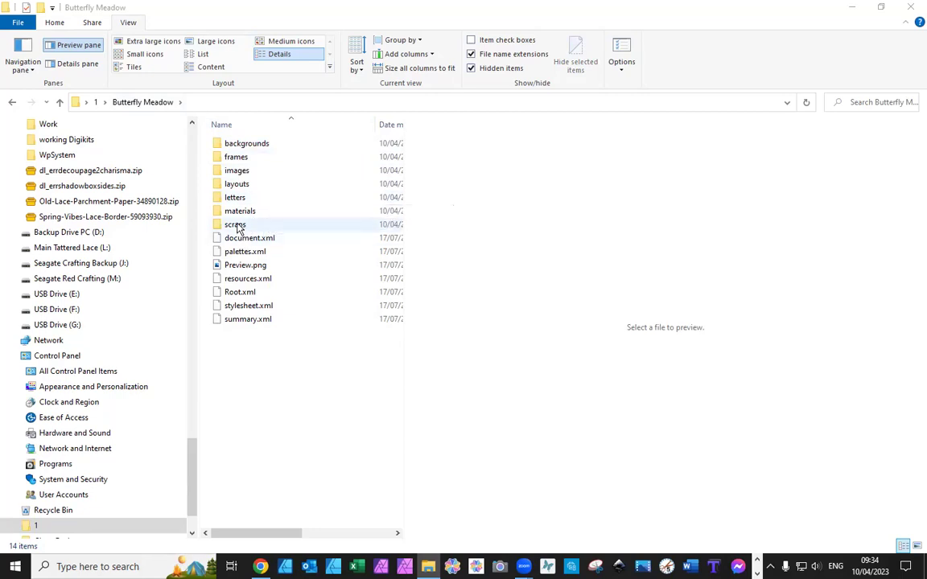
{"action": "double_click", "coordinate": [252, 146]}
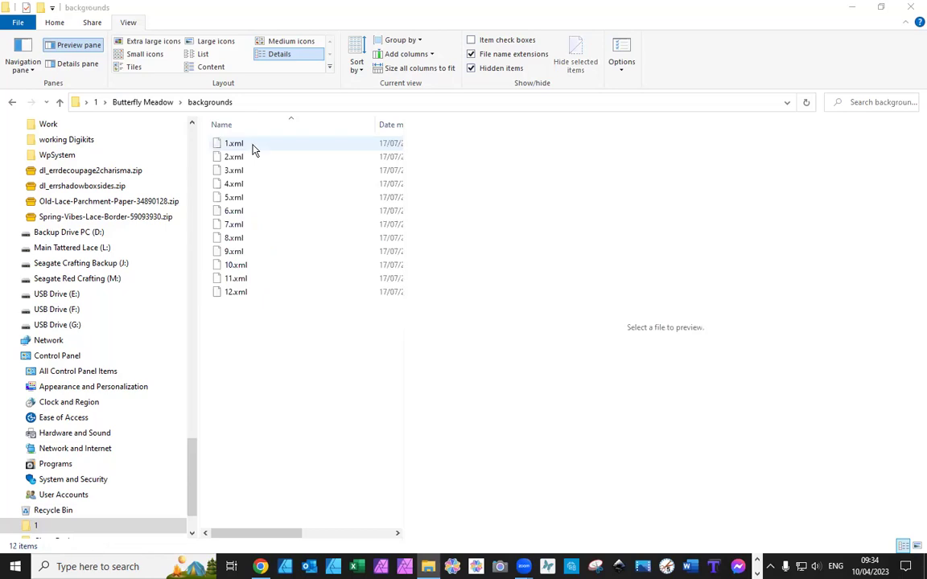
{"action": "left_click", "coordinate": [60, 102]}
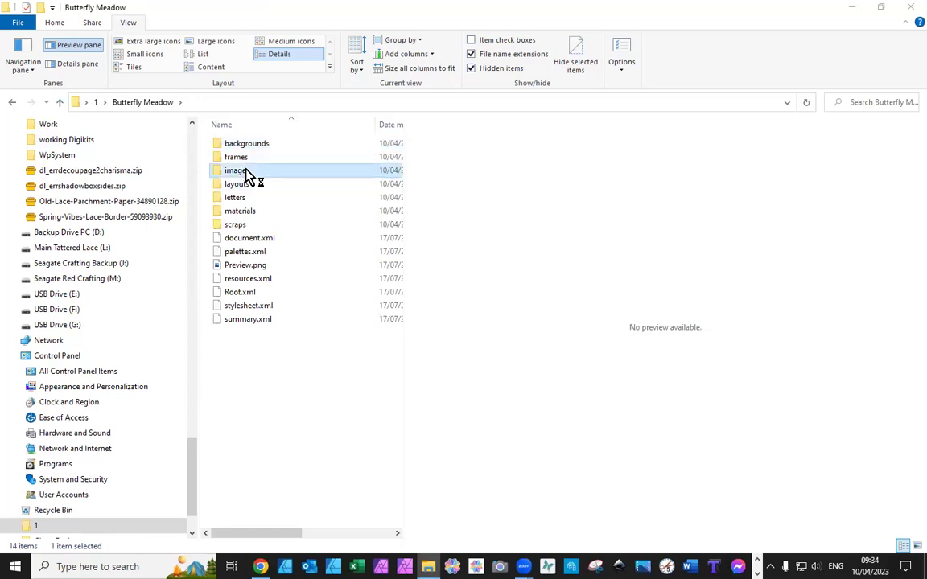
{"action": "double_click", "coordinate": [246, 174]}
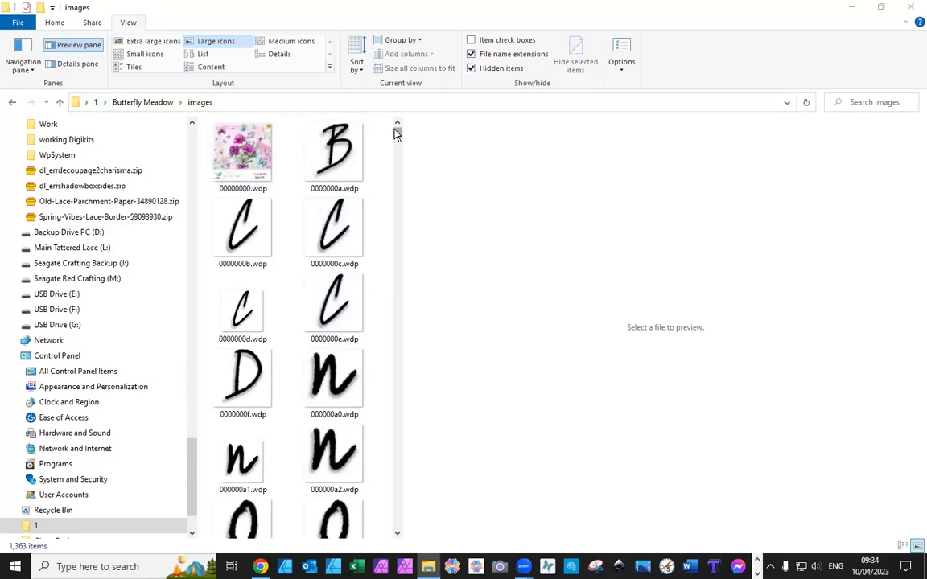
{"action": "left_click_drag", "start_coordinate": [398, 130], "coordinate": [400, 196]}
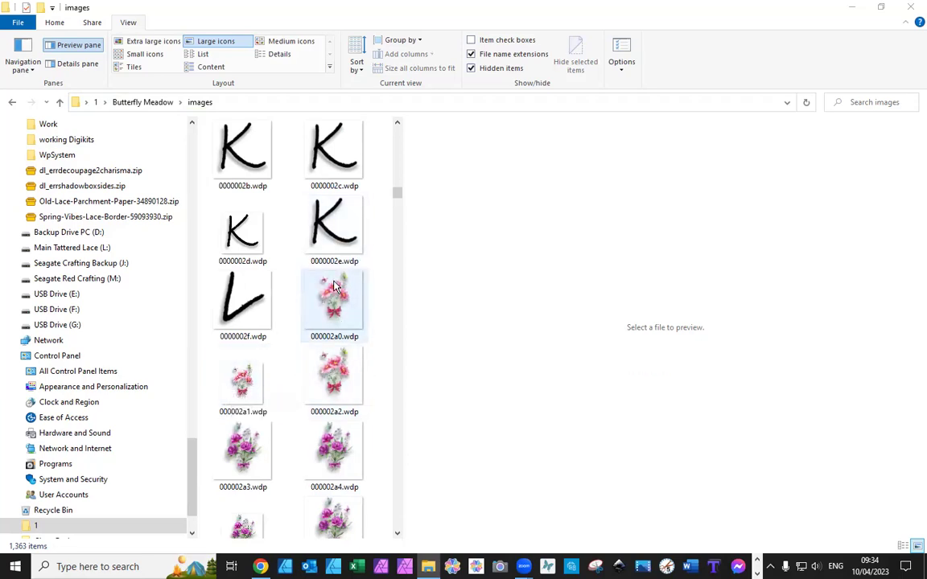
{"action": "mouse_move", "coordinate": [334, 291]}
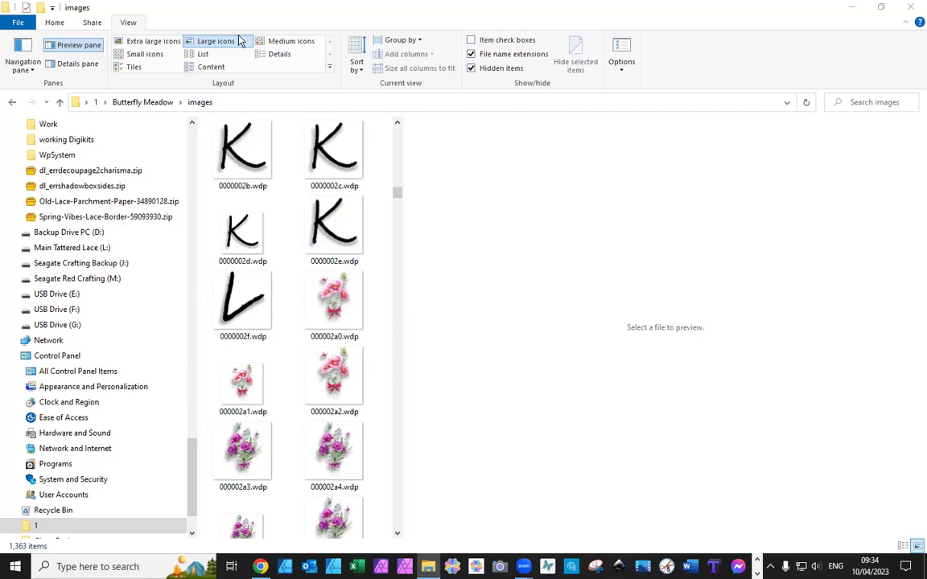
Step: Sort the images folder by size with the largest files first, using a widened details list, and show the files as large icons
{"action": "left_click", "coordinate": [278, 54]}
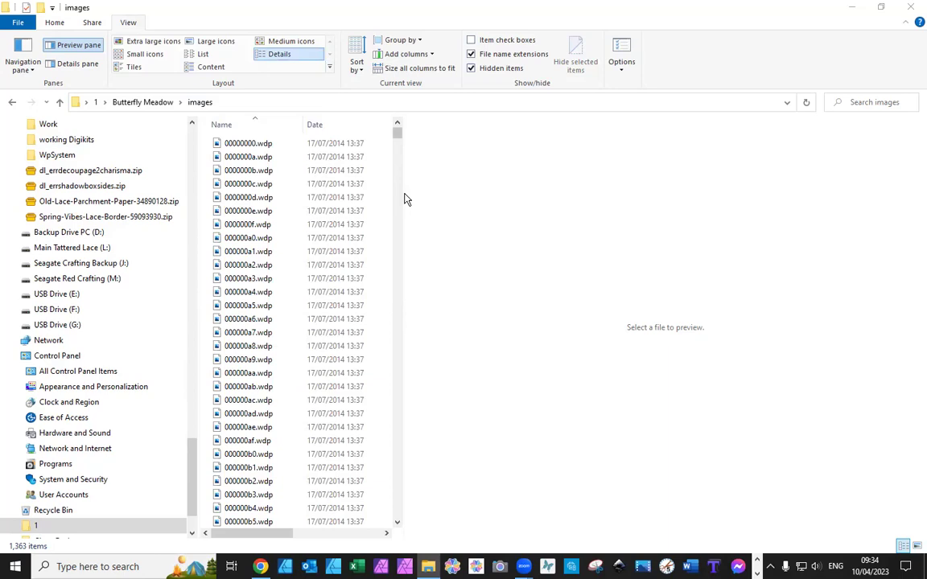
{"action": "left_click_drag", "start_coordinate": [403, 191], "coordinate": [631, 194]}
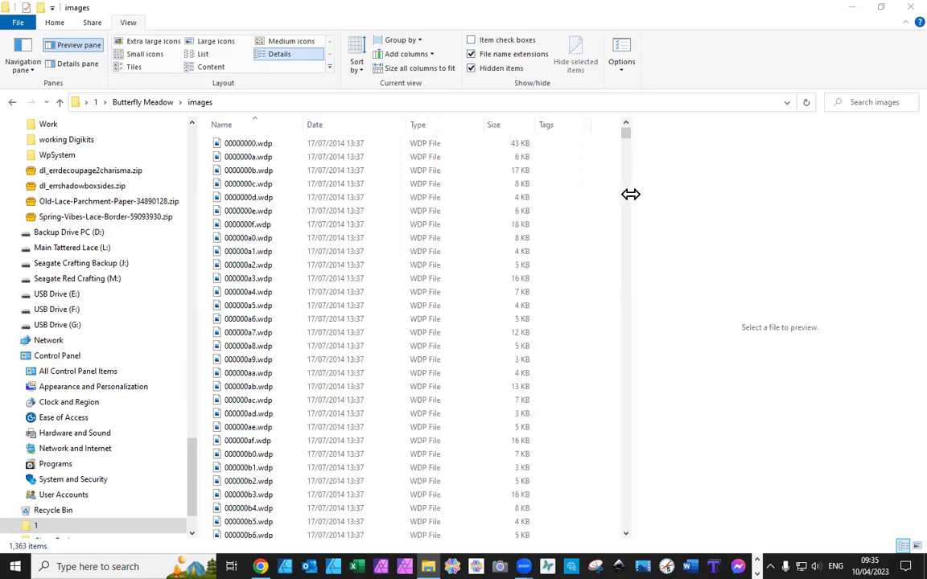
{"action": "left_click", "coordinate": [495, 127]}
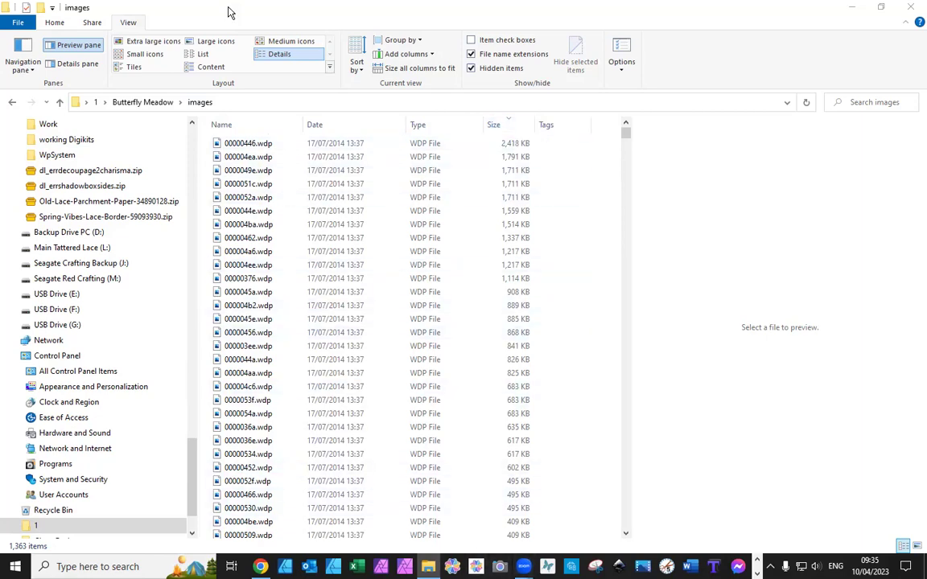
{"action": "left_click", "coordinate": [207, 41]}
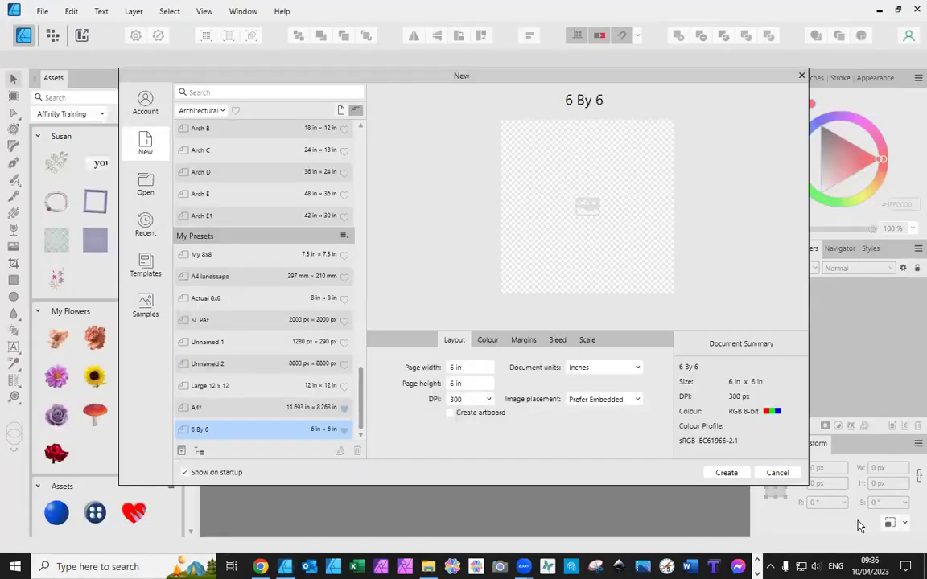
Step: In Affinity Designer, create a new document from the 6 By 6 preset, 6 × 6 in at 300 DPI
{"action": "left_click", "coordinate": [726, 473]}
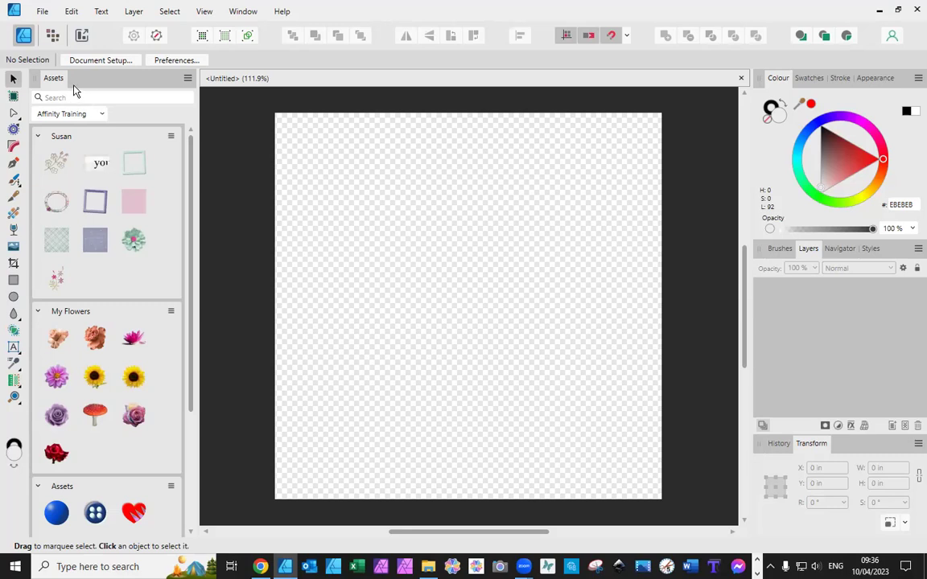
Step: Show the My Digikits category in the assets and collapse its Farmyard pets and ALPHIE subcategories
{"action": "left_click", "coordinate": [101, 117]}
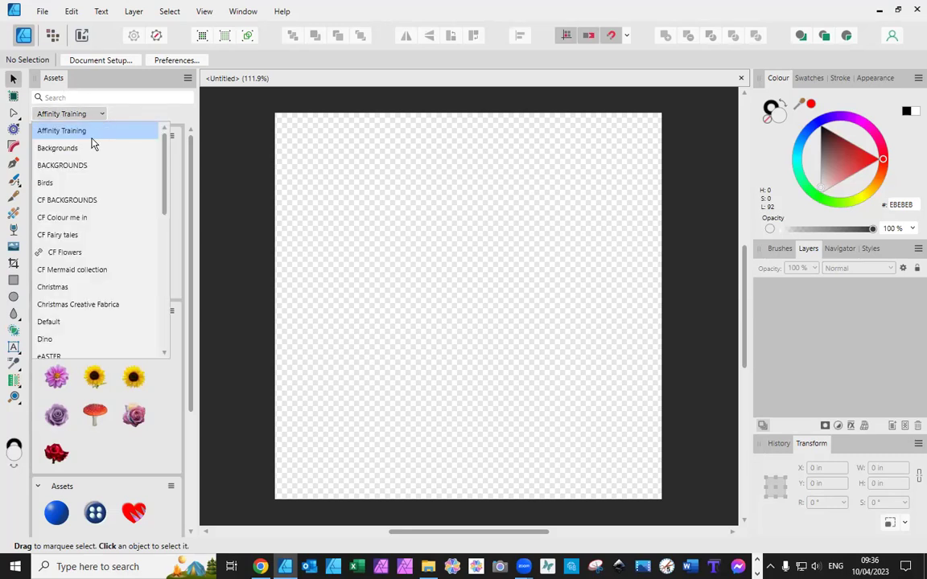
{"action": "scroll", "coordinate": [91, 147], "scroll_direction": "down", "scroll_amount": 3}
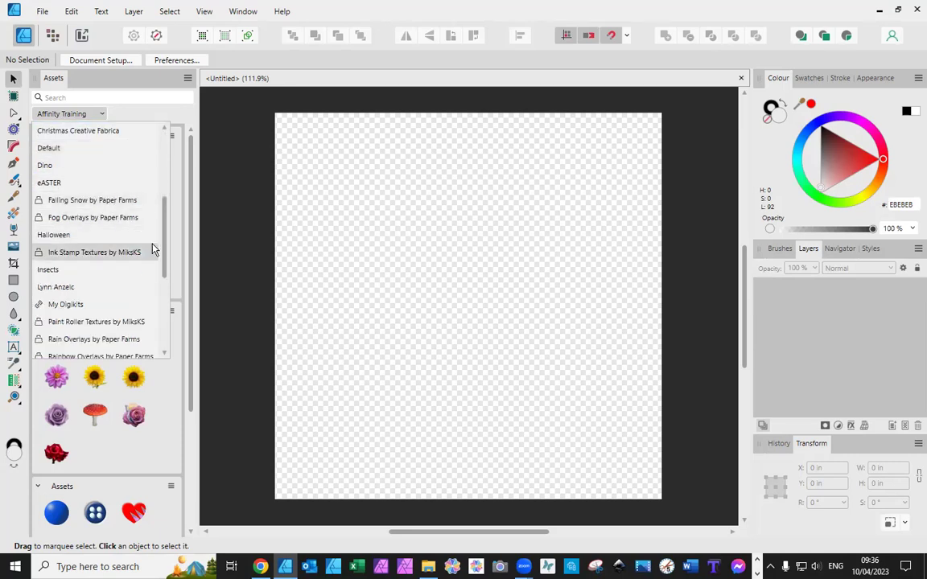
{"action": "left_click_drag", "start_coordinate": [164, 243], "coordinate": [163, 258]}
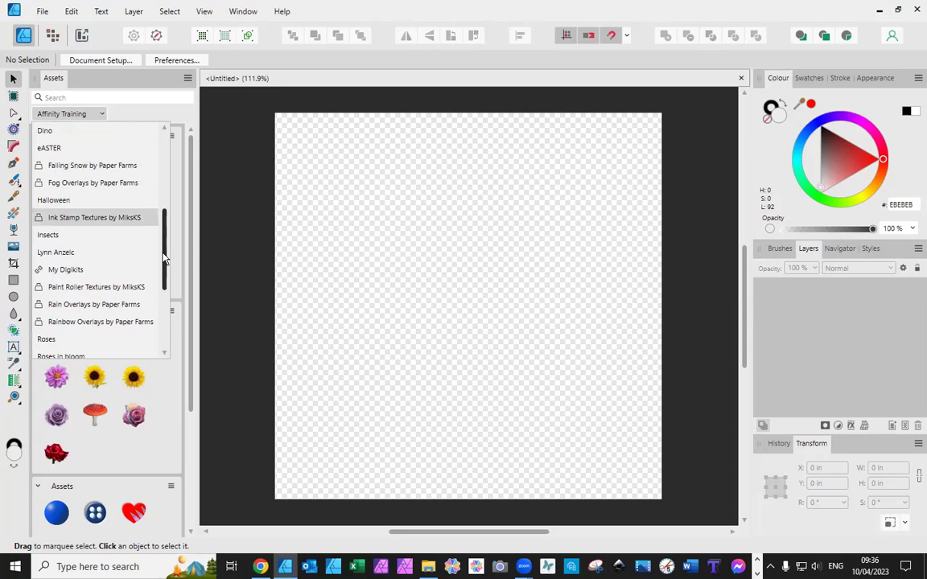
{"action": "left_click", "coordinate": [89, 271]}
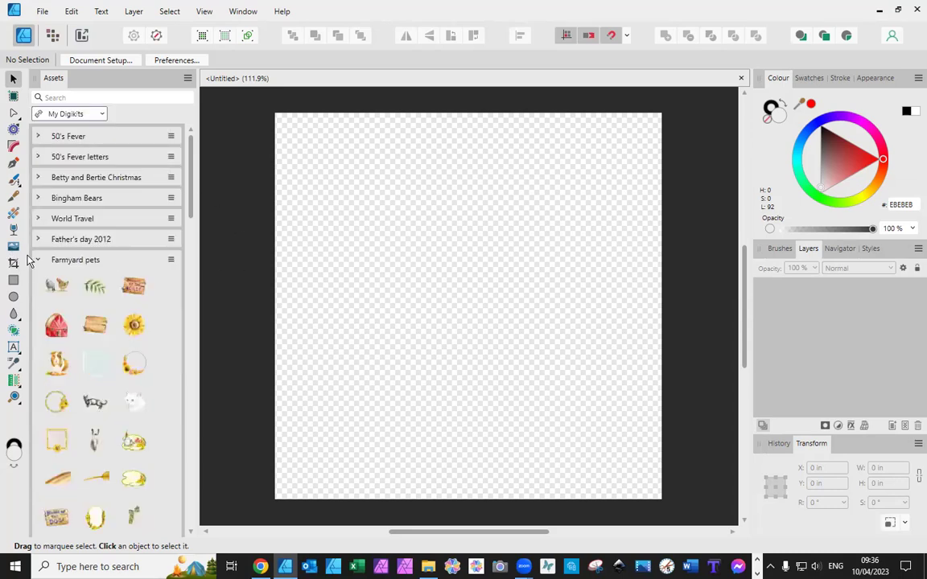
{"action": "left_click", "coordinate": [36, 262]}
{"action": "left_click", "coordinate": [37, 280]}
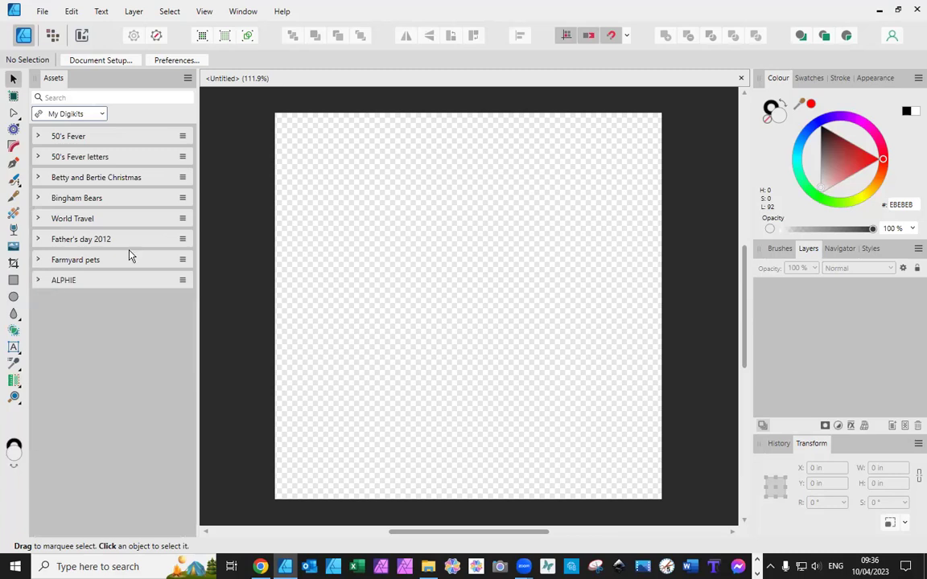
Step: Create a new subcategory in My Digikits and rename it Butterfly Meadow
{"action": "left_click", "coordinate": [188, 79]}
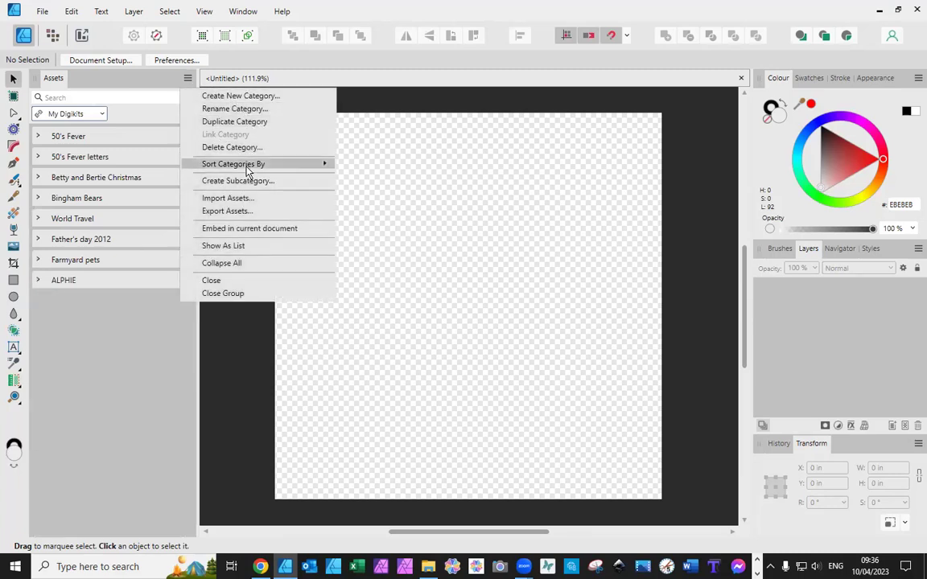
{"action": "mouse_move", "coordinate": [246, 168]}
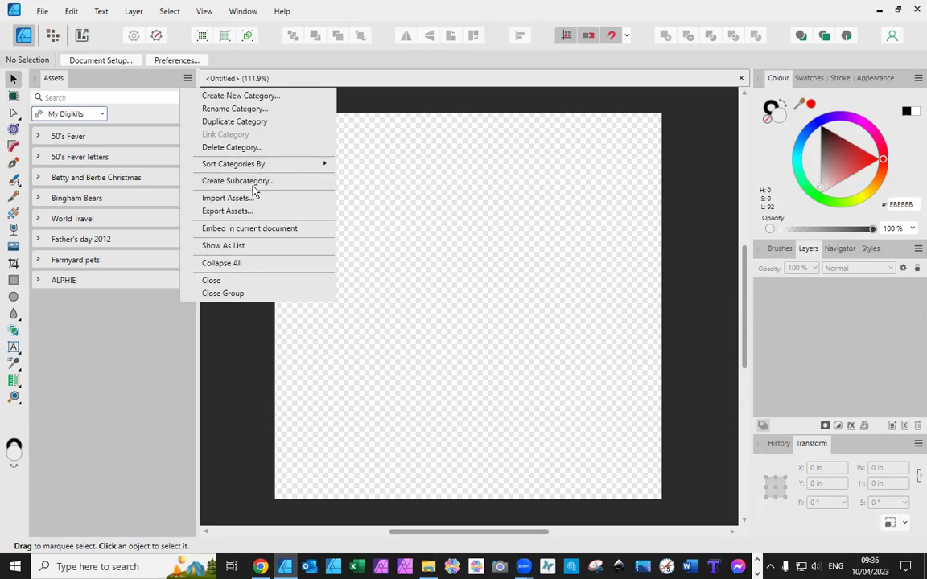
{"action": "left_click", "coordinate": [252, 190]}
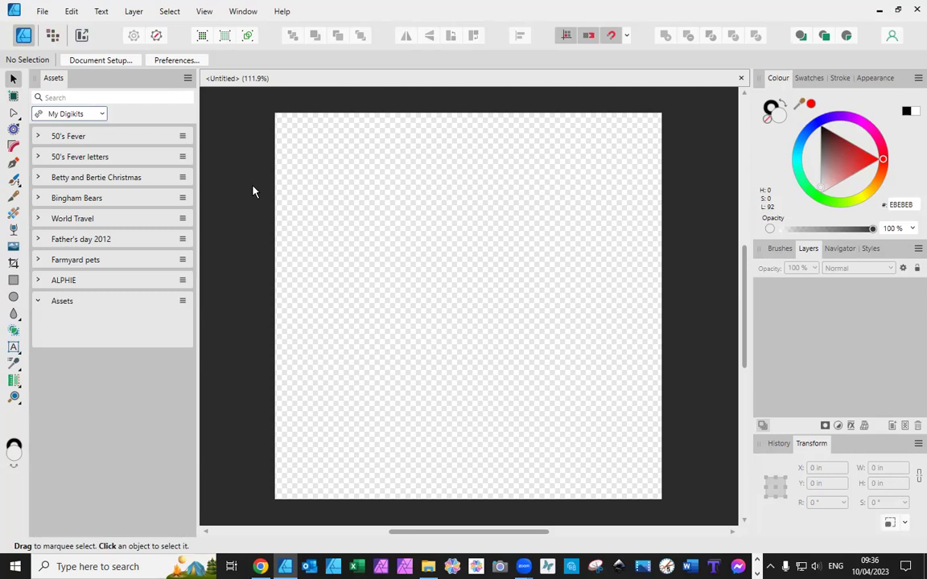
{"action": "left_click", "coordinate": [182, 301]}
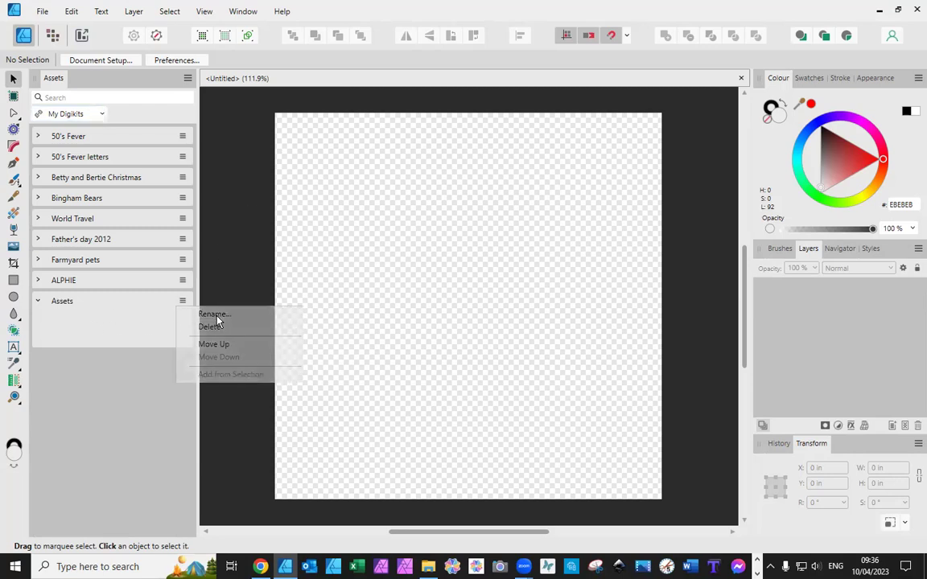
{"action": "left_click", "coordinate": [215, 315]}
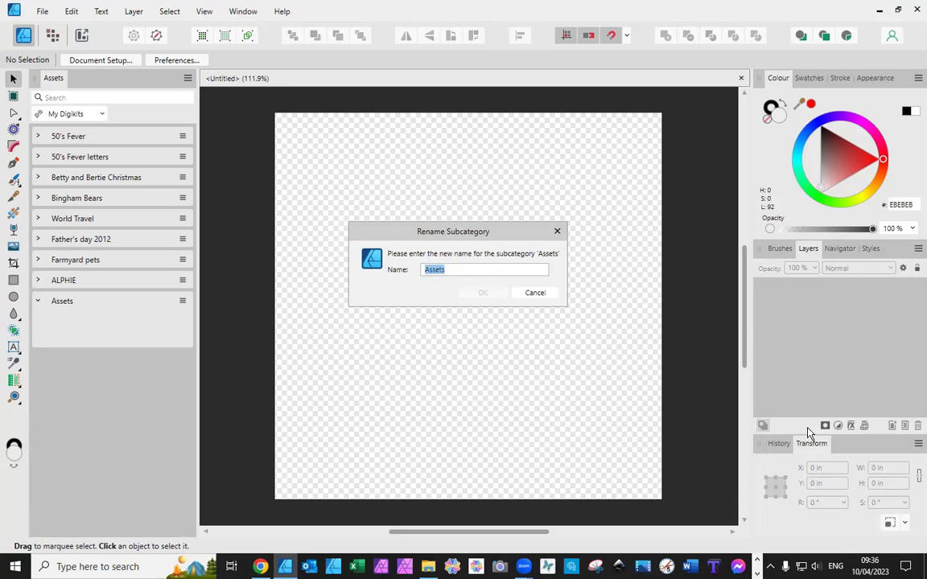
{"action": "type", "text": "Butterfly Meadow"}
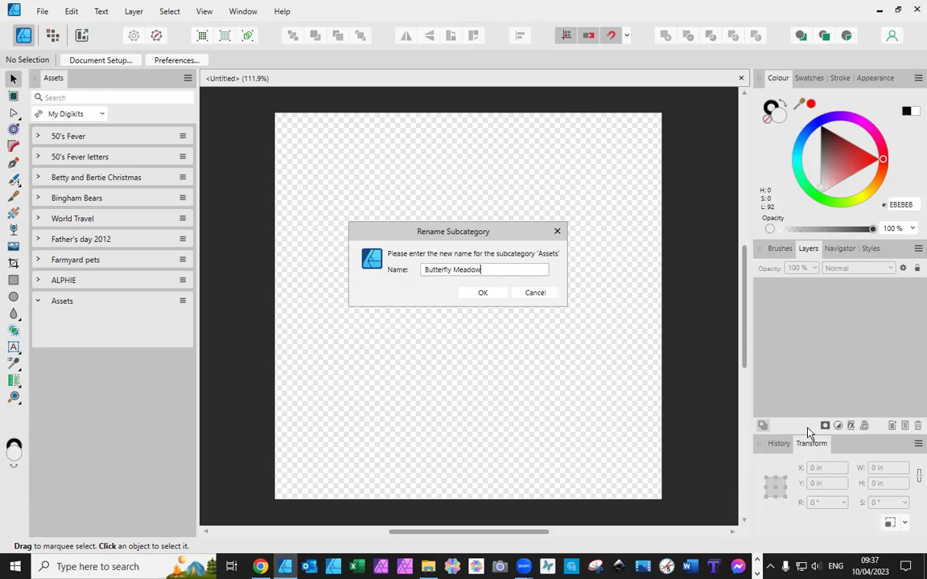
{"action": "left_click", "coordinate": [490, 296]}
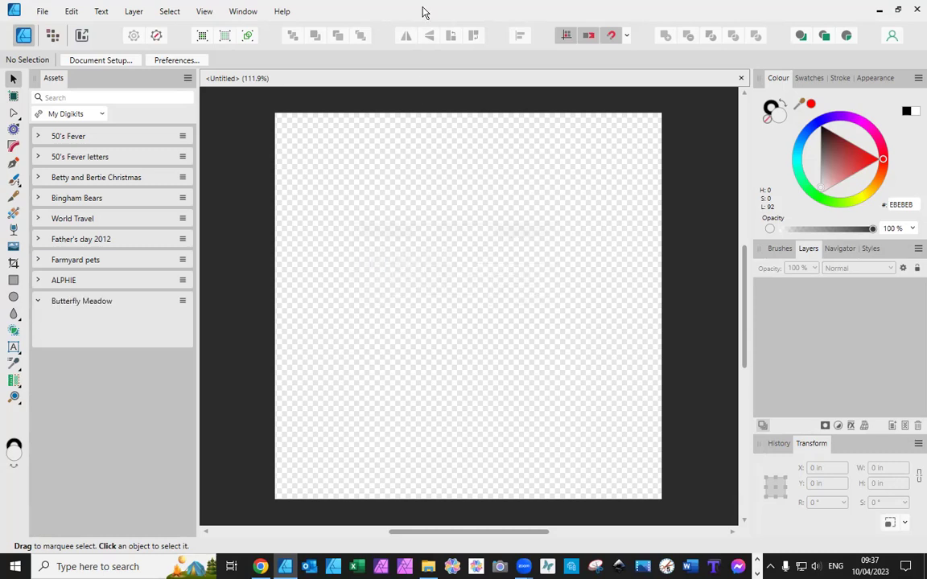
Step: Switch to the File Explorer images folder and arrange it side by side with Affinity Designer
{"action": "left_click", "coordinate": [432, 566]}
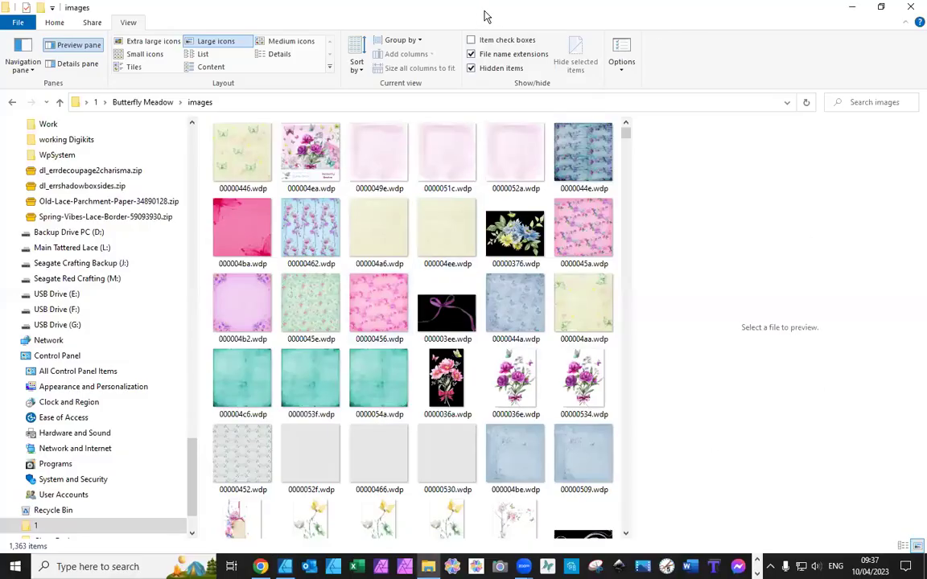
{"action": "left_click_drag", "start_coordinate": [485, 16], "coordinate": [916, 64]}
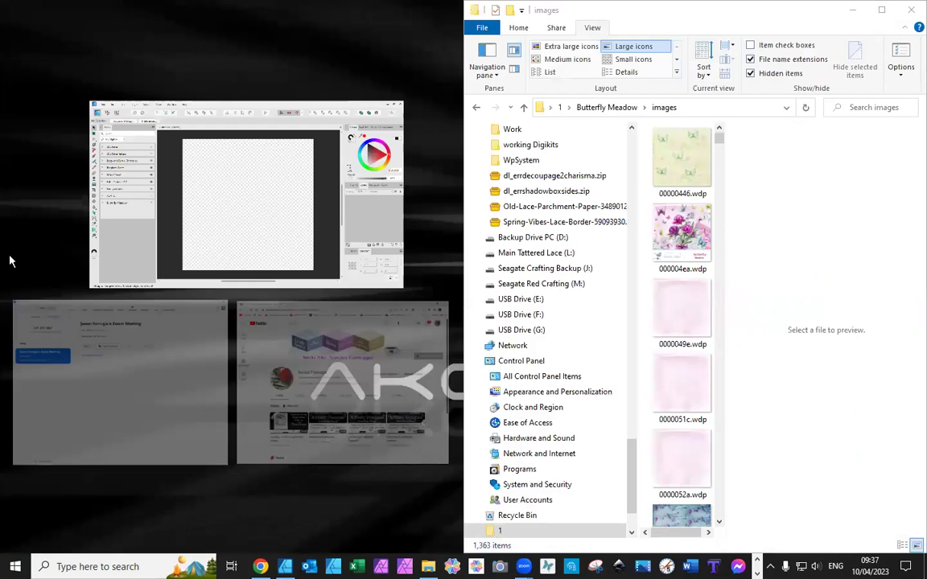
{"action": "left_click", "coordinate": [265, 190]}
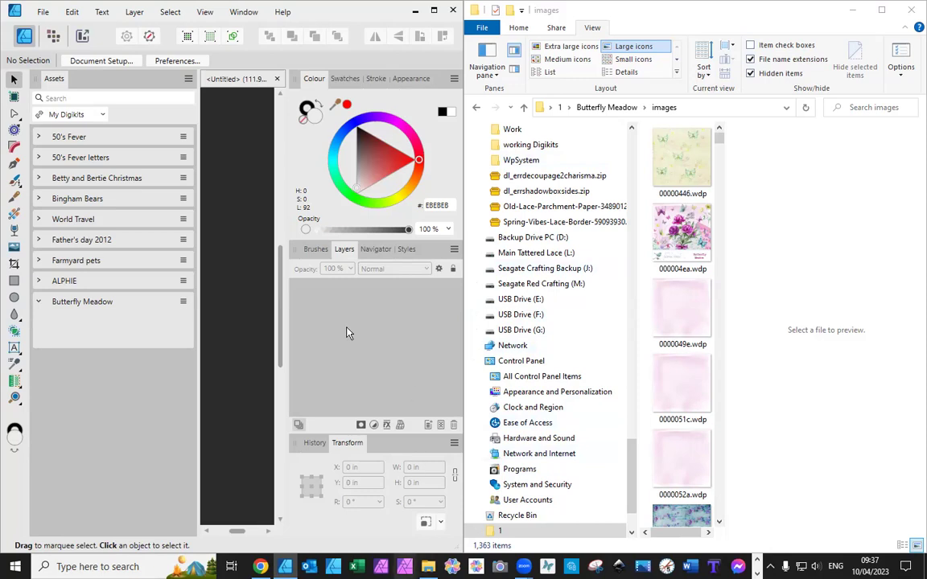
Step: Hide the right studio in Affinity Designer and enlarge the thumbnail area of the images folder by shrinking its preview pane
{"action": "left_click", "coordinate": [246, 13]}
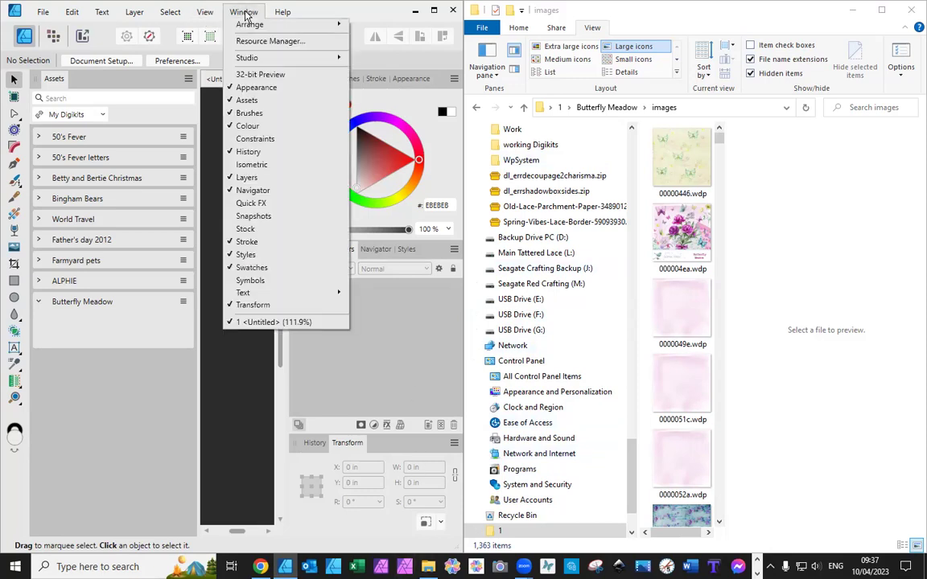
{"action": "mouse_move", "coordinate": [252, 59]}
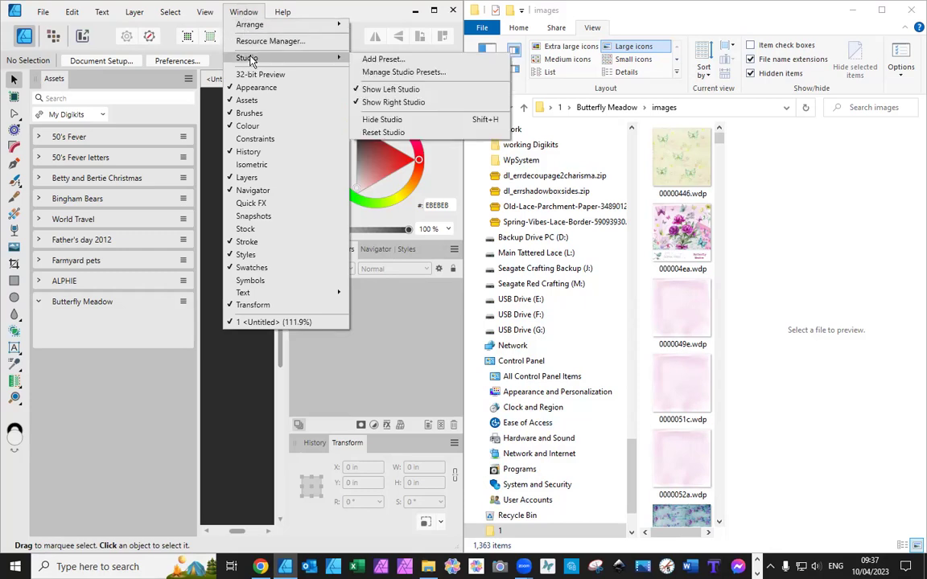
{"action": "left_click", "coordinate": [393, 103]}
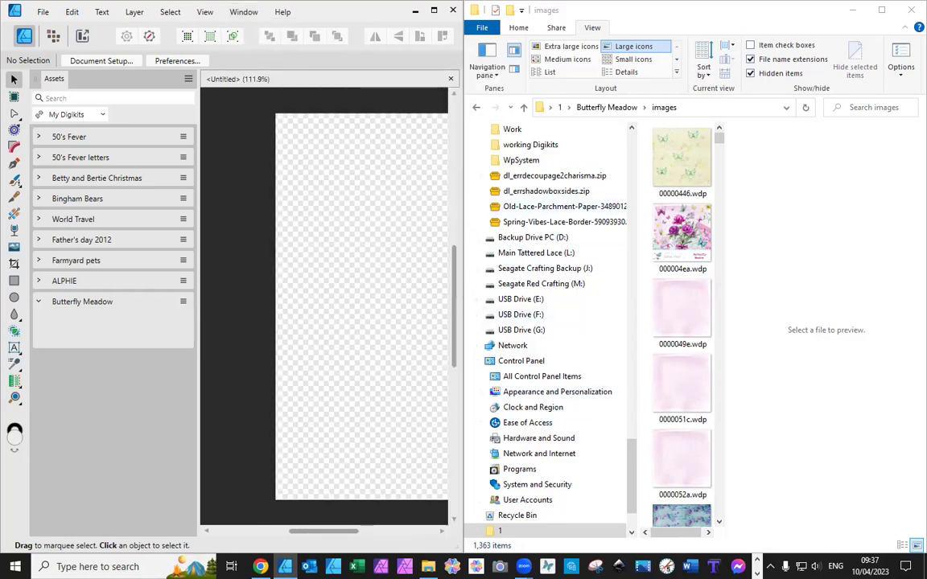
{"action": "left_click_drag", "start_coordinate": [330, 537], "coordinate": [310, 541]}
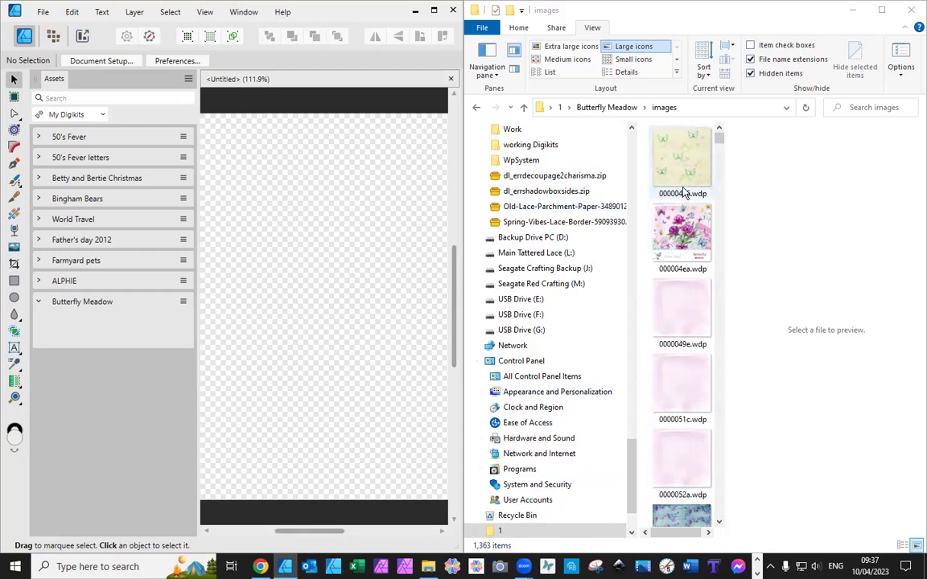
{"action": "left_click_drag", "start_coordinate": [724, 186], "coordinate": [916, 187]}
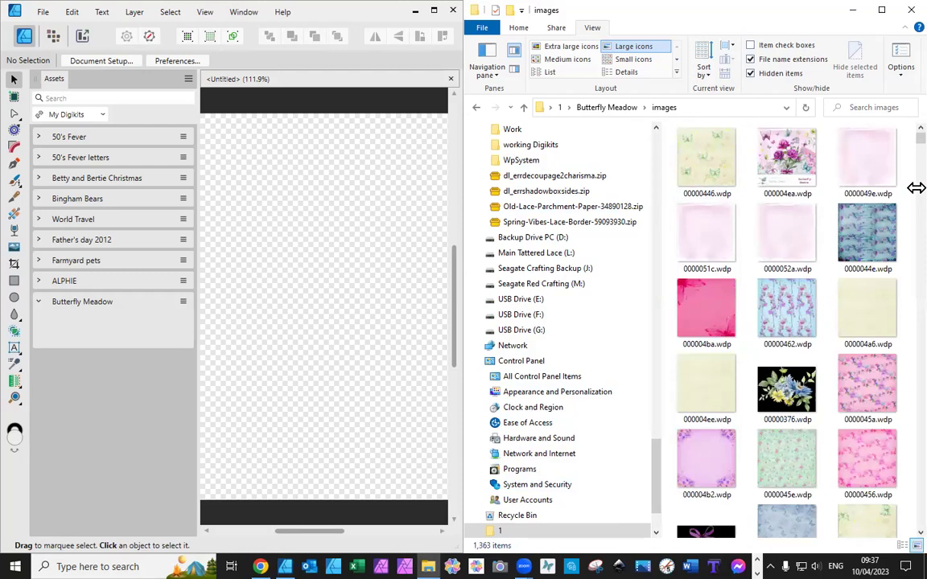
Step: Try to add 00000446.wdp from the images folder directly to the Butterfly Meadow subcategory
{"action": "left_click", "coordinate": [709, 169]}
{"action": "left_click_drag", "start_coordinate": [709, 169], "coordinate": [69, 305]}
{"action": "left_click_drag", "start_coordinate": [553, 164], "coordinate": [77, 346]}
Step: Place 00000446.wdp in the document, add it to the Butterfly Meadow assets, and delete it from the canvas
{"action": "left_click_drag", "start_coordinate": [707, 165], "coordinate": [377, 283]}
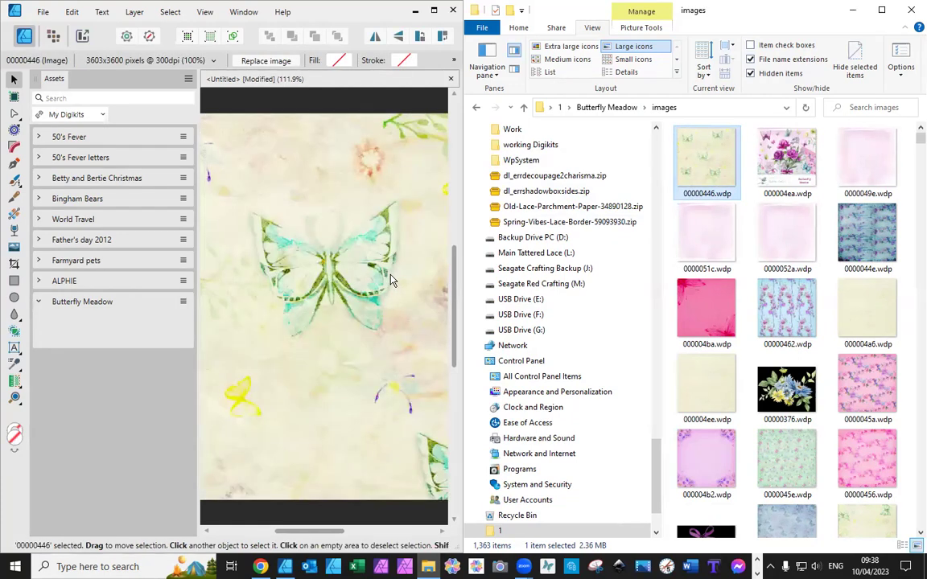
{"action": "left_click_drag", "start_coordinate": [391, 280], "coordinate": [249, 337]}
{"action": "left_click_drag", "start_coordinate": [311, 310], "coordinate": [314, 302]}
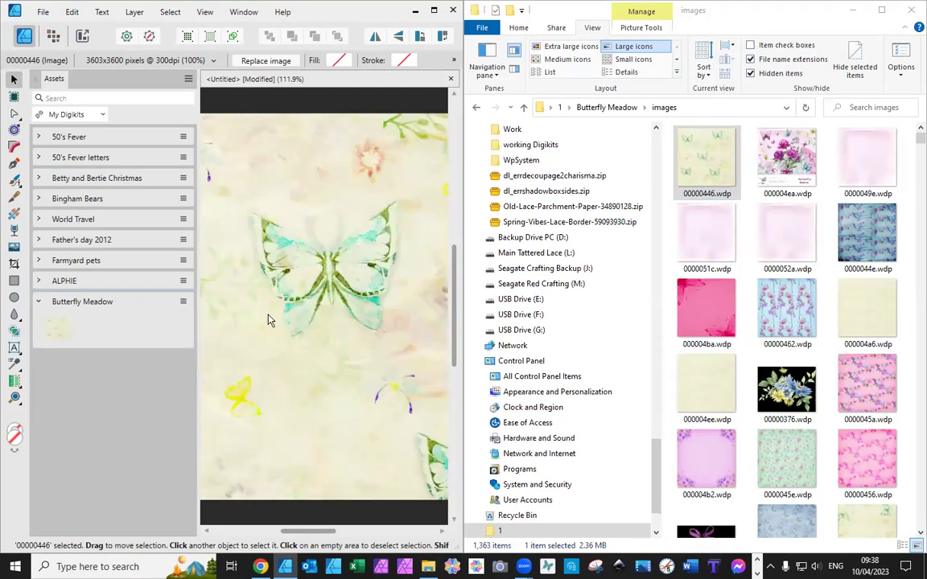
{"action": "key", "text": "Delete"}
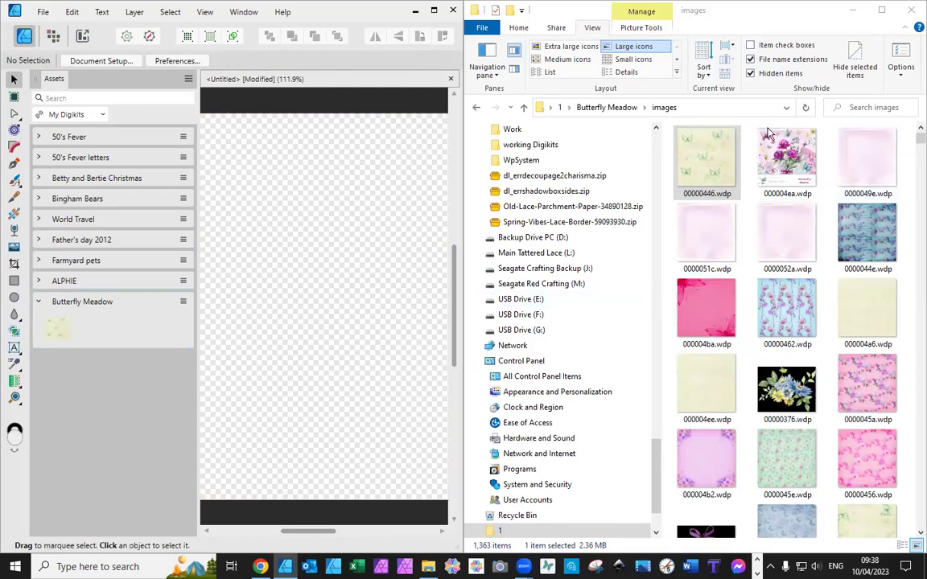
Step: Place 000004ea.wdp and 0000049e.wdp in the document, add each to the Butterfly Meadow assets, and clear the canvas
{"action": "left_click_drag", "start_coordinate": [789, 173], "coordinate": [91, 329]}
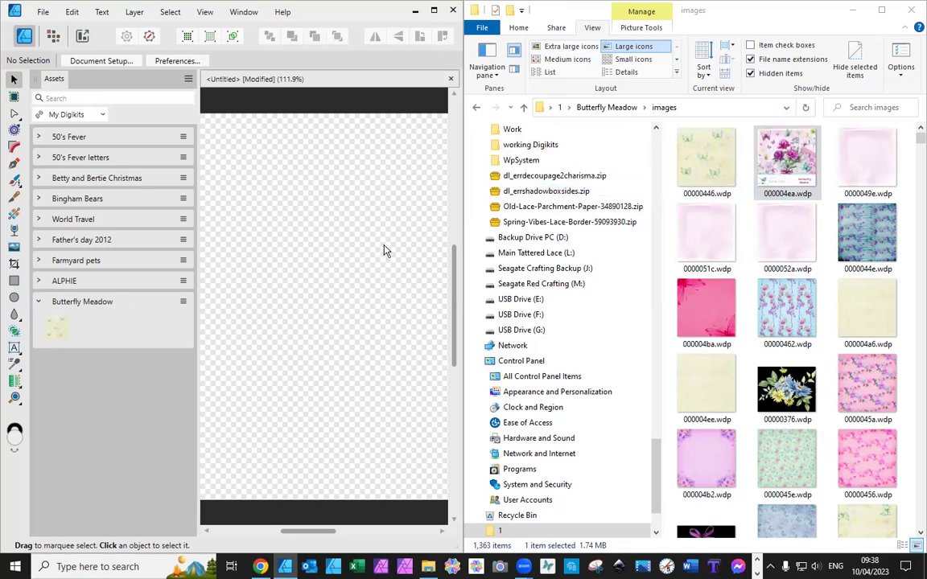
{"action": "left_click_drag", "start_coordinate": [386, 246], "coordinate": [46, 340]}
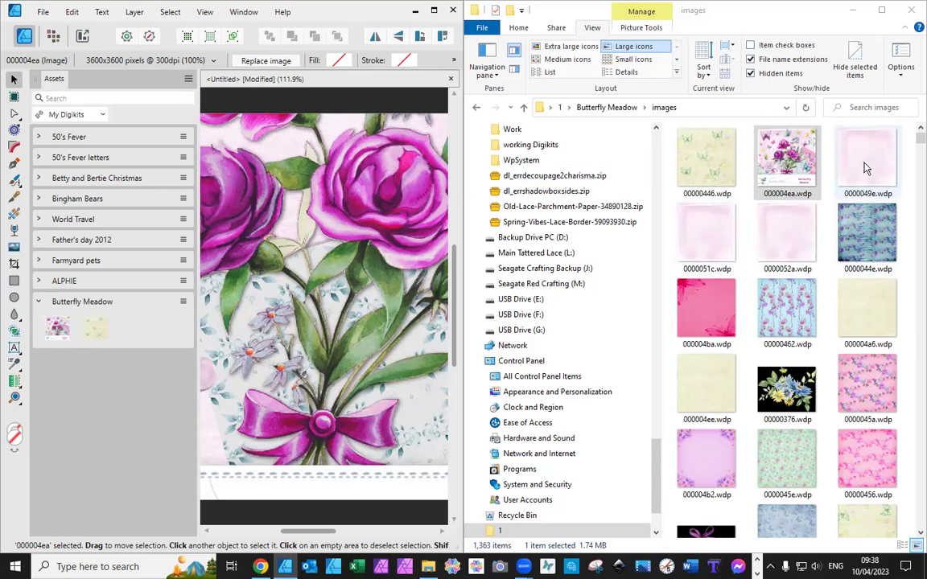
{"action": "left_click_drag", "start_coordinate": [866, 169], "coordinate": [109, 330]}
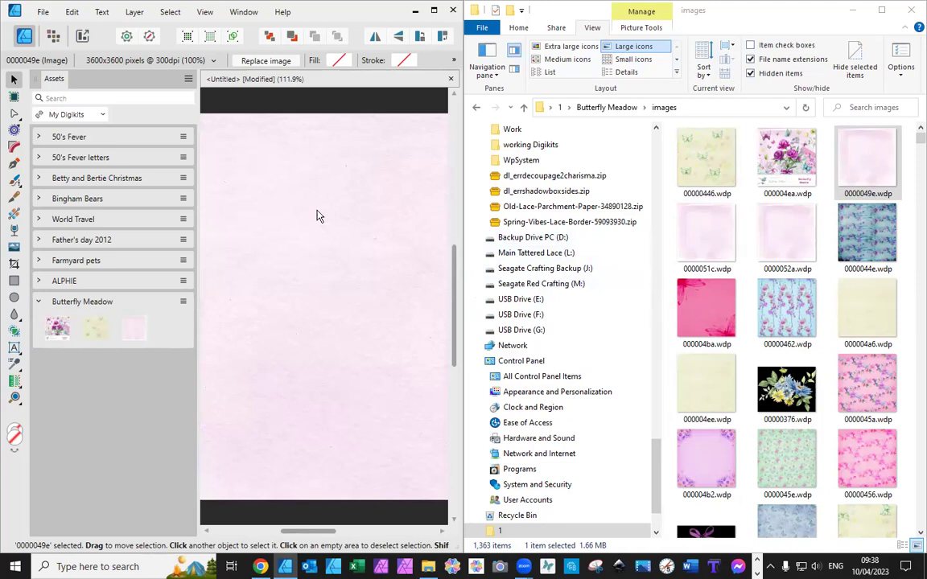
{"action": "key", "text": "ctrl+a"}
{"action": "key", "text": "Delete"}
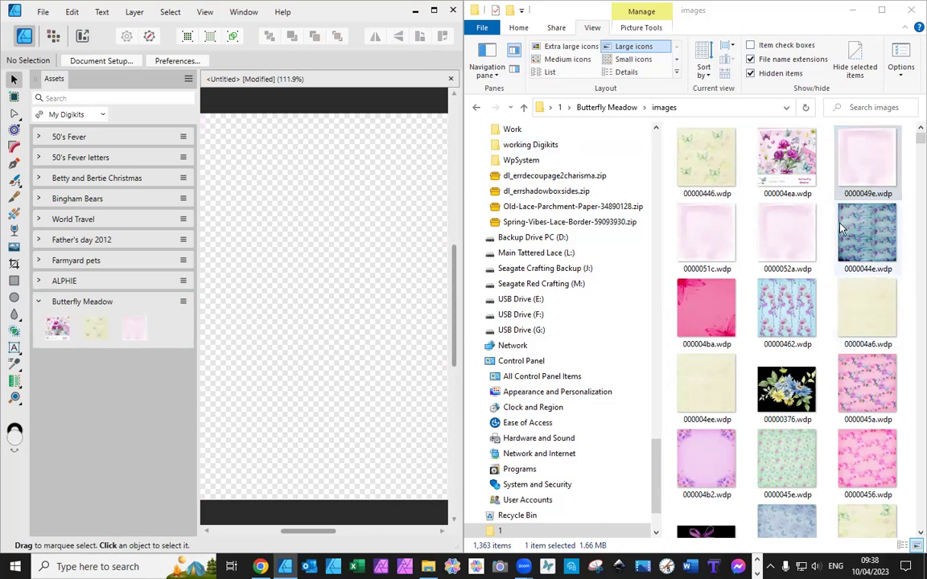
Step: Select nine images from 0000044e.wdp through 00000456.wdp, skipping 000004ee.wdp, and place them all in the document together
{"action": "left_click", "coordinate": [865, 235]}
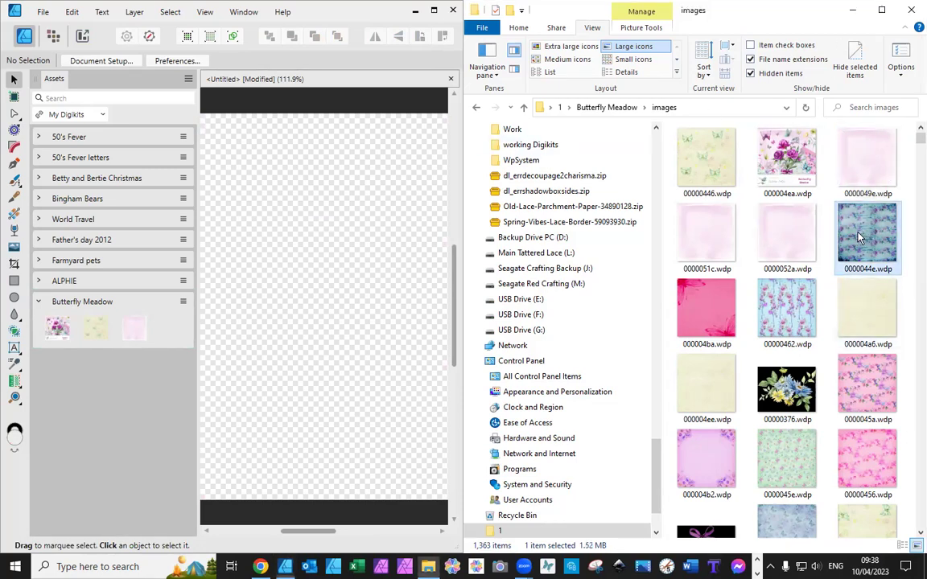
{"action": "left_click", "coordinate": [718, 320], "text": "ctrl"}
{"action": "left_click", "coordinate": [787, 309], "text": "ctrl"}
{"action": "left_click", "coordinate": [877, 321], "text": "ctrl"}
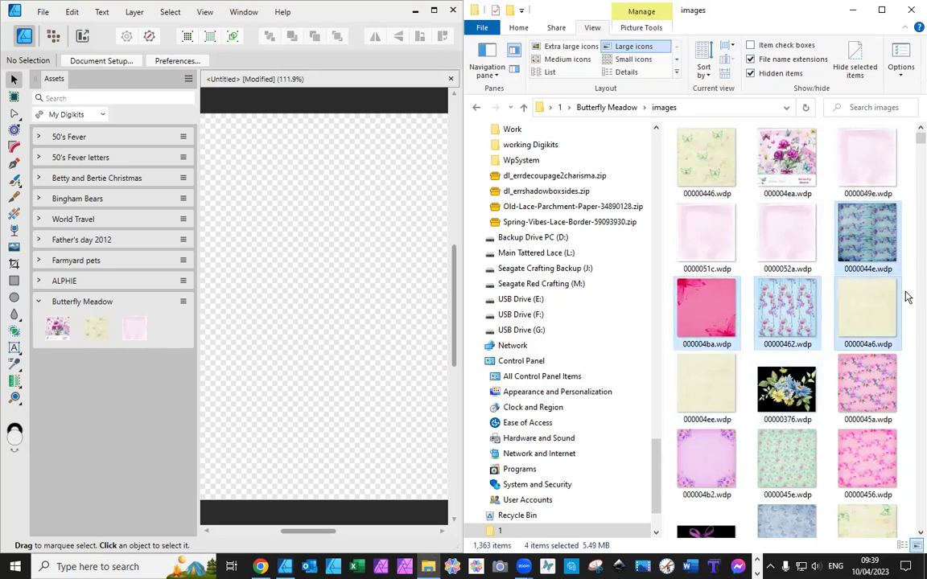
{"action": "left_click", "coordinate": [784, 392], "text": "ctrl"}
{"action": "left_click", "coordinate": [865, 378], "text": "ctrl"}
{"action": "left_click", "coordinate": [720, 469], "text": "ctrl"}
{"action": "left_click", "coordinate": [792, 473], "text": "ctrl"}
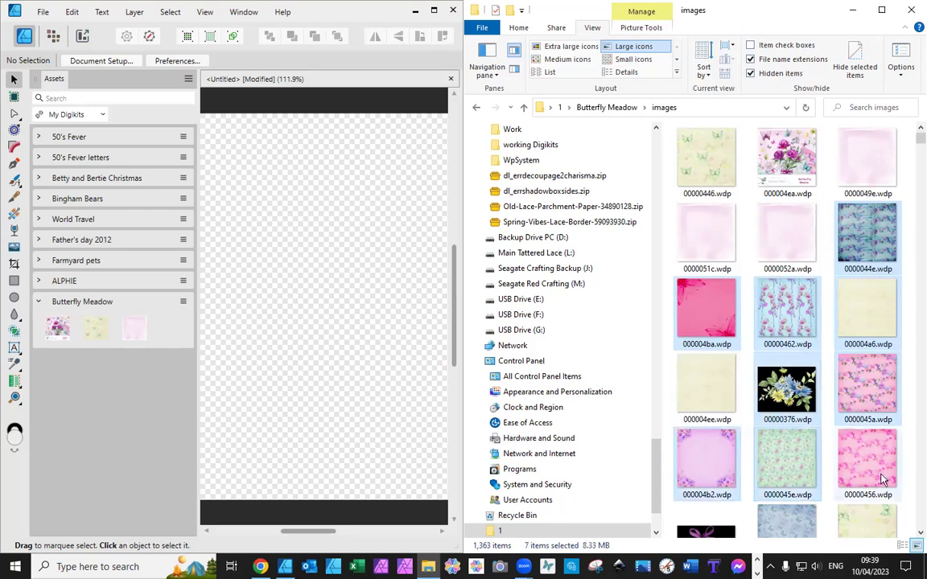
{"action": "left_click", "coordinate": [883, 485], "text": "ctrl"}
{"action": "left_click_drag", "start_coordinate": [881, 481], "coordinate": [226, 165]}
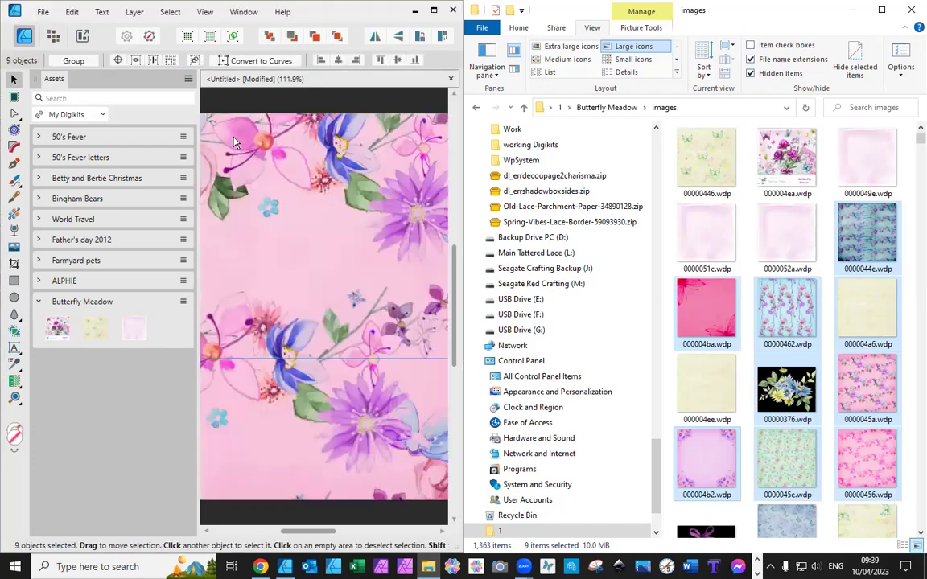
Step: Select all nine placed images and add them to the Butterfly Meadow assets
{"action": "left_click", "coordinate": [232, 303]}
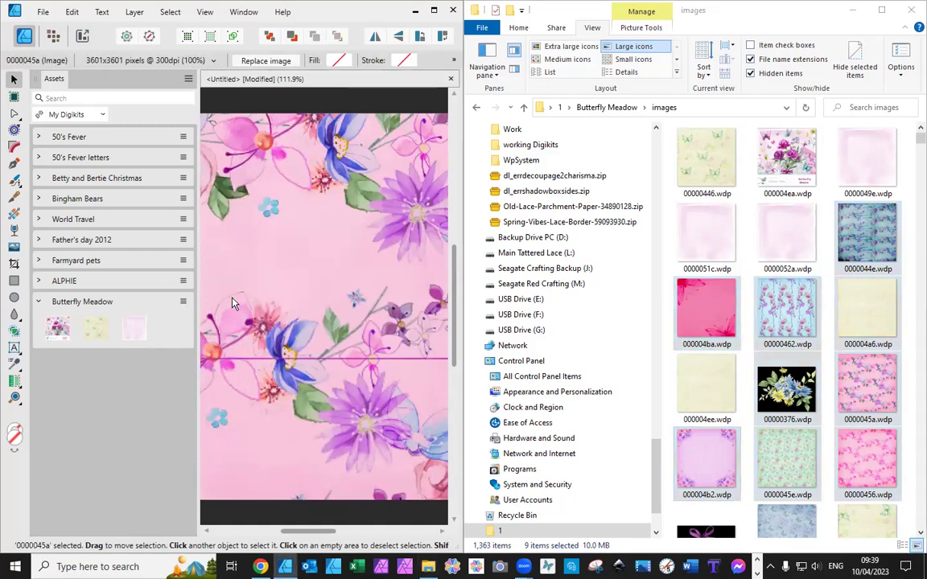
{"action": "key", "text": "ctrl+a"}
{"action": "left_click_drag", "start_coordinate": [234, 305], "coordinate": [148, 334]}
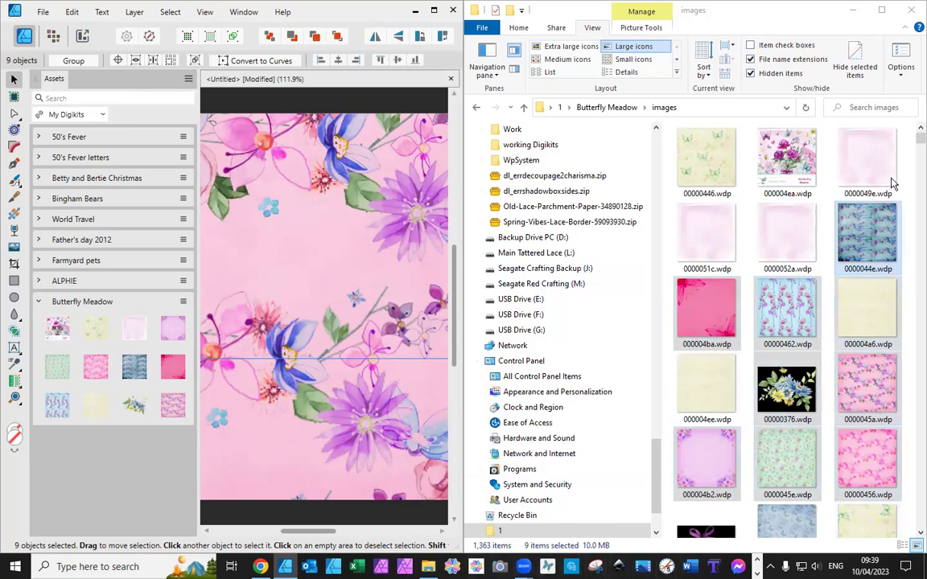
Step: Select 000003ee.wdp, 0000044a.wdp, 000004c6.wdp, 0000036a.wdp, 0000036e.wdp, 00000534.wdp, 00000452.wdp, 0000052f.wdp and 000004be.wdp in the images folder
{"action": "left_click", "coordinate": [915, 139]}
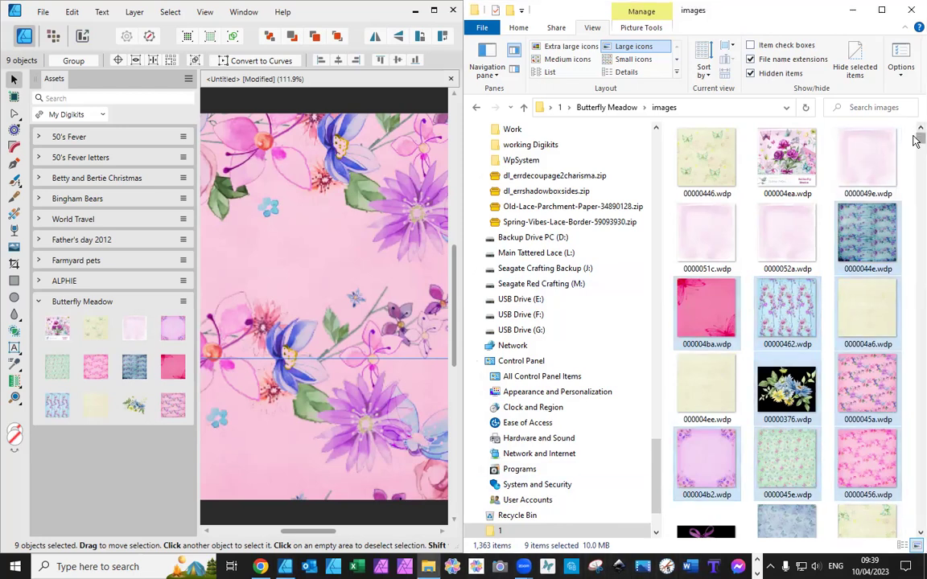
{"action": "left_click_drag", "start_coordinate": [916, 140], "coordinate": [915, 143]}
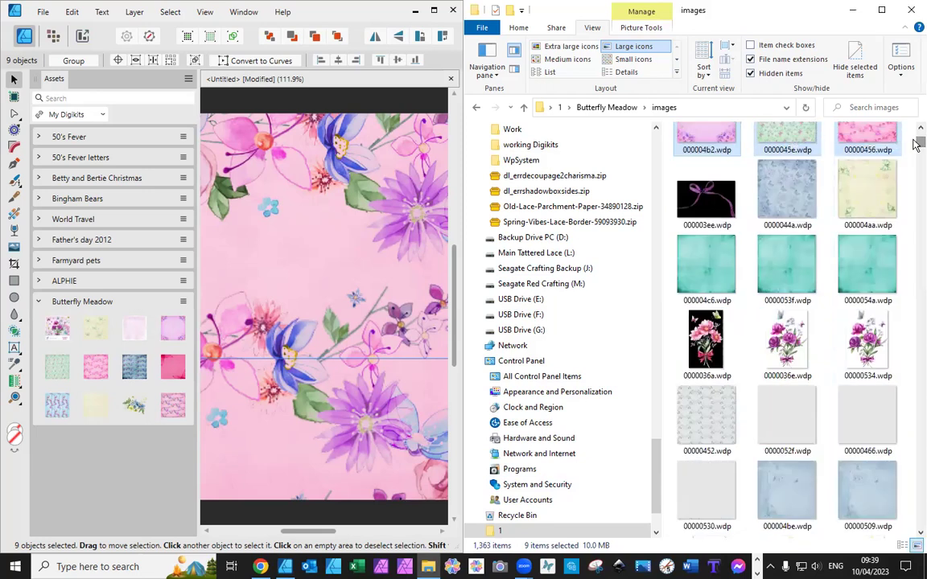
{"action": "left_click", "coordinate": [718, 208]}
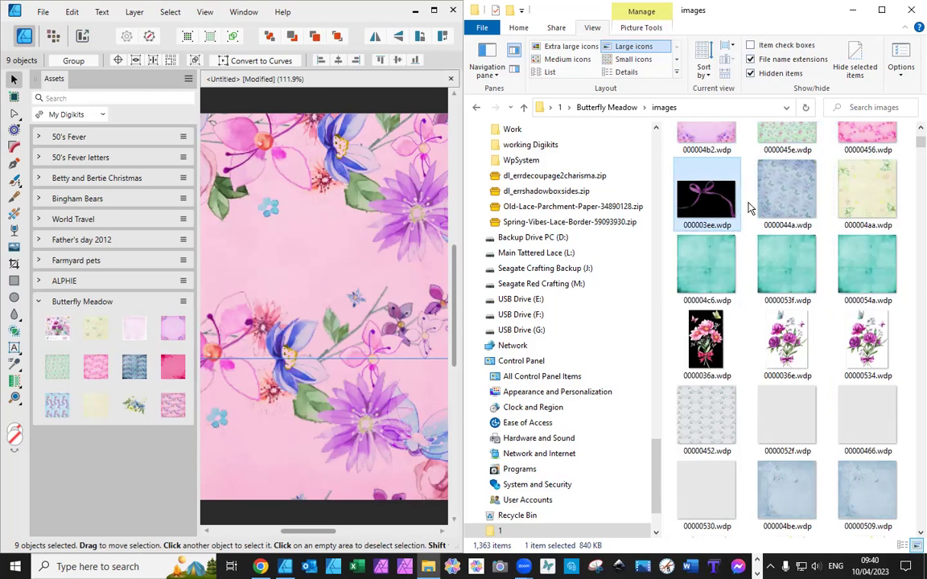
{"action": "left_click", "coordinate": [777, 183], "text": "ctrl"}
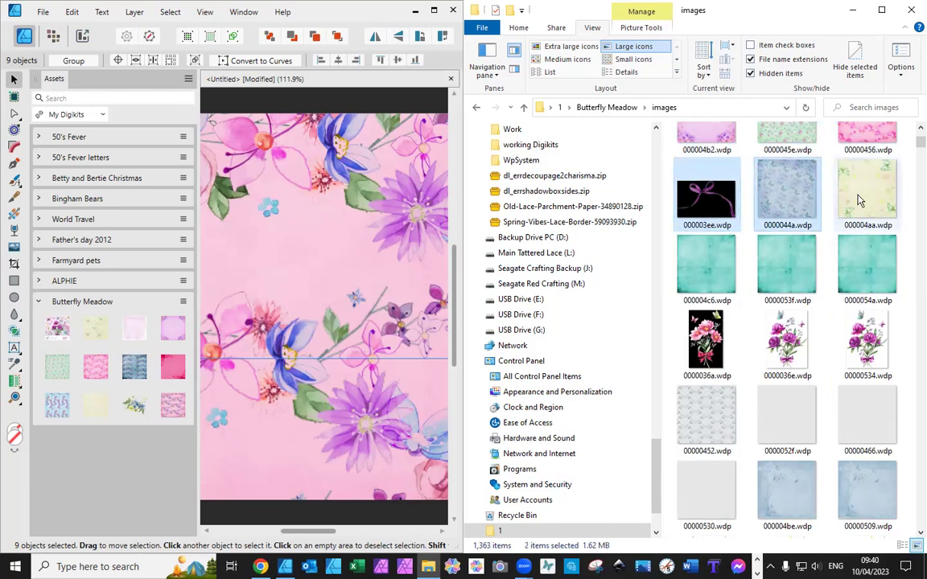
{"action": "left_click", "coordinate": [708, 268], "text": "ctrl"}
{"action": "left_click", "coordinate": [707, 339], "text": "ctrl"}
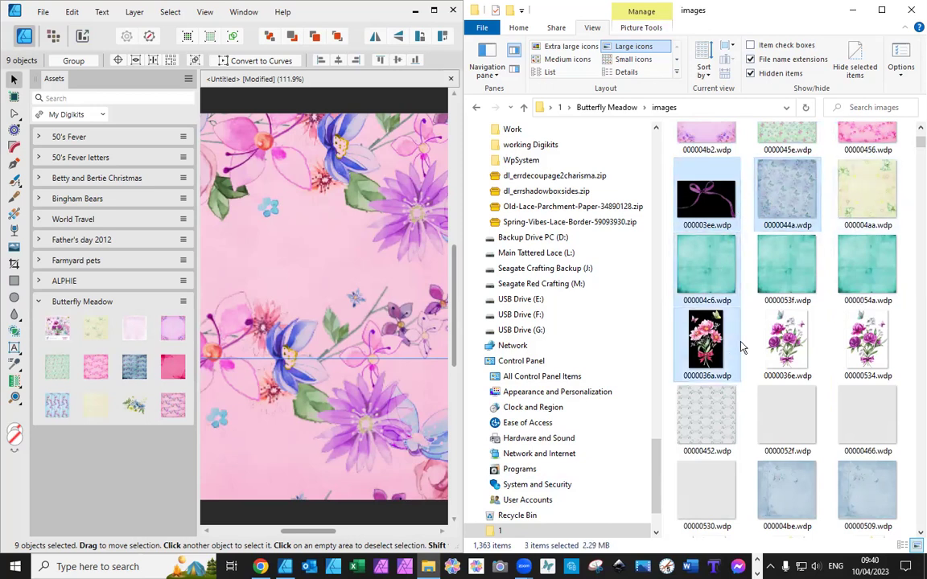
{"action": "left_click", "coordinate": [859, 366], "text": "ctrl"}
{"action": "left_click", "coordinate": [787, 342], "text": "ctrl"}
{"action": "left_click", "coordinate": [706, 426], "text": "ctrl"}
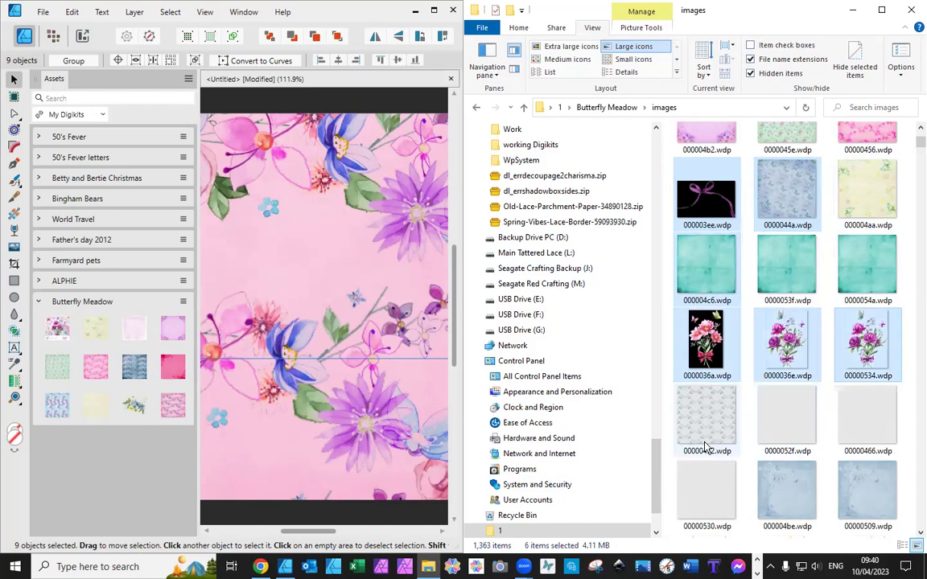
{"action": "left_click", "coordinate": [784, 495], "text": "ctrl"}
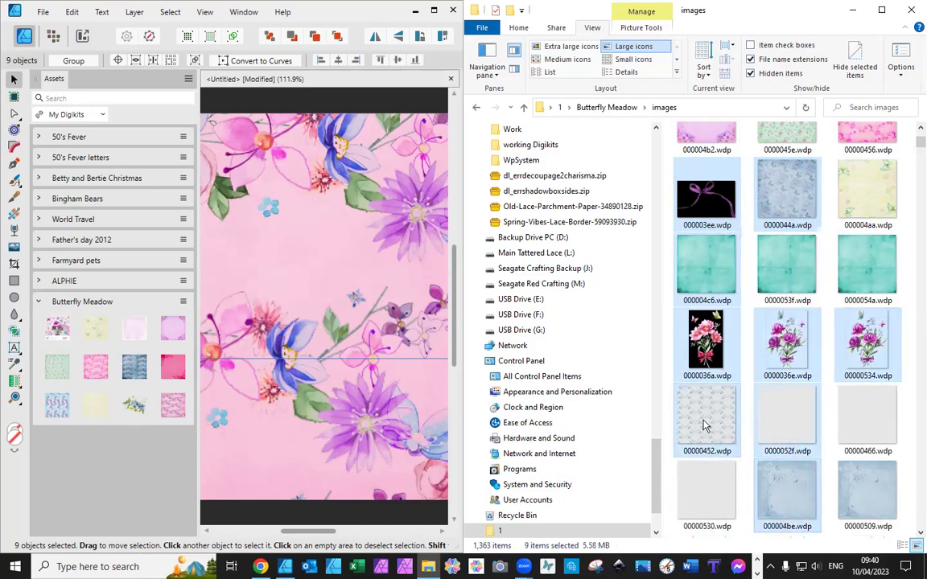
Step: Delete the previously placed images from the canvas and place the nine newly selected images in the document
{"action": "left_click", "coordinate": [346, 12]}
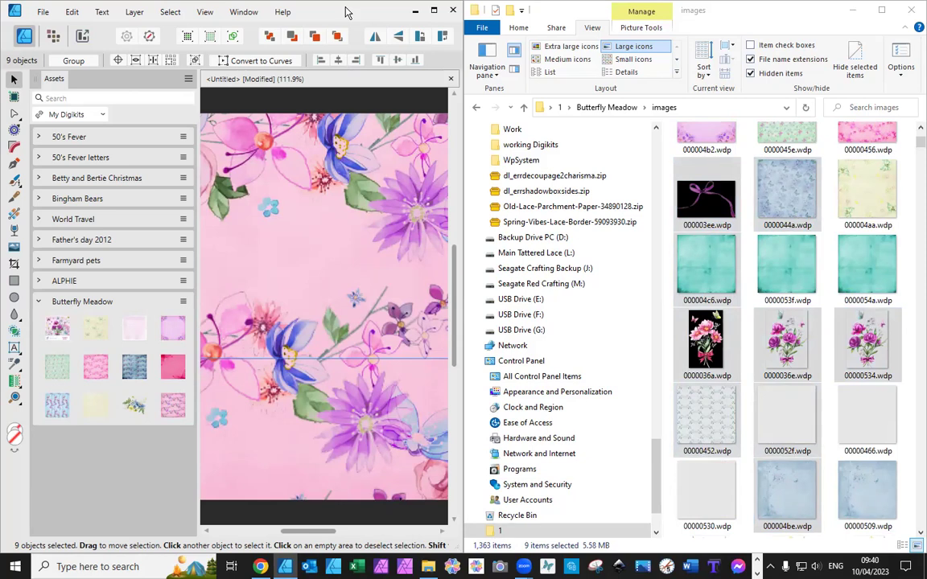
{"action": "key", "text": "Delete"}
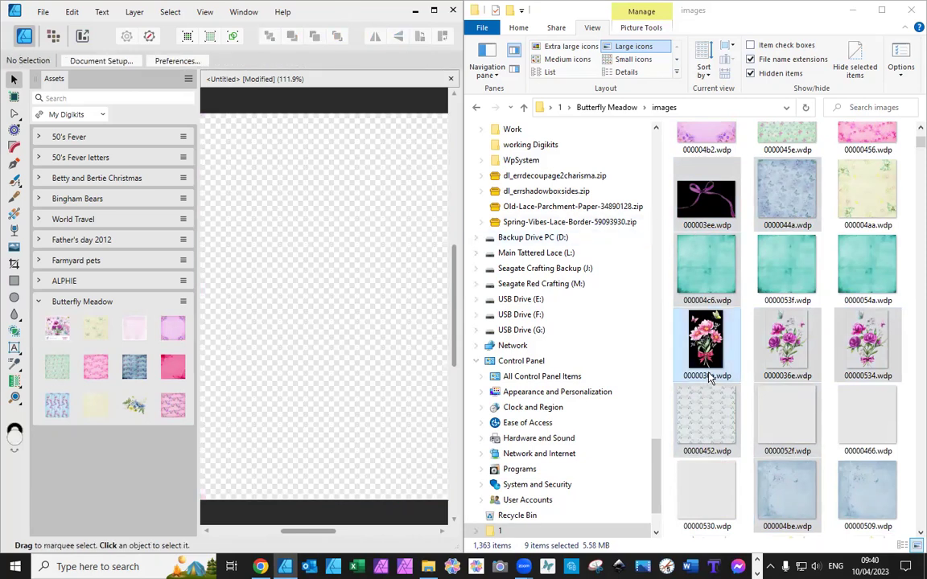
{"action": "left_click_drag", "start_coordinate": [711, 352], "coordinate": [280, 240]}
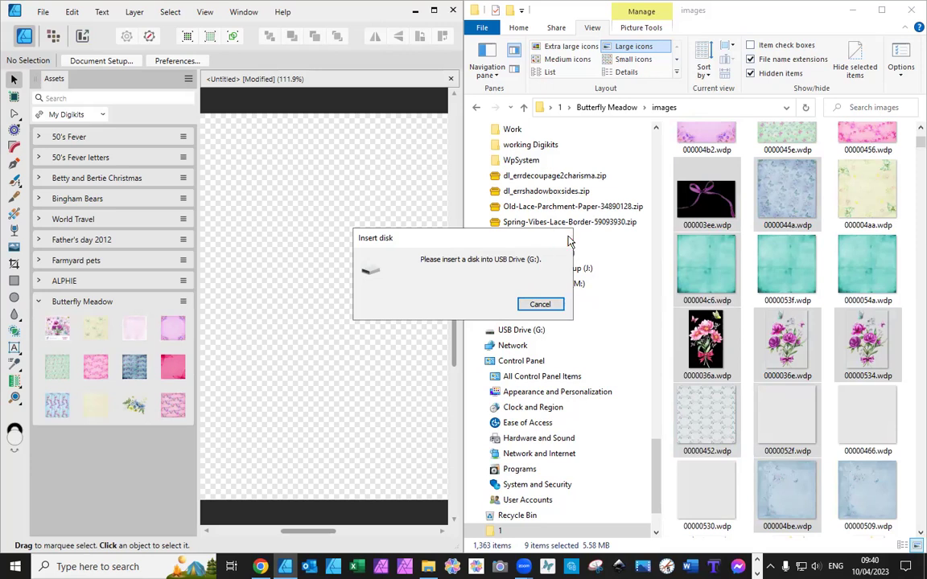
{"action": "left_click", "coordinate": [567, 239]}
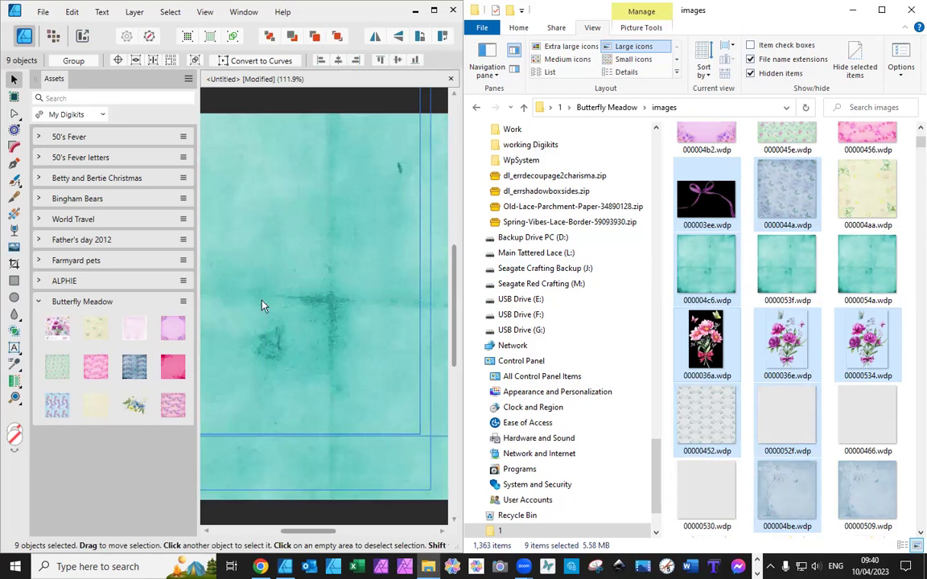
Step: Add the nine placed images to the Butterfly Meadow assets and delete them from the canvas
{"action": "left_click_drag", "start_coordinate": [260, 344], "coordinate": [177, 419]}
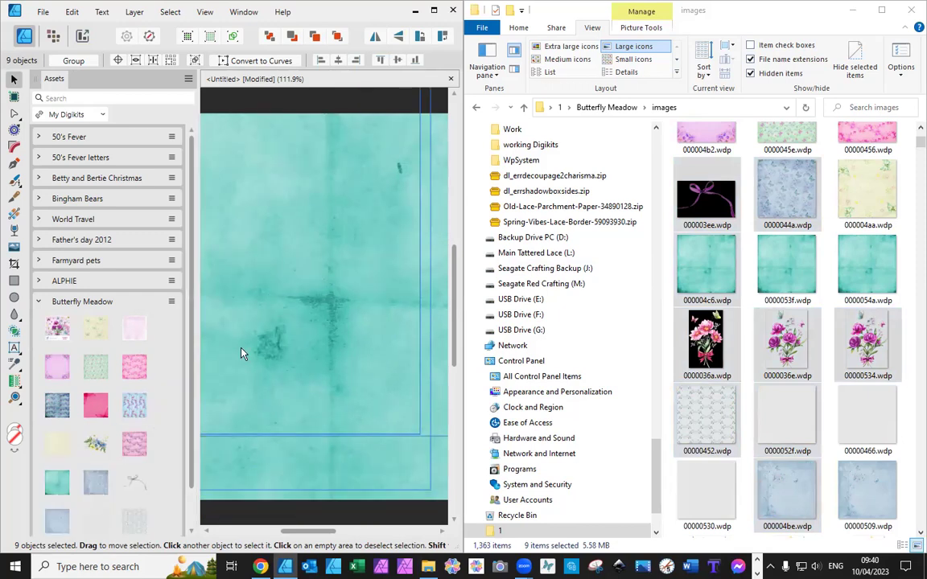
{"action": "key", "text": "Delete"}
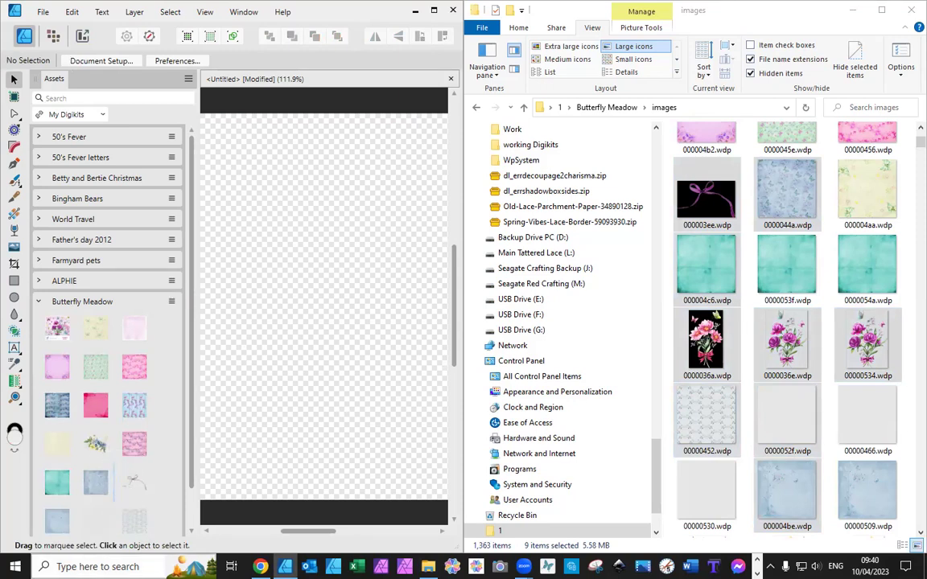
Step: Rearrange the Butterfly Meadow assets so the newly added background papers sit together with the other papers, ahead of the embellishments
{"action": "mouse_move", "coordinate": [143, 516]}
{"action": "left_mouse_down"}
{"action": "mouse_move", "coordinate": [134, 523]}
{"action": "mouse_move", "coordinate": [86, 493]}
{"action": "mouse_move", "coordinate": [80, 434]}
{"action": "mouse_move", "coordinate": [80, 497]}
{"action": "mouse_move", "coordinate": [57, 476]}
{"action": "mouse_move", "coordinate": [58, 523]}
{"action": "mouse_move", "coordinate": [94, 475]}
{"action": "mouse_move", "coordinate": [106, 439]}
{"action": "mouse_move", "coordinate": [115, 479]}
{"action": "mouse_move", "coordinate": [128, 463]}
{"action": "left_mouse_up"}
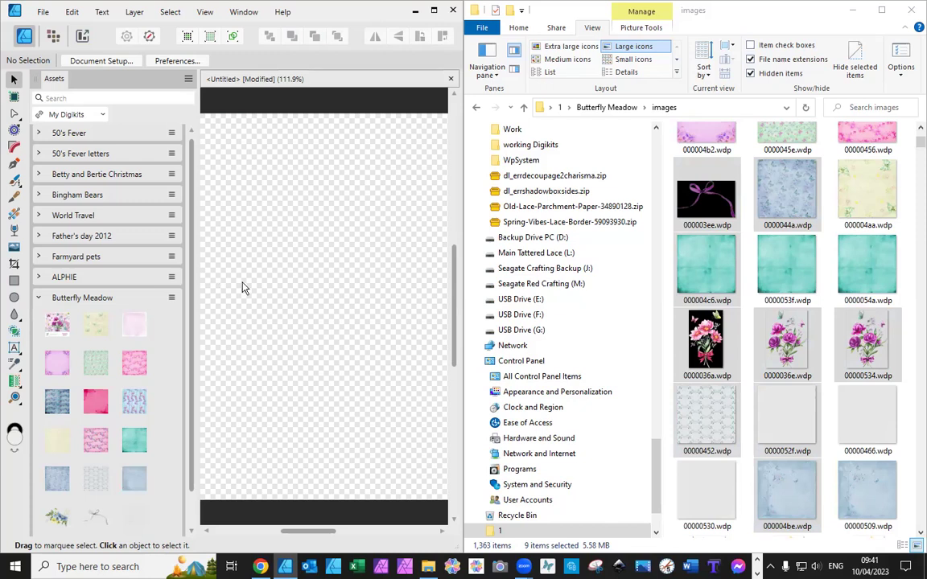
Step: Select 000003a6.wdp, 00000372.wdp, 000003a2.wdp, 000003e2.wdp, 0000033e.wdp and 000003c2.wdp in the images folder
{"action": "left_click", "coordinate": [696, 18]}
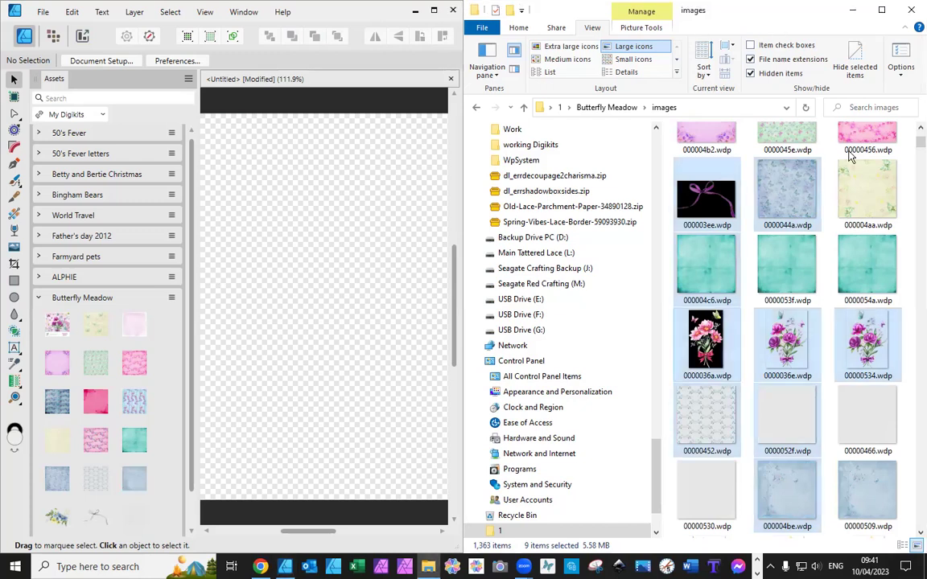
{"action": "scroll", "coordinate": [886, 442], "scroll_direction": "down", "scroll_amount": 4}
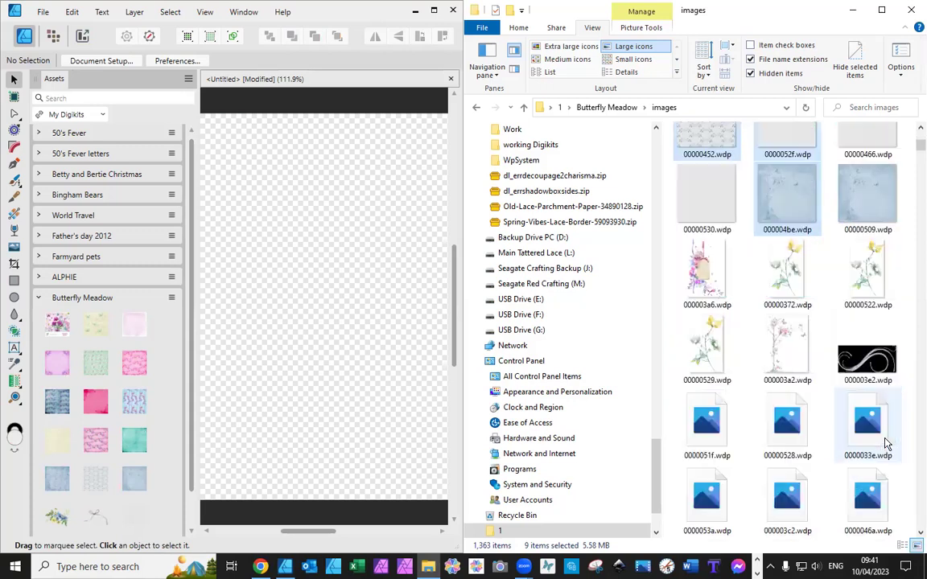
{"action": "left_click", "coordinate": [698, 282]}
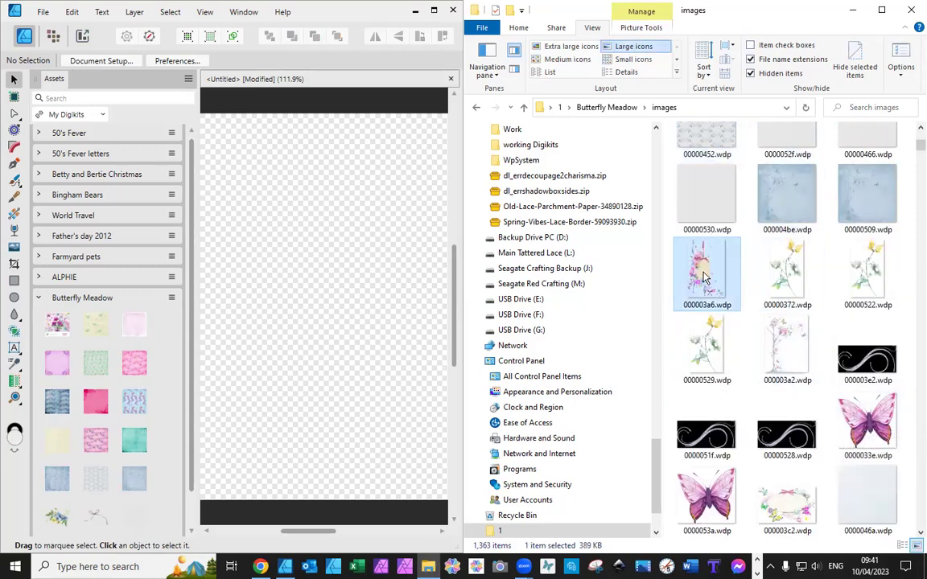
{"action": "left_click", "coordinate": [811, 280], "text": "ctrl"}
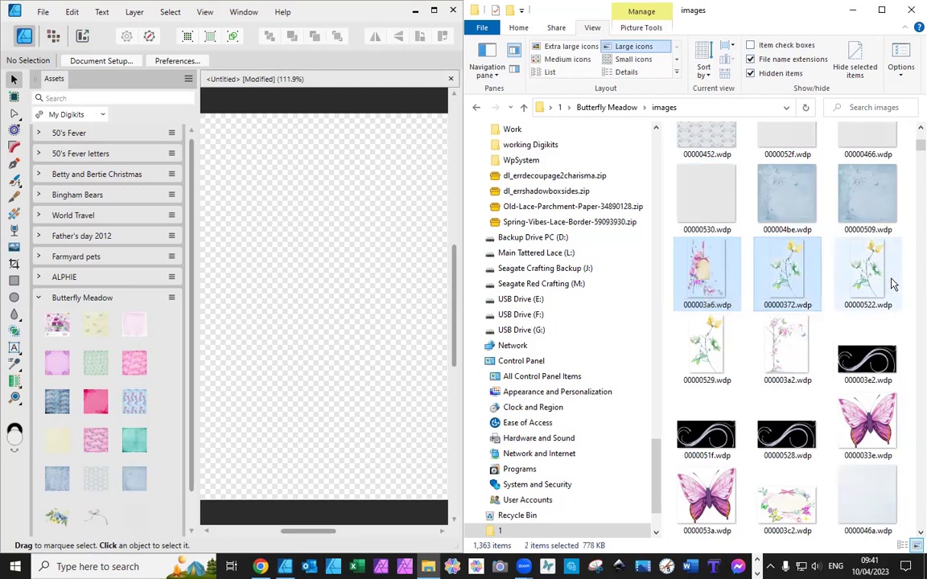
{"action": "left_click", "coordinate": [778, 362], "text": "ctrl"}
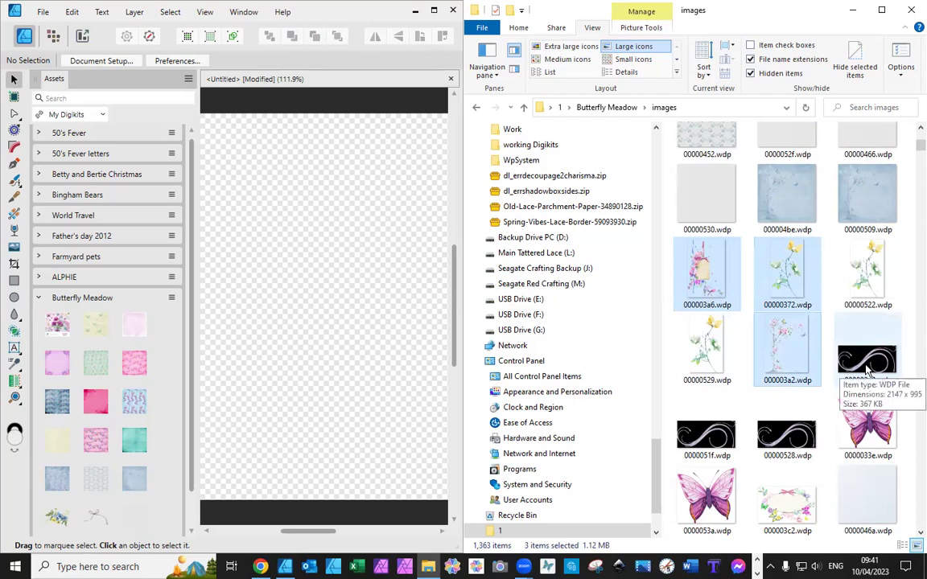
{"action": "left_click", "coordinate": [867, 363], "text": "ctrl"}
{"action": "left_click", "coordinate": [867, 426], "text": "ctrl"}
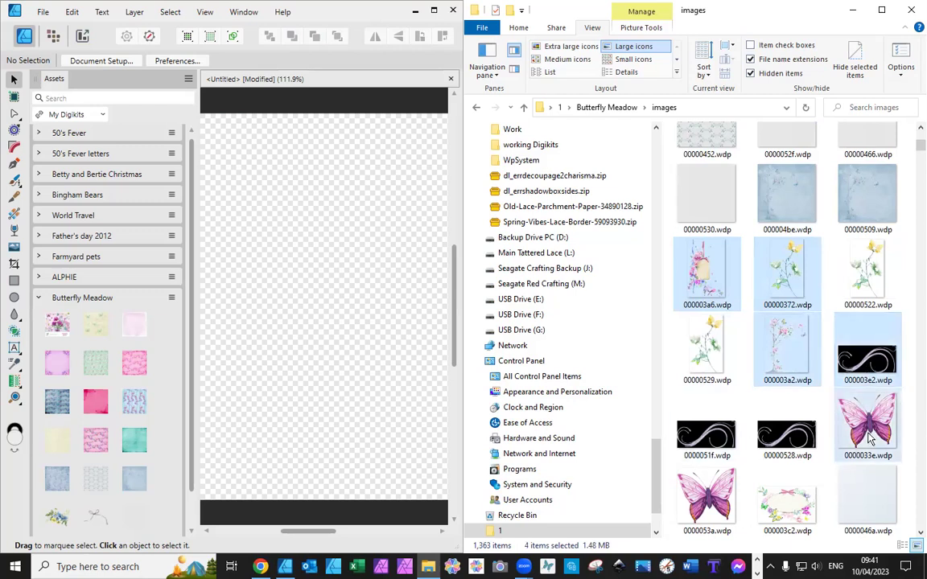
{"action": "left_click", "coordinate": [801, 507], "text": "ctrl"}
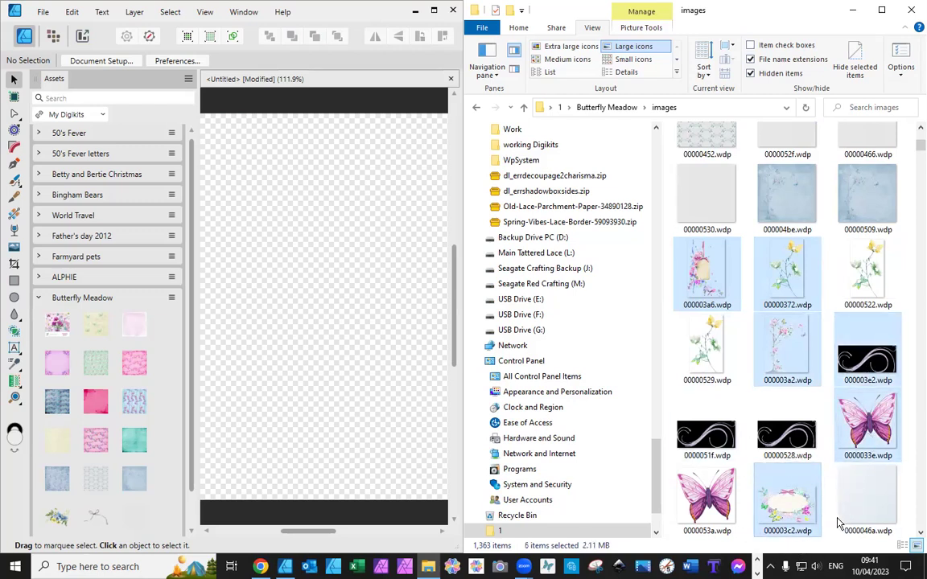
Step: Extend the file selection with 0000046a.wdp, 000004a2.wdp, 000004ae.wdp, 000003ca.wdp, 0000038a.wdp, 00000524.wdp, 000003aa.wdp and 000004f7.wdp
{"action": "scroll", "coordinate": [839, 516], "scroll_direction": "down", "scroll_amount": 4}
{"action": "left_click", "coordinate": [873, 193], "text": "ctrl"}
{"action": "left_click", "coordinate": [694, 273], "text": "ctrl"}
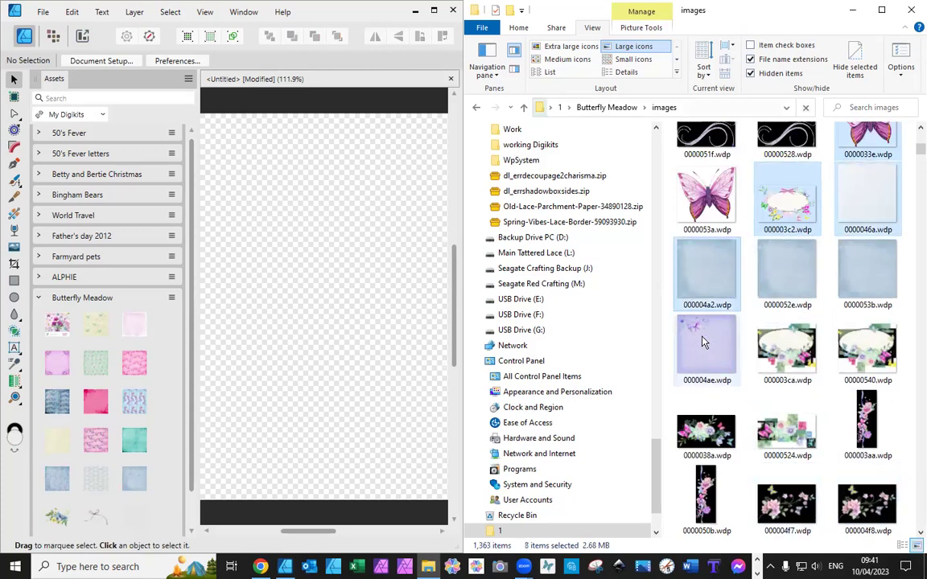
{"action": "left_click", "coordinate": [701, 341], "text": "ctrl"}
{"action": "left_click", "coordinate": [784, 350], "text": "ctrl"}
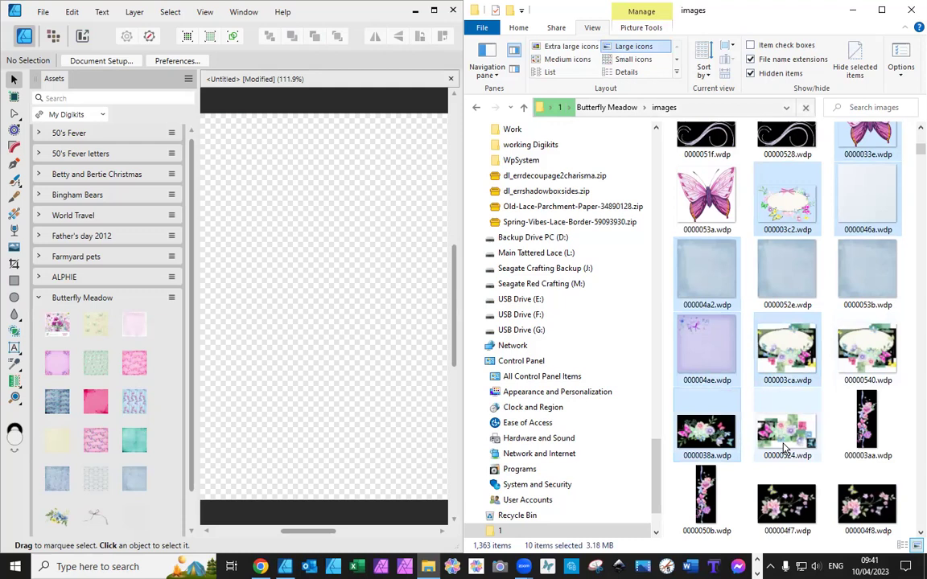
{"action": "left_click", "coordinate": [784, 438], "text": "ctrl"}
{"action": "left_click", "coordinate": [866, 422], "text": "ctrl"}
{"action": "left_click", "coordinate": [707, 431], "text": "ctrl"}
{"action": "left_click", "coordinate": [789, 507], "text": "ctrl"}
Step: Place the fourteen selected images in the document and add them all to the Butterfly Meadow assets
{"action": "left_click_drag", "start_coordinate": [791, 509], "coordinate": [259, 317]}
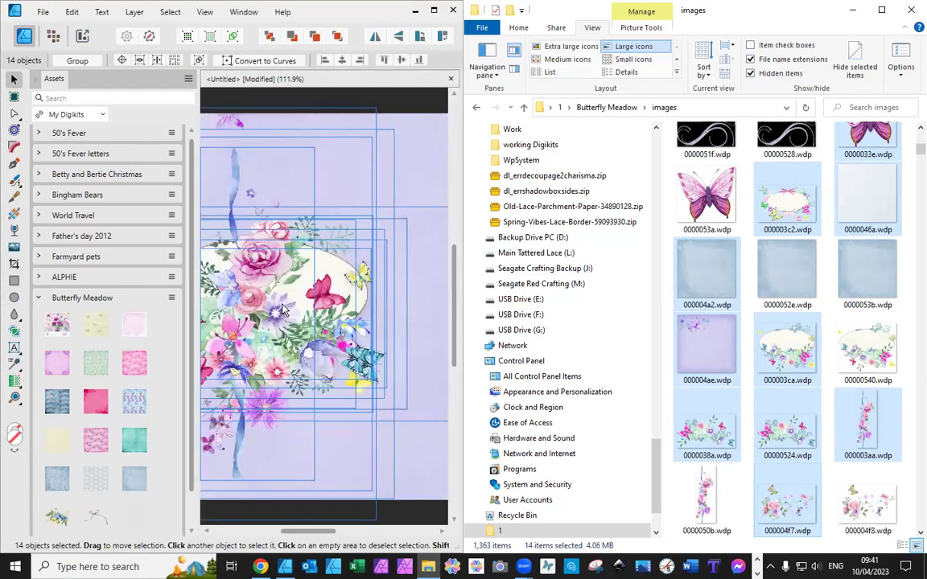
{"action": "left_click_drag", "start_coordinate": [252, 308], "coordinate": [135, 517]}
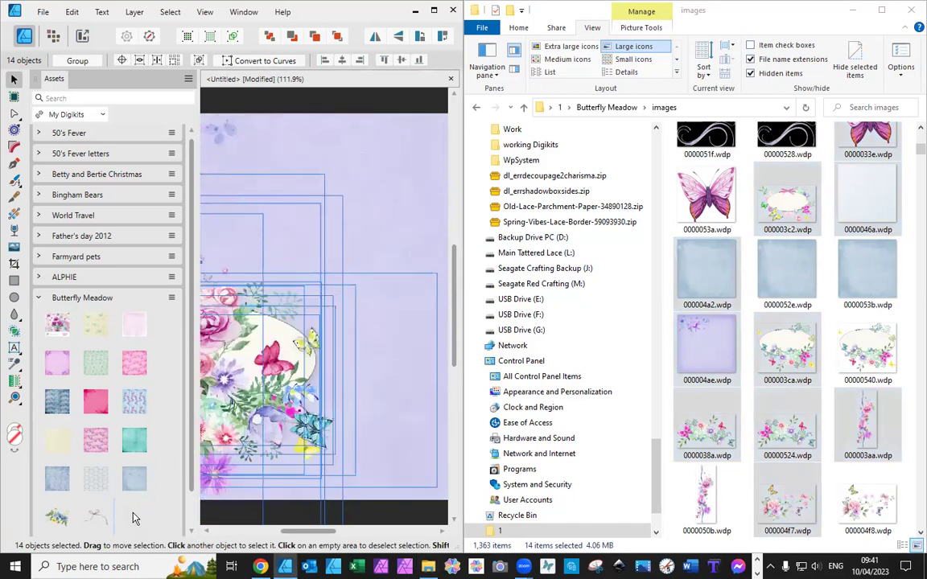
{"action": "key", "text": "ctrl+z"}
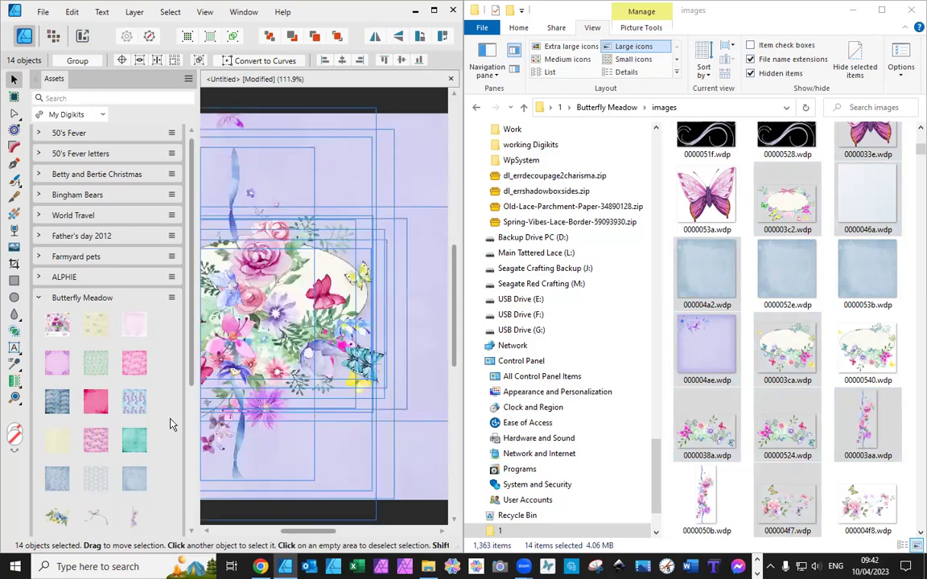
Step: Move the newly added blue, white and lilac papers up among the other Butterfly Meadow papers, and clear the canvas
{"action": "scroll", "coordinate": [155, 425], "scroll_direction": "down", "scroll_amount": 3}
{"action": "scroll", "coordinate": [155, 425], "scroll_direction": "down", "scroll_amount": 4}
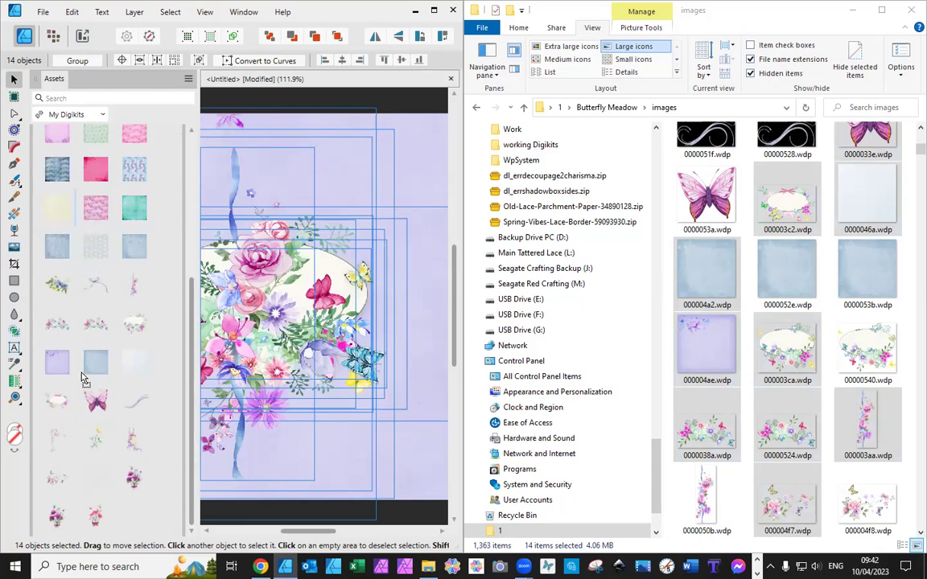
{"action": "left_click_drag", "start_coordinate": [95, 372], "coordinate": [96, 209]}
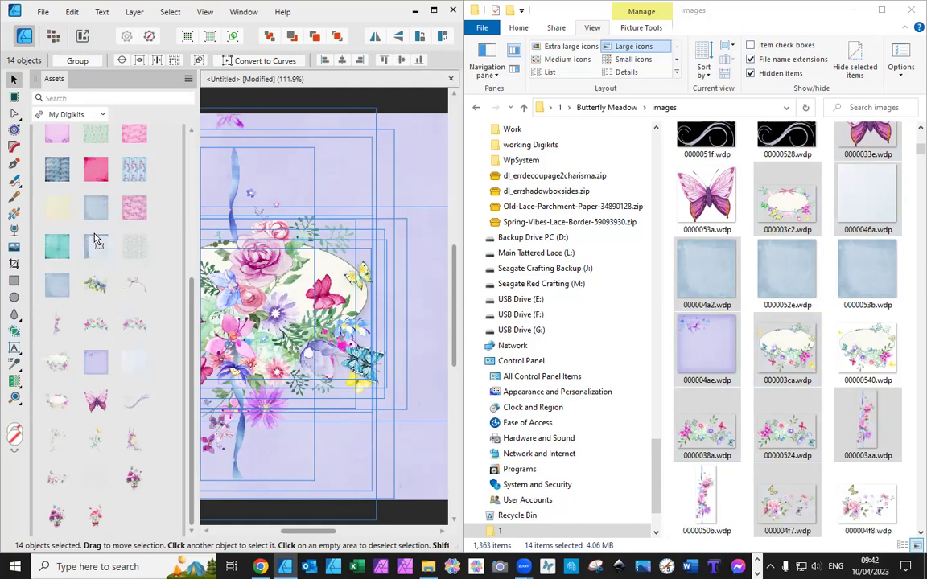
{"action": "left_click_drag", "start_coordinate": [96, 371], "coordinate": [125, 279]}
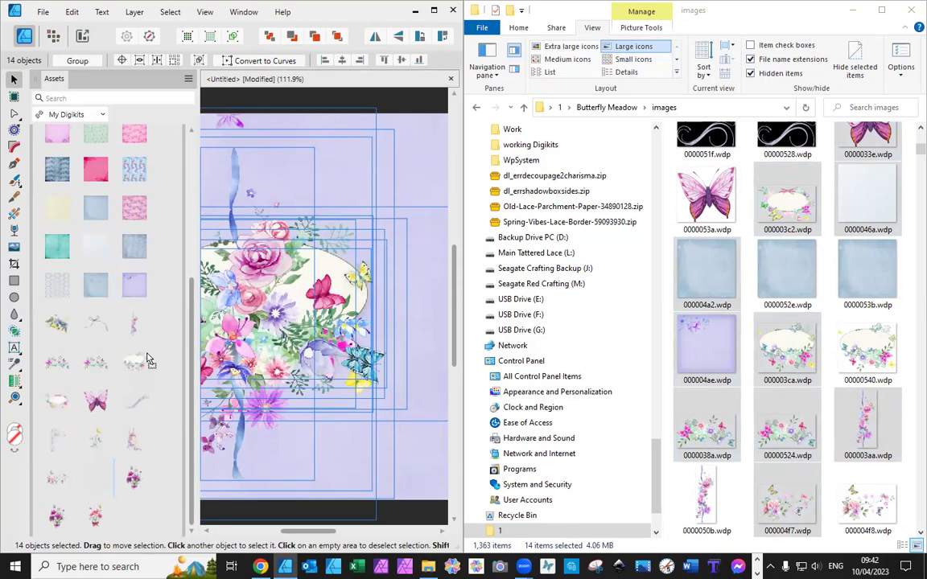
{"action": "left_click_drag", "start_coordinate": [91, 481], "coordinate": [153, 282]}
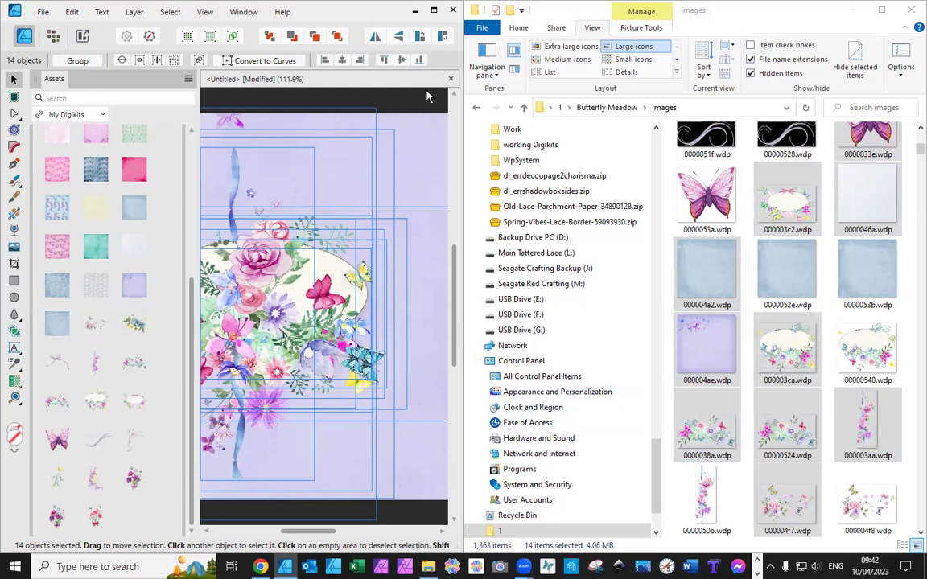
{"action": "key", "text": "Delete"}
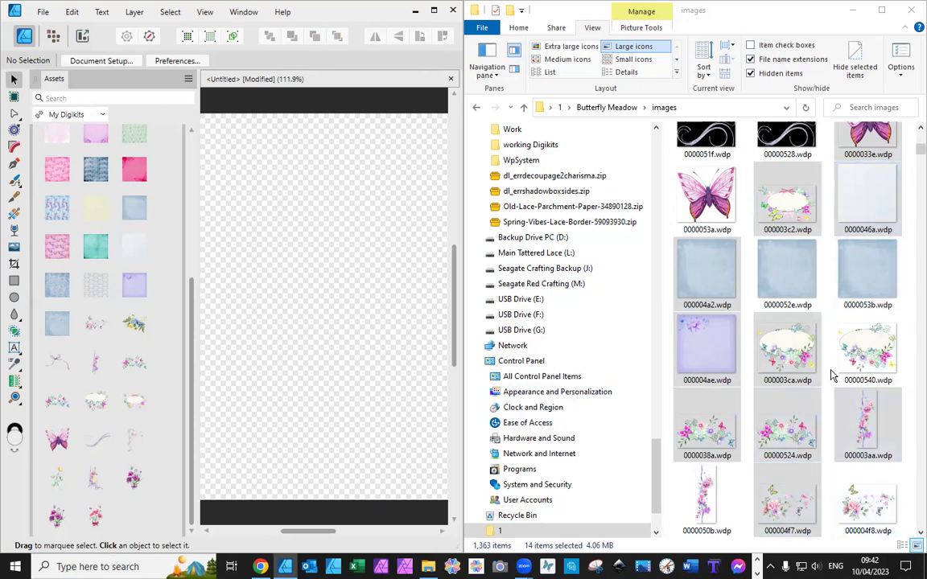
Step: Select 0000041a.wdp, 00000416.wdp, 000003d6.wdp, 000004c2.wdp, 000004b6.wdp, 000003b2.wdp and 000004f3.wdp in the images folder
{"action": "scroll", "coordinate": [833, 376], "scroll_direction": "down", "scroll_amount": 3}
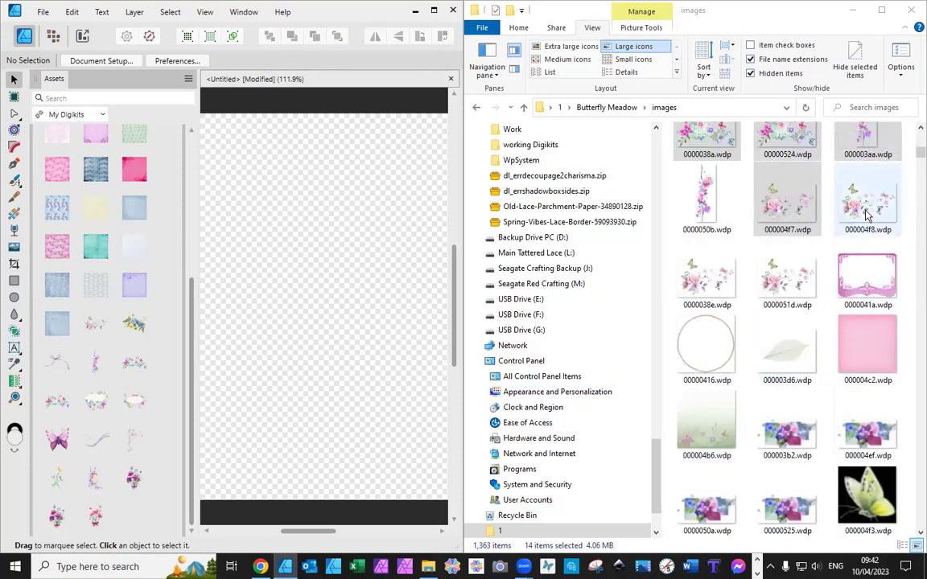
{"action": "left_click", "coordinate": [855, 288]}
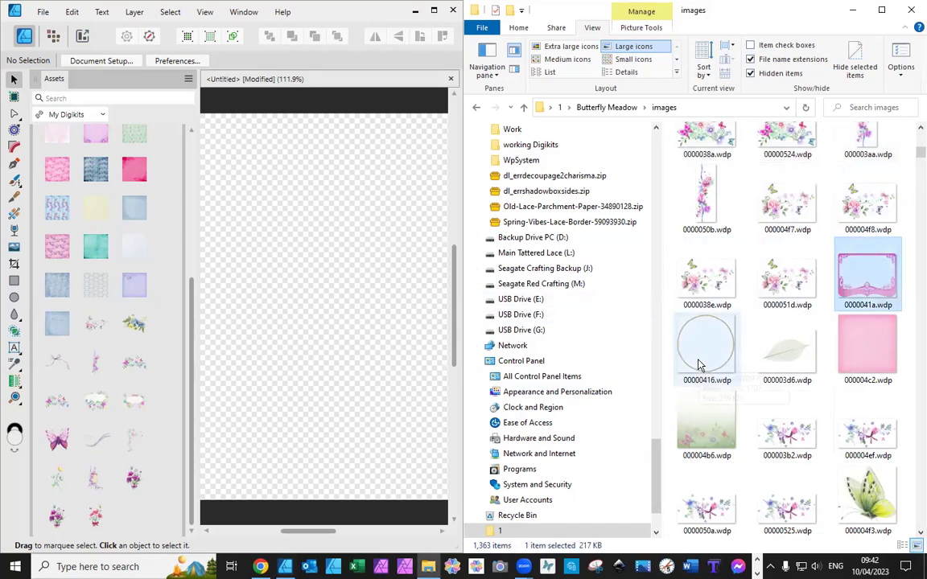
{"action": "left_click", "coordinate": [700, 363], "text": "ctrl"}
{"action": "left_click", "coordinate": [787, 360], "text": "ctrl"}
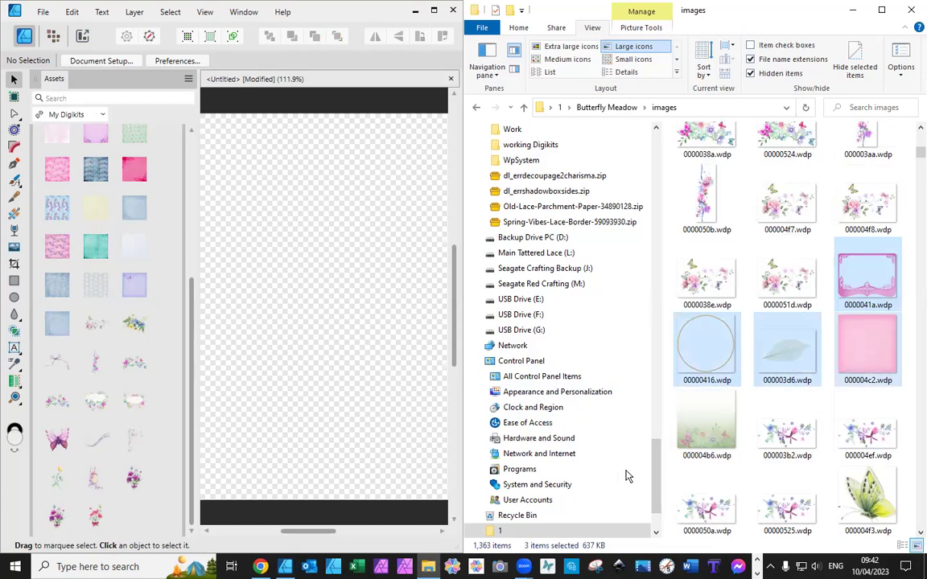
{"action": "left_click", "coordinate": [707, 426], "text": "ctrl"}
{"action": "left_click", "coordinate": [788, 438], "text": "ctrl"}
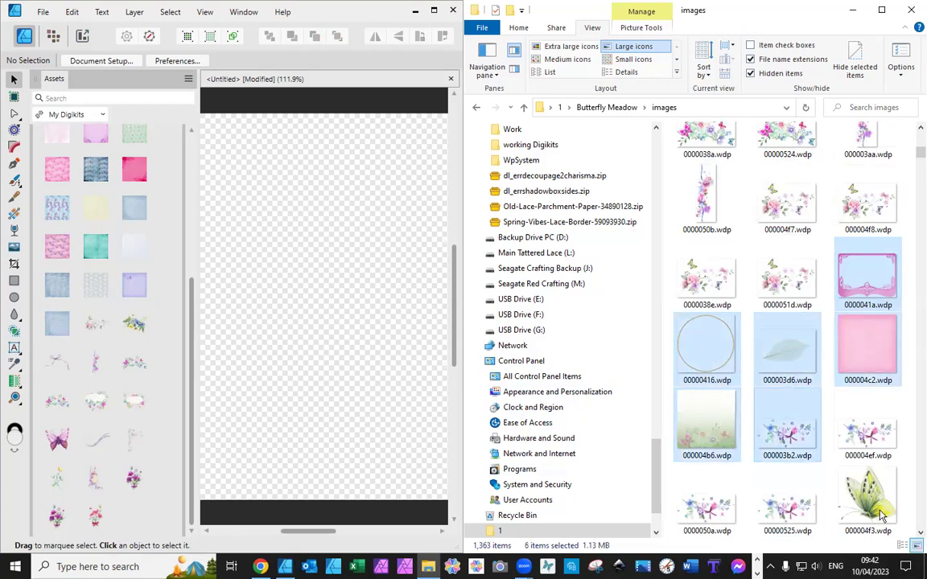
{"action": "left_click", "coordinate": [871, 497], "text": "ctrl"}
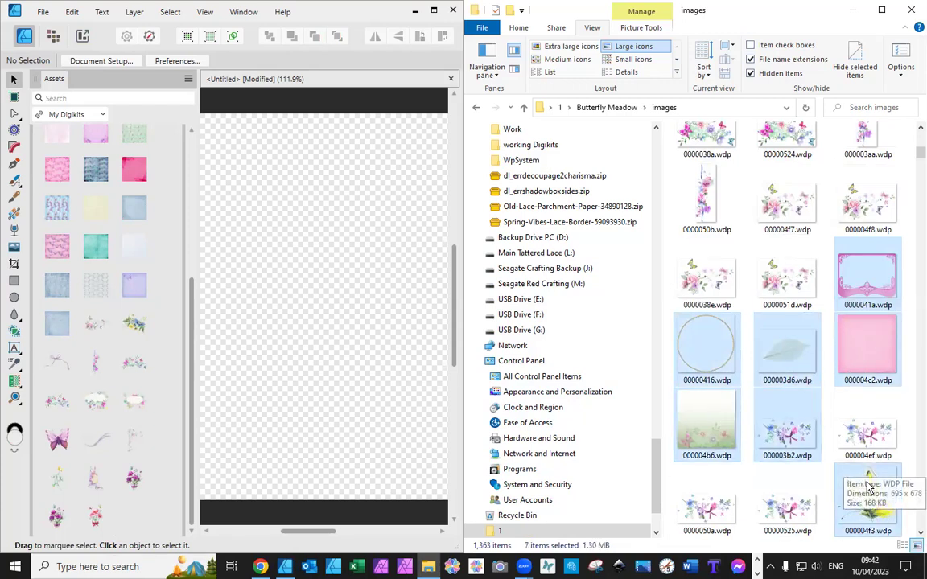
Step: Extend the file selection with 00000386.wdp, 00000392.wdp, 000003ba.wdp, 000003fe.wdp, 00000382.wdp, 000004ca.wdp, 000003d2.wdp and 0000037a.wdp
{"action": "scroll", "coordinate": [869, 487], "scroll_direction": "down", "scroll_amount": 3}
{"action": "left_click", "coordinate": [788, 289], "text": "ctrl"}
{"action": "left_click", "coordinate": [787, 346], "text": "ctrl"}
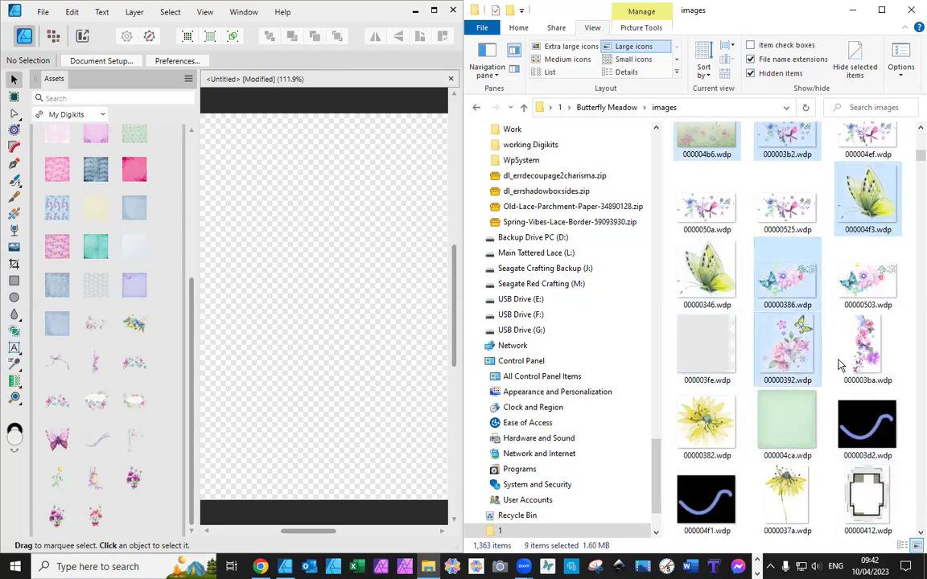
{"action": "left_click", "coordinate": [839, 366], "text": "ctrl"}
{"action": "left_click", "coordinate": [705, 350], "text": "ctrl"}
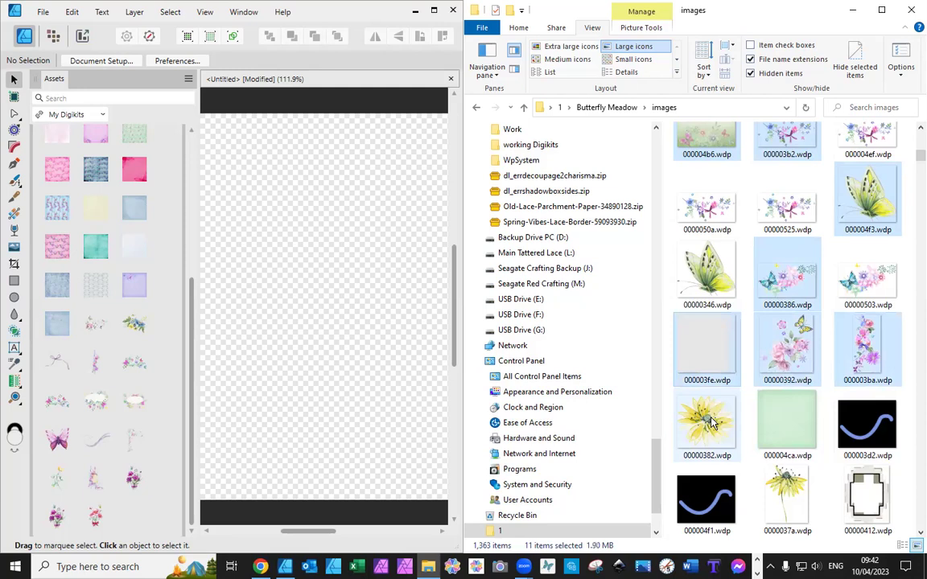
{"action": "left_click", "coordinate": [706, 419], "text": "ctrl"}
{"action": "left_click", "coordinate": [867, 433], "text": "ctrl"}
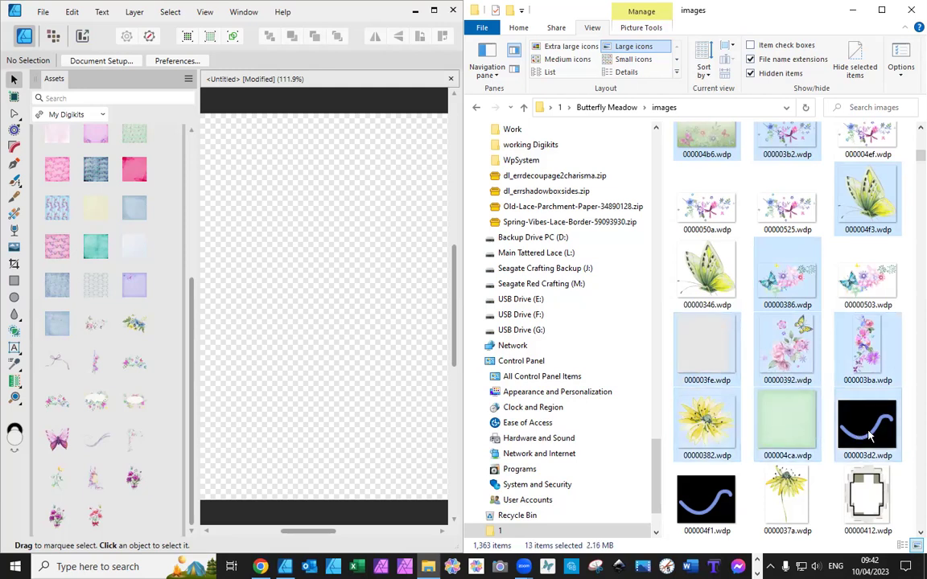
{"action": "left_click", "coordinate": [787, 500], "text": "ctrl"}
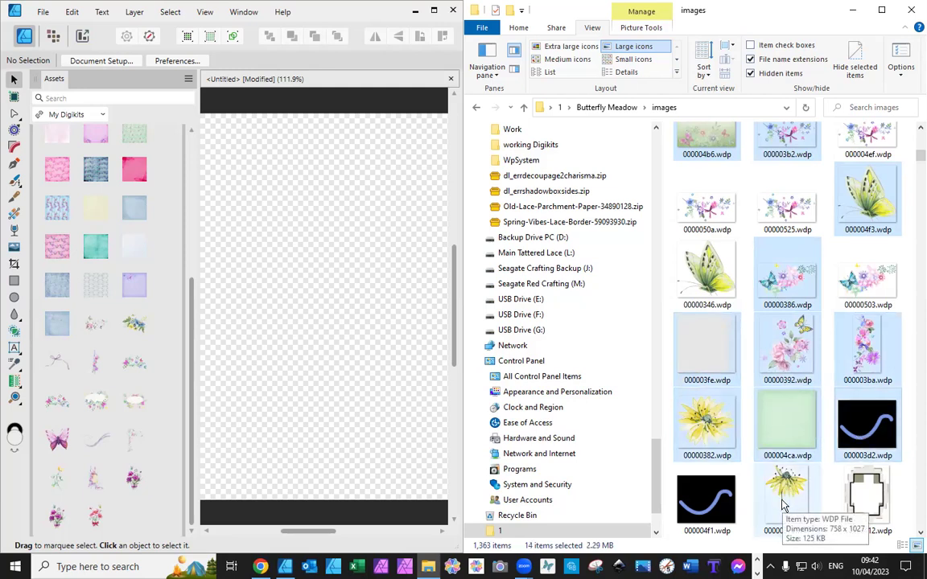
{"action": "left_click", "coordinate": [785, 505], "text": "ctrl"}
Step: Add the fifteen selected images to the Butterfly Meadow assets by way of the document, and clear the canvas
{"action": "left_click_drag", "start_coordinate": [791, 497], "coordinate": [269, 207]}
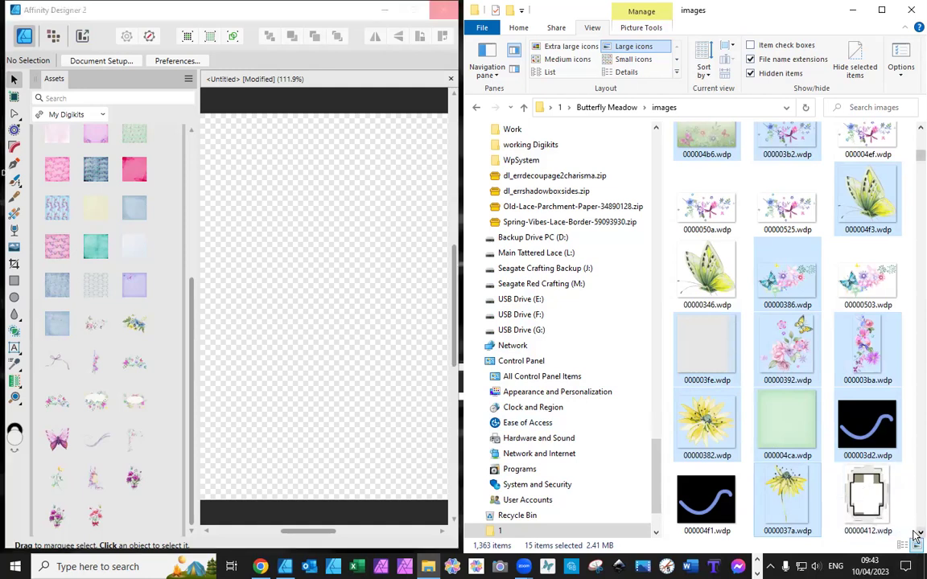
{"action": "scroll", "coordinate": [916, 535], "scroll_direction": "down", "scroll_amount": 5}
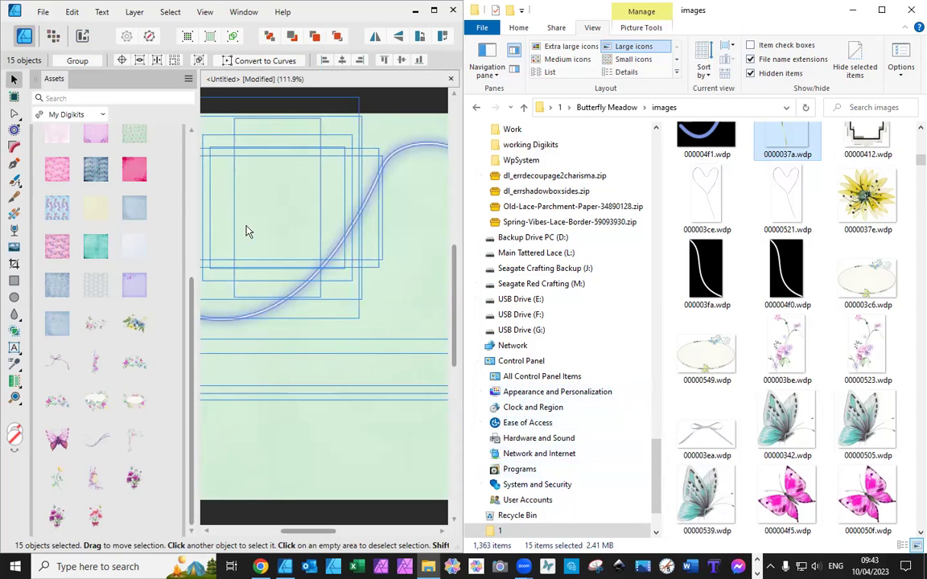
{"action": "mouse_move", "coordinate": [251, 231]}
{"action": "left_mouse_down"}
{"action": "mouse_move", "coordinate": [214, 241]}
{"action": "mouse_move", "coordinate": [108, 490]}
{"action": "left_mouse_up"}
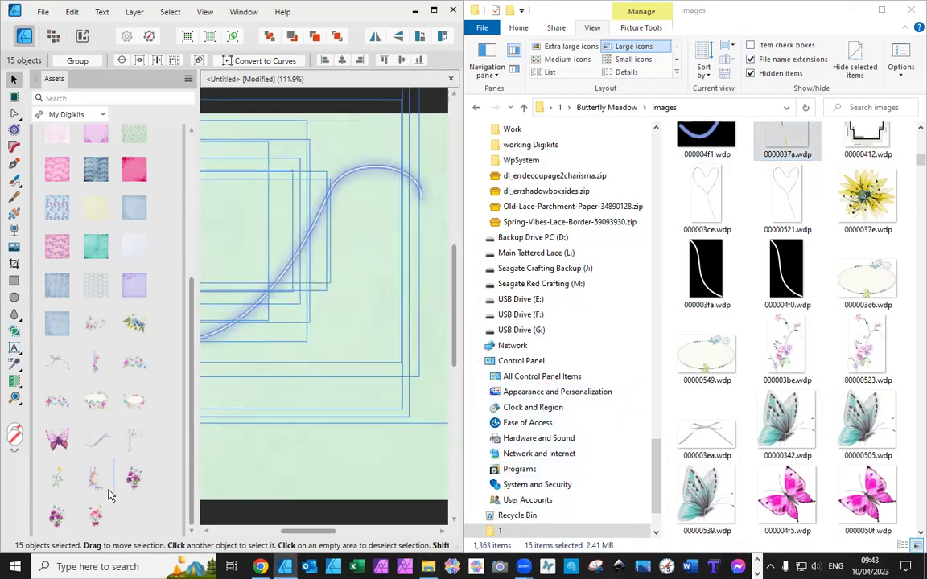
{"action": "left_click_drag", "start_coordinate": [129, 524], "coordinate": [184, 552]}
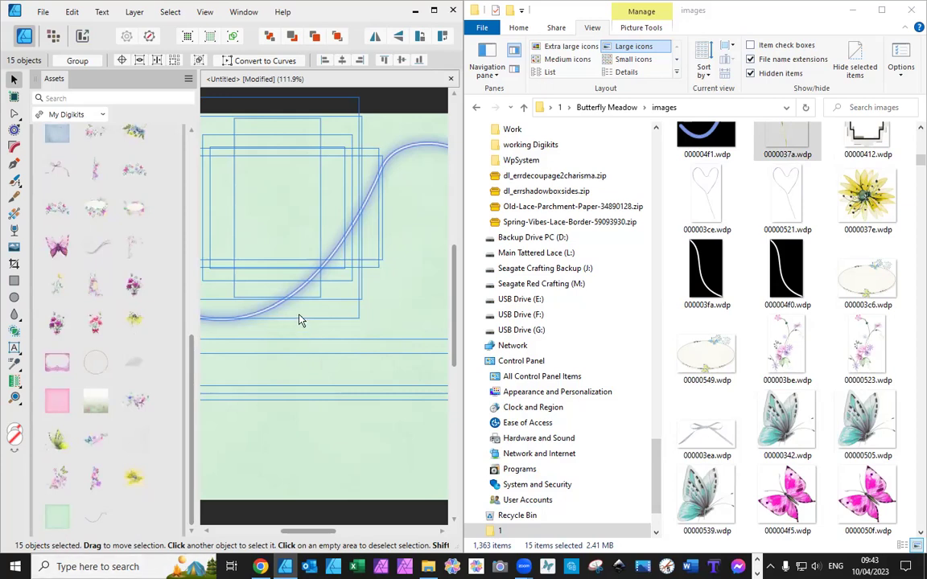
{"action": "key", "text": "Delete"}
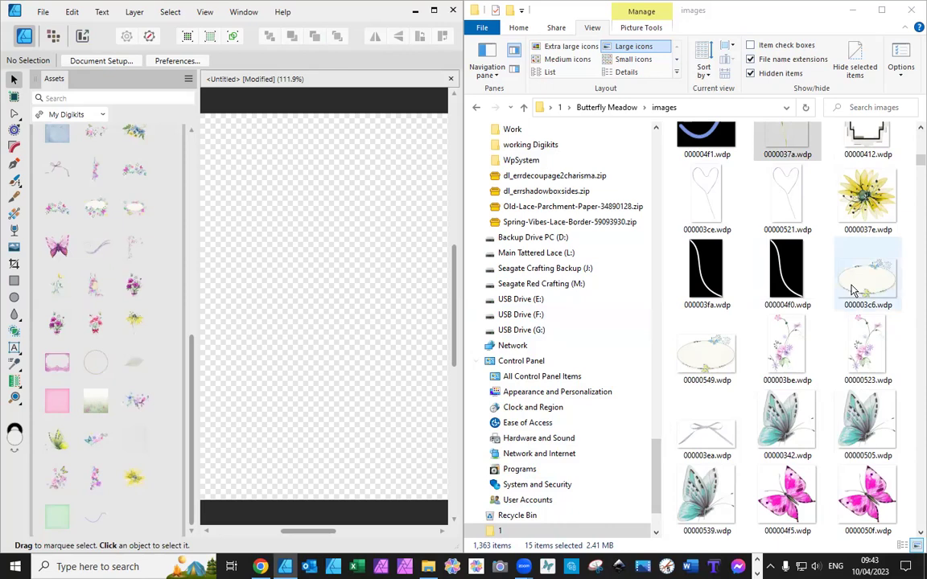
Step: Select 000003ce.wdp, 0000037e.wdp, 000003c6.wdp, 000003be.wdp, 00000342.wdp, 000003ea.wdp and 000004f5.wdp in the images folder
{"action": "left_click", "coordinate": [710, 189]}
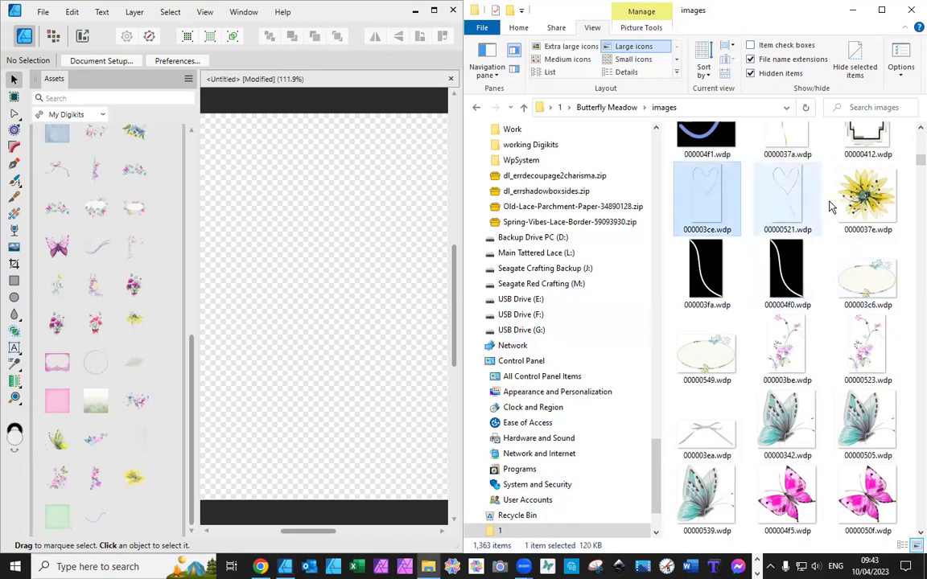
{"action": "left_click", "coordinate": [857, 193], "text": "ctrl"}
{"action": "left_click", "coordinate": [865, 278], "text": "ctrl"}
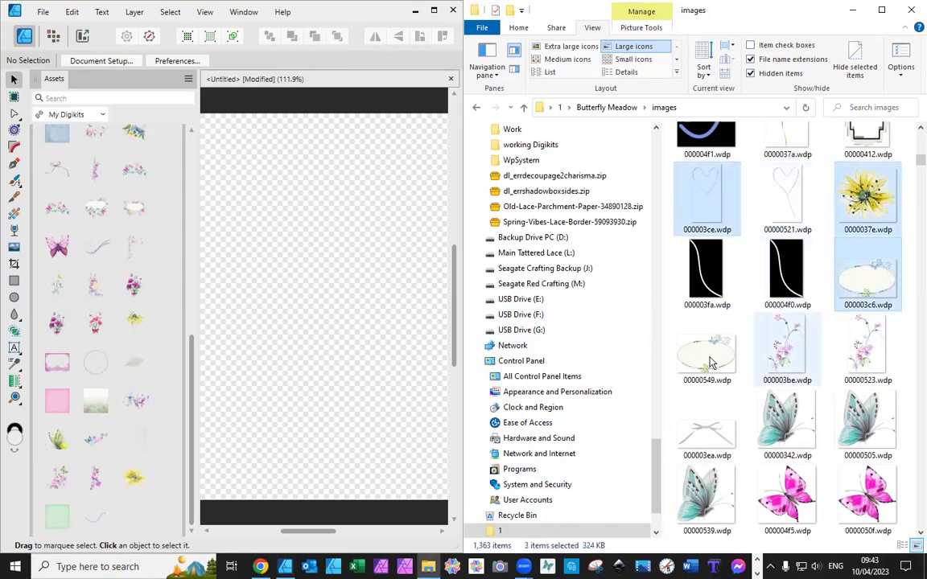
{"action": "left_click", "coordinate": [708, 350], "text": "ctrl"}
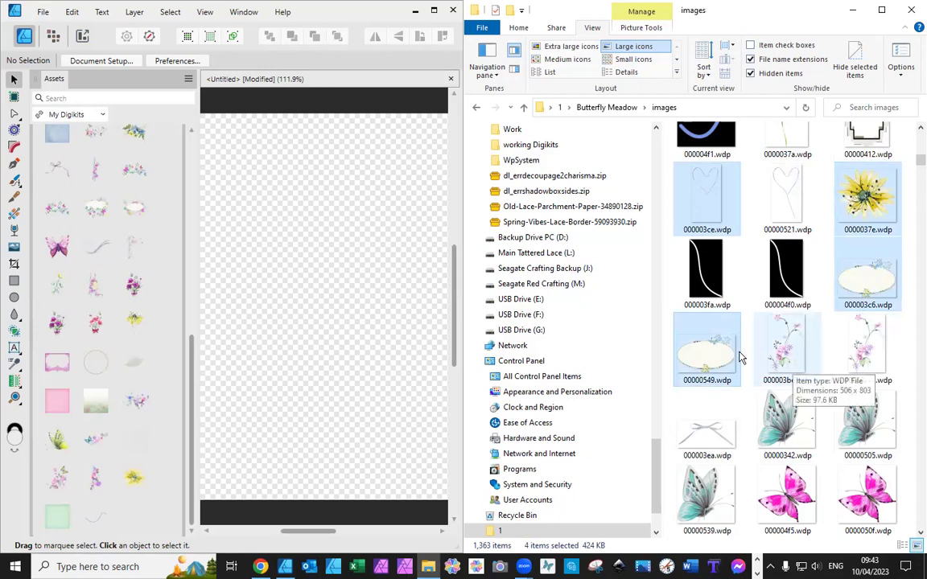
{"action": "left_click", "coordinate": [792, 367], "text": "ctrl"}
{"action": "left_click", "coordinate": [708, 346], "text": "ctrl"}
{"action": "left_click", "coordinate": [784, 426], "text": "ctrl"}
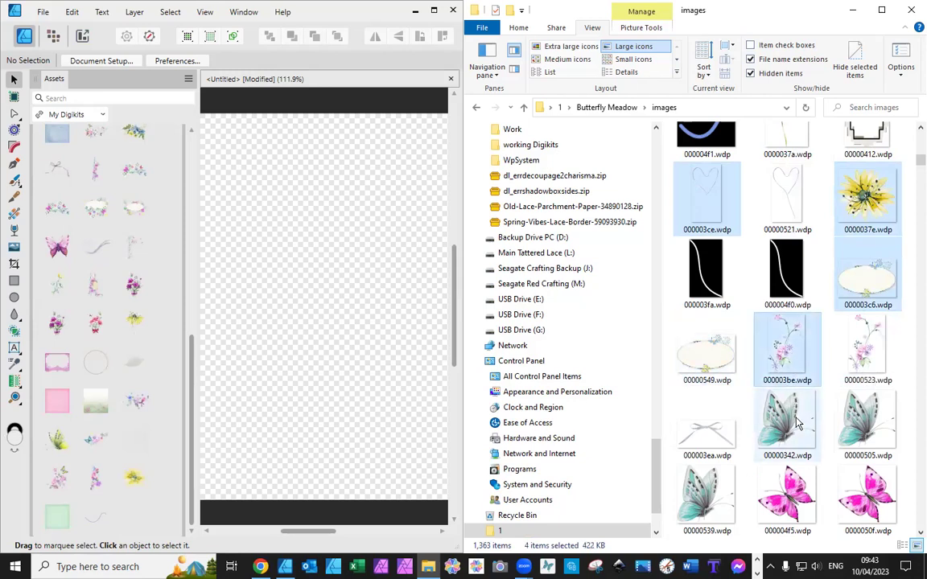
{"action": "left_click", "coordinate": [703, 442], "text": "ctrl"}
{"action": "left_click", "coordinate": [809, 499], "text": "ctrl"}
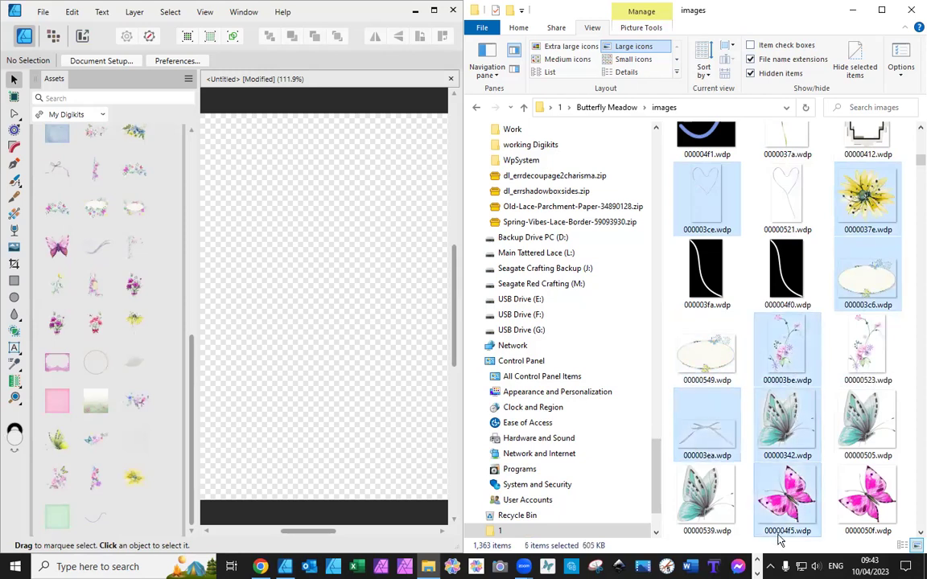
Step: Extend the file selection with 0000035e.wdp, 000003ae.wdp, 000003b6.wdp, 0000039a.wdp, 0000034e.wdp, 0000034a.wdp and 000003de.wdp
{"action": "scroll", "coordinate": [746, 314], "scroll_direction": "down", "scroll_amount": 4}
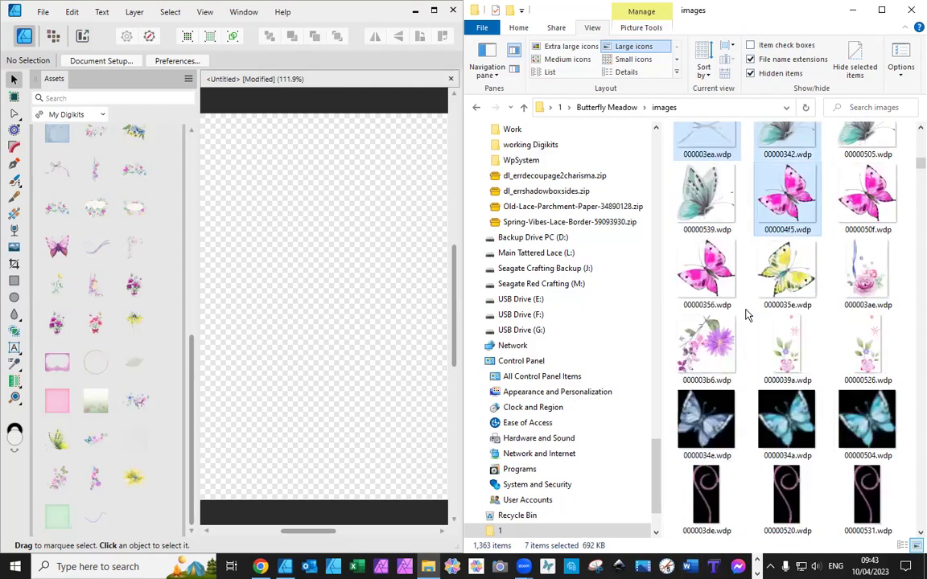
{"action": "left_click", "coordinate": [788, 269], "text": "ctrl"}
{"action": "left_click", "coordinate": [867, 274], "text": "ctrl"}
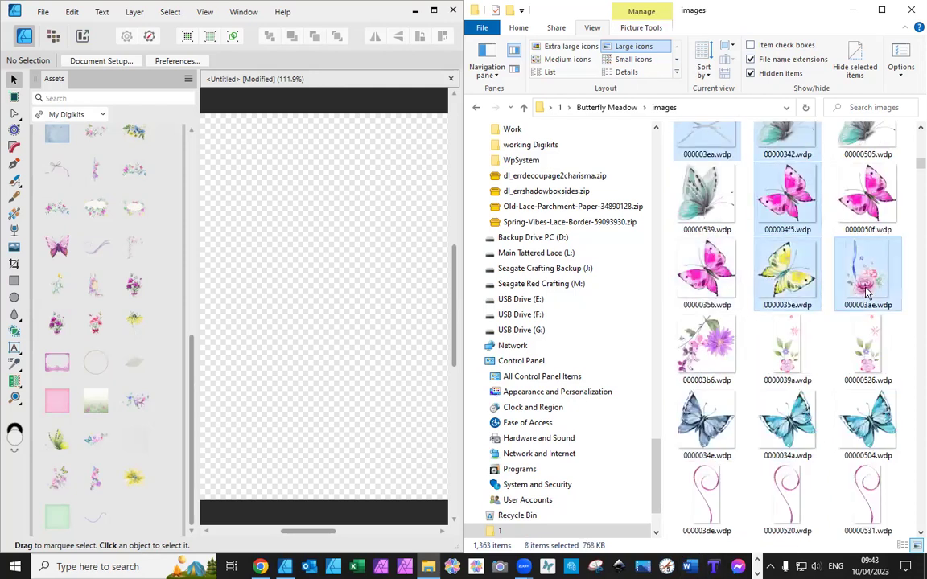
{"action": "left_click", "coordinate": [710, 360], "text": "ctrl"}
{"action": "left_click", "coordinate": [718, 430], "text": "ctrl"}
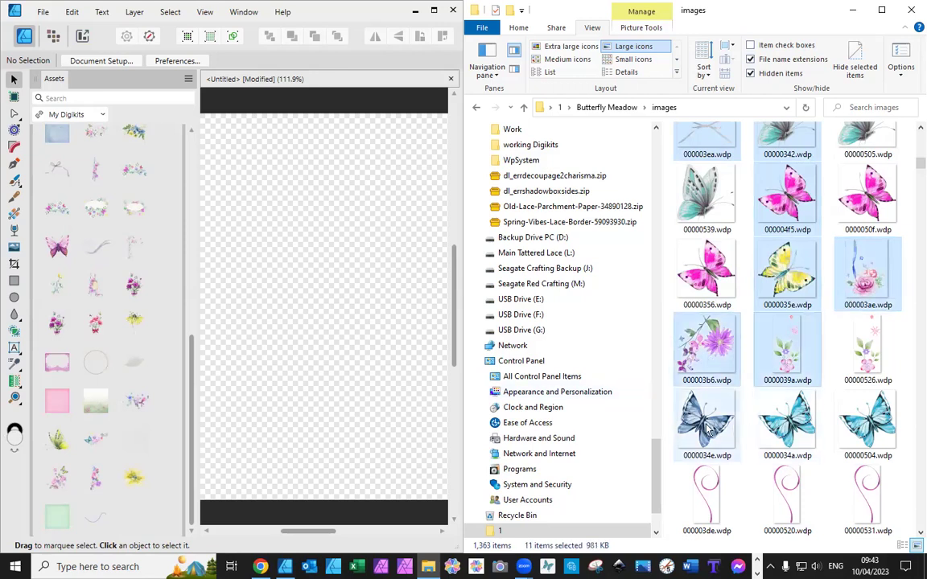
{"action": "left_click", "coordinate": [779, 426], "text": "ctrl"}
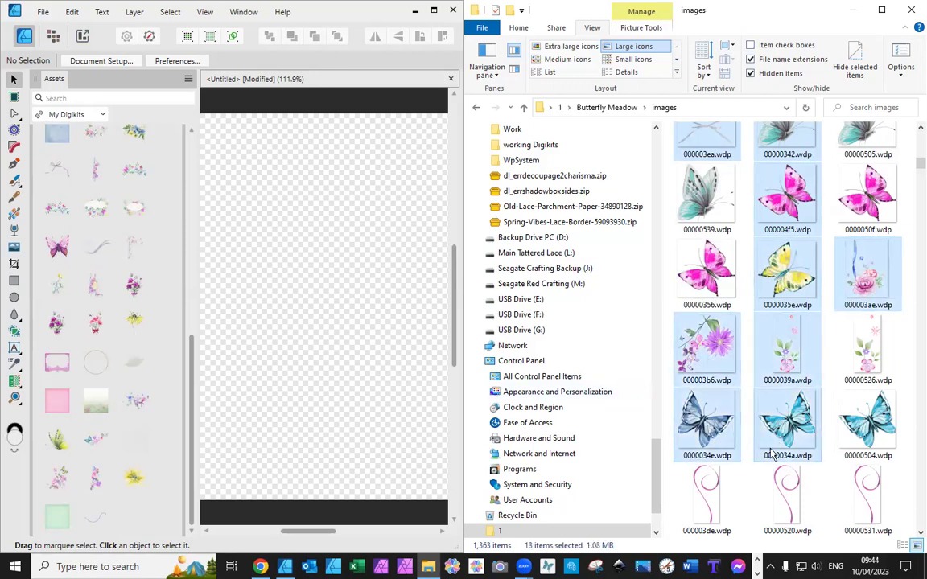
{"action": "left_click", "coordinate": [708, 490], "text": "ctrl"}
Step: Place the fourteen selected images in the document and add them all to the Butterfly Meadow assets
{"action": "left_click_drag", "start_coordinate": [697, 466], "coordinate": [176, 267]}
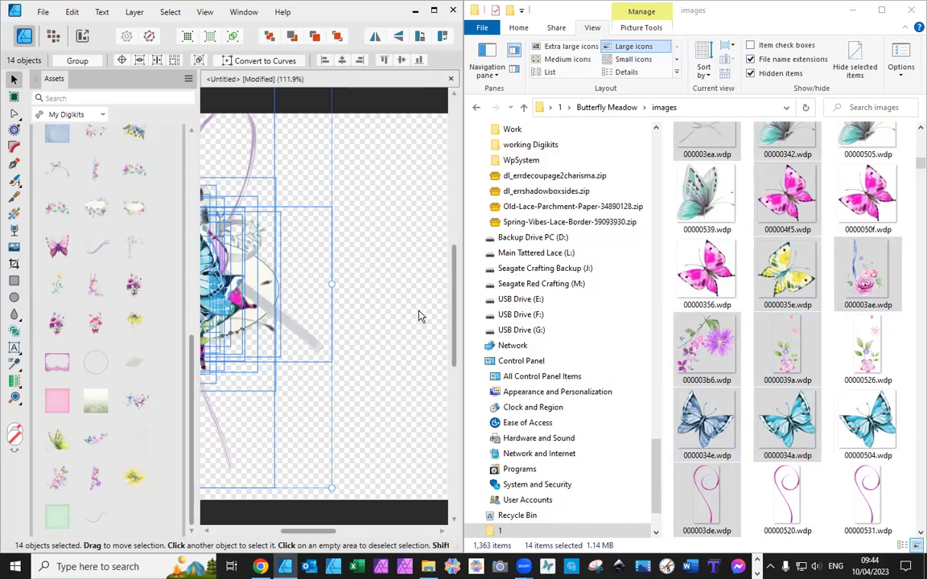
{"action": "key", "text": "ctrl+z"}
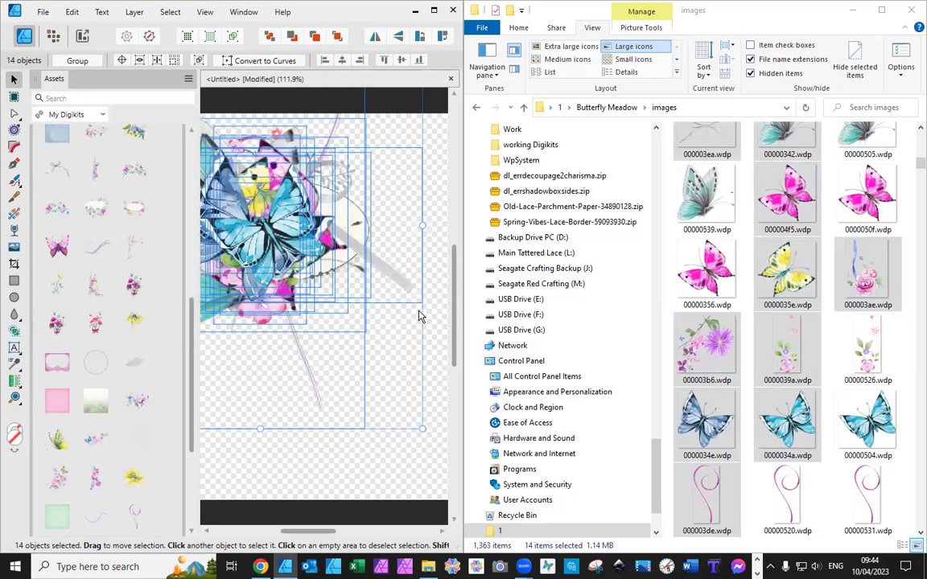
Step: Clear the canvas and move the newly added plain pink and green meadow papers up among the other Butterfly Meadow papers
{"action": "key", "text": "Delete"}
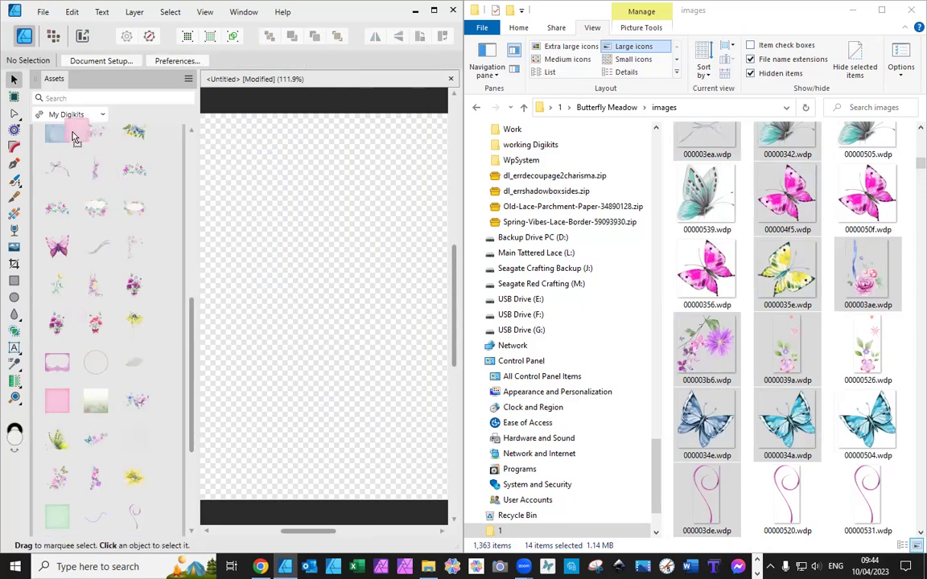
{"action": "scroll", "coordinate": [80, 241], "scroll_direction": "up", "scroll_amount": 10}
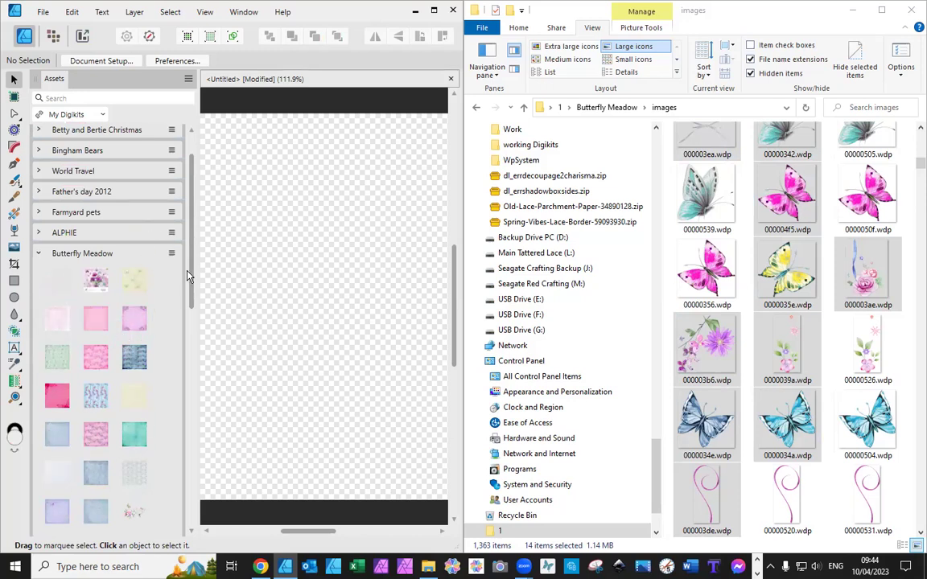
{"action": "left_click_drag", "start_coordinate": [188, 276], "coordinate": [190, 404]}
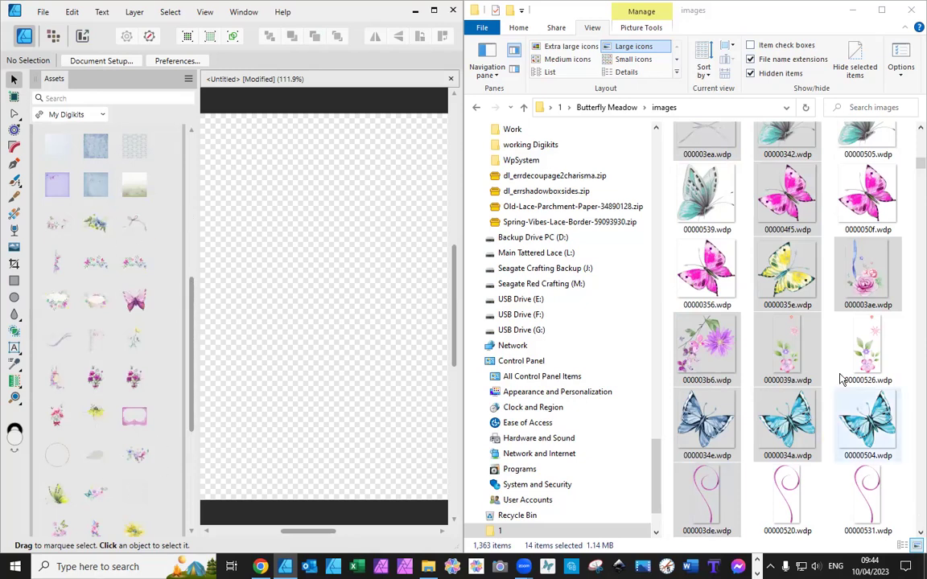
Step: Select 0000039e.wdp, 00000352.wdp, 0000035a.wdp, 0000033b.wdp and 00000396.wdp in the images folder and place them in the document
{"action": "scroll", "coordinate": [808, 354], "scroll_direction": "down", "scroll_amount": 3}
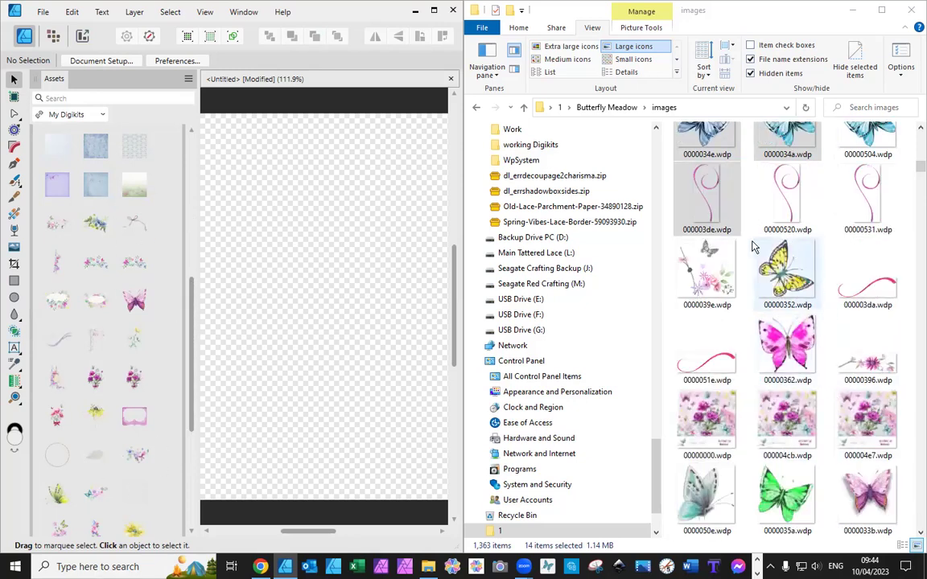
{"action": "left_click", "coordinate": [728, 270]}
{"action": "left_click", "coordinate": [789, 281], "text": "ctrl"}
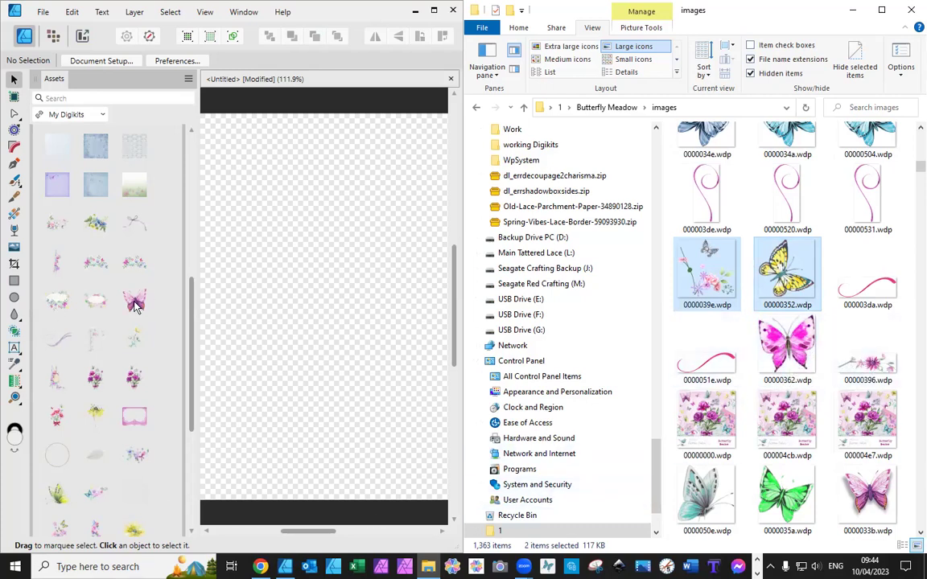
{"action": "scroll", "coordinate": [111, 393], "scroll_direction": "down", "scroll_amount": 5}
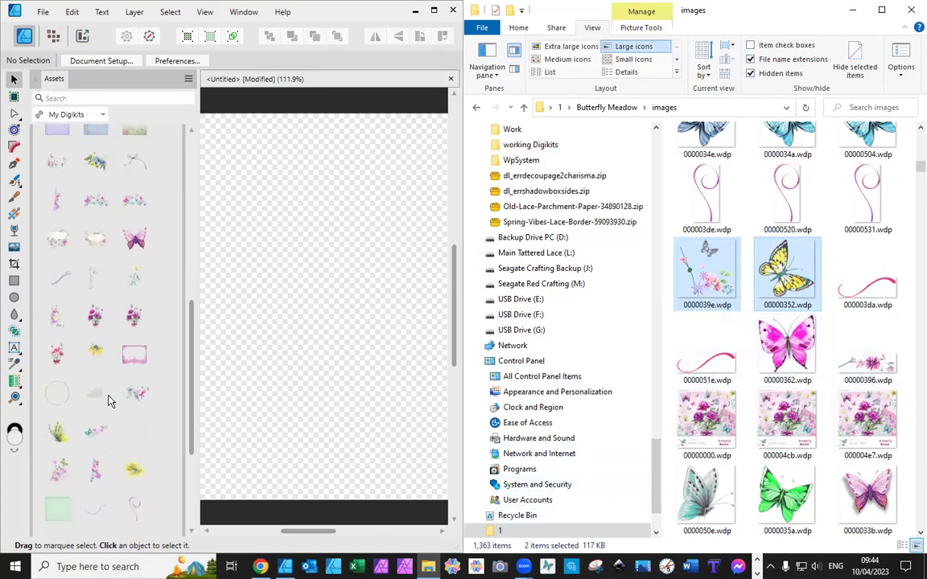
{"action": "scroll", "coordinate": [110, 405], "scroll_direction": "down", "scroll_amount": 2}
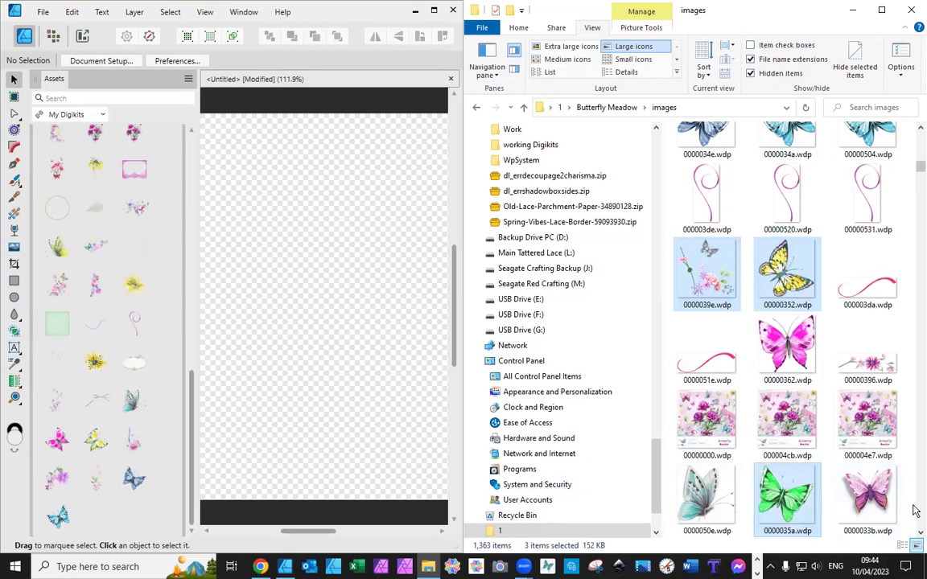
{"action": "left_click", "coordinate": [863, 505], "text": "ctrl"}
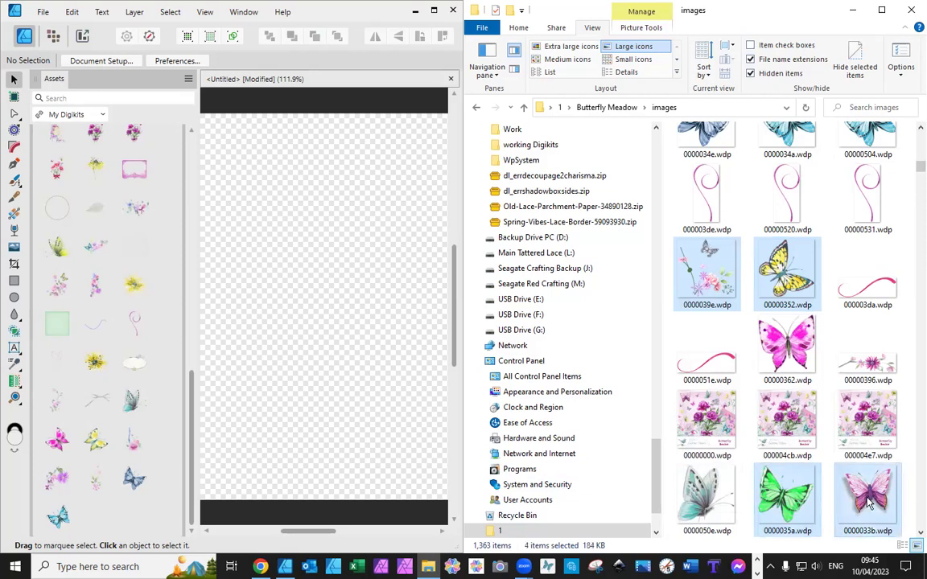
{"action": "left_click", "coordinate": [864, 378], "text": "ctrl"}
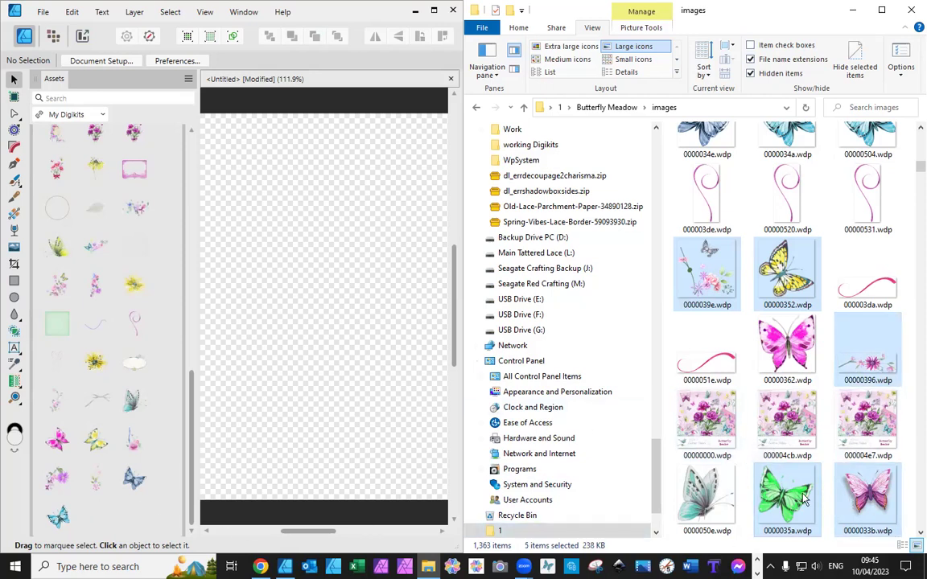
{"action": "left_click_drag", "start_coordinate": [305, 250], "coordinate": [307, 251]}
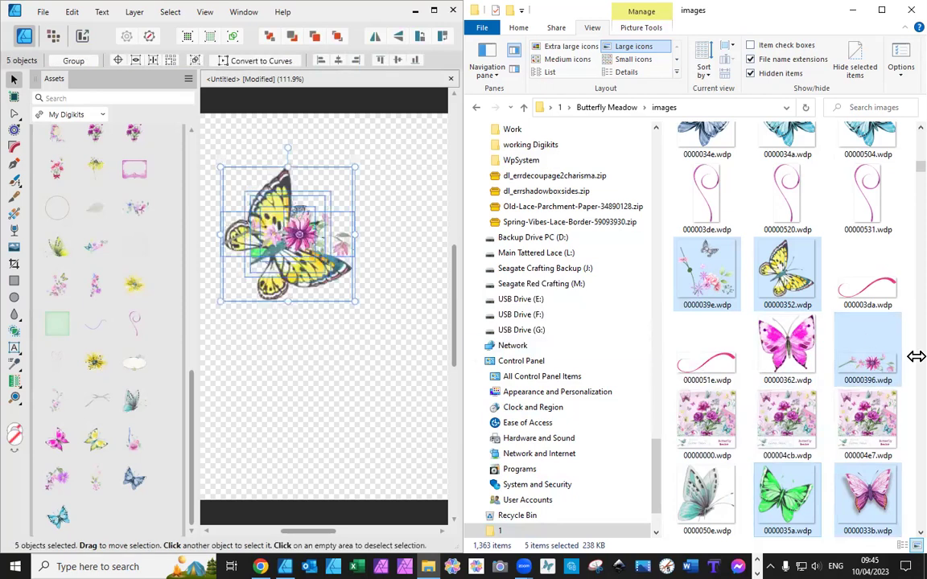
Step: Add the five placed butterfly and flower images to the Butterfly Meadow assets
{"action": "scroll", "coordinate": [901, 362], "scroll_direction": "down", "scroll_amount": 5}
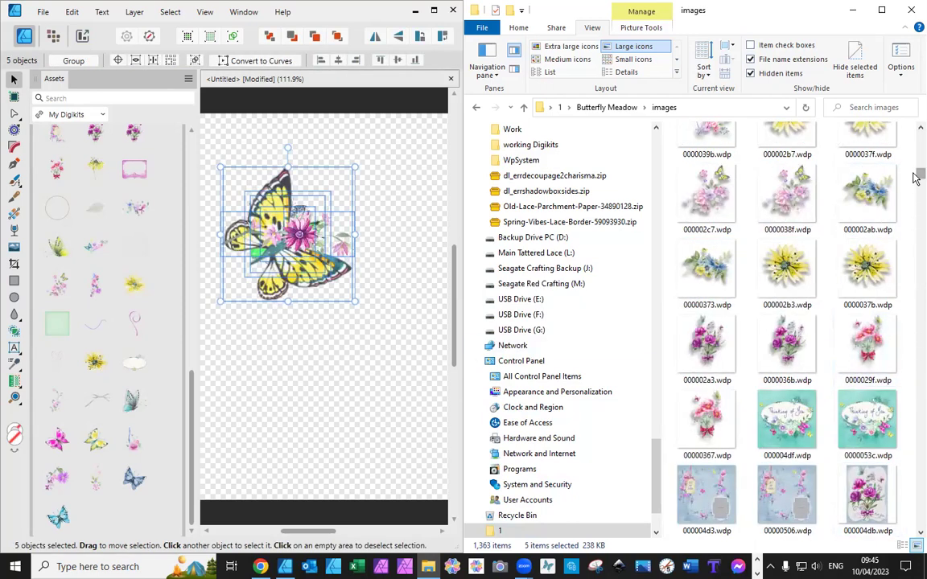
{"action": "scroll", "coordinate": [915, 177], "scroll_direction": "down", "scroll_amount": 1}
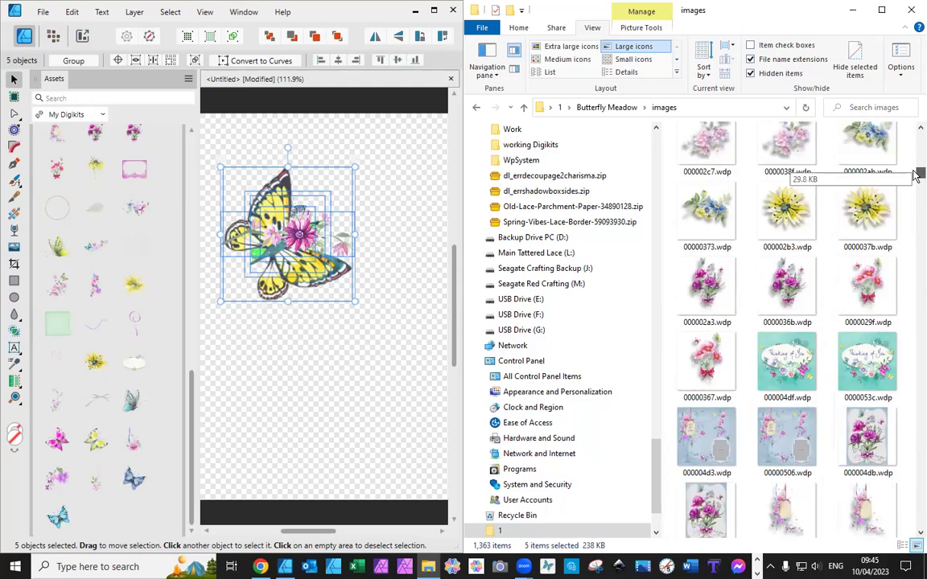
{"action": "scroll", "coordinate": [916, 177], "scroll_direction": "up", "scroll_amount": 2}
{"action": "scroll", "coordinate": [916, 177], "scroll_direction": "up", "scroll_amount": 5}
{"action": "scroll", "coordinate": [915, 177], "scroll_direction": "down", "scroll_amount": 2}
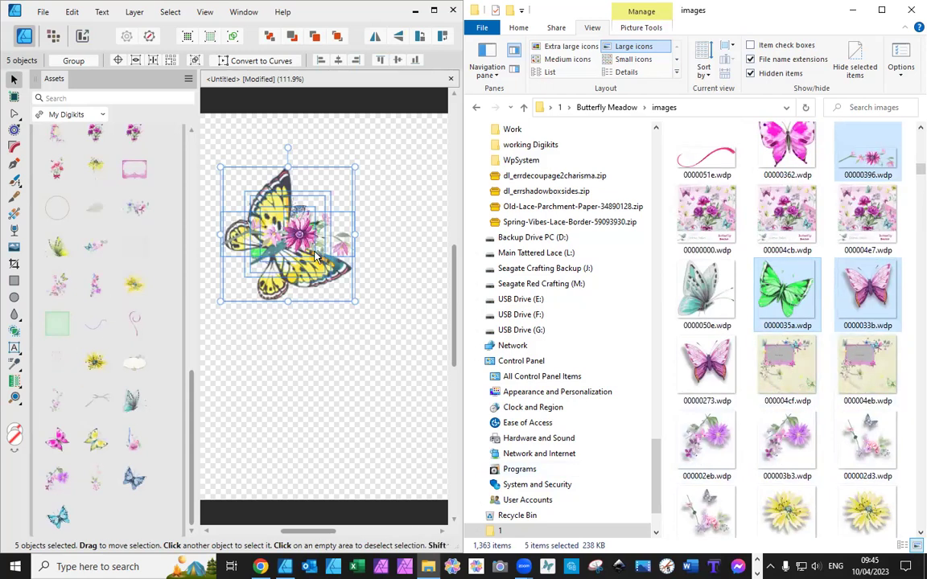
{"action": "left_click_drag", "start_coordinate": [313, 256], "coordinate": [110, 536]}
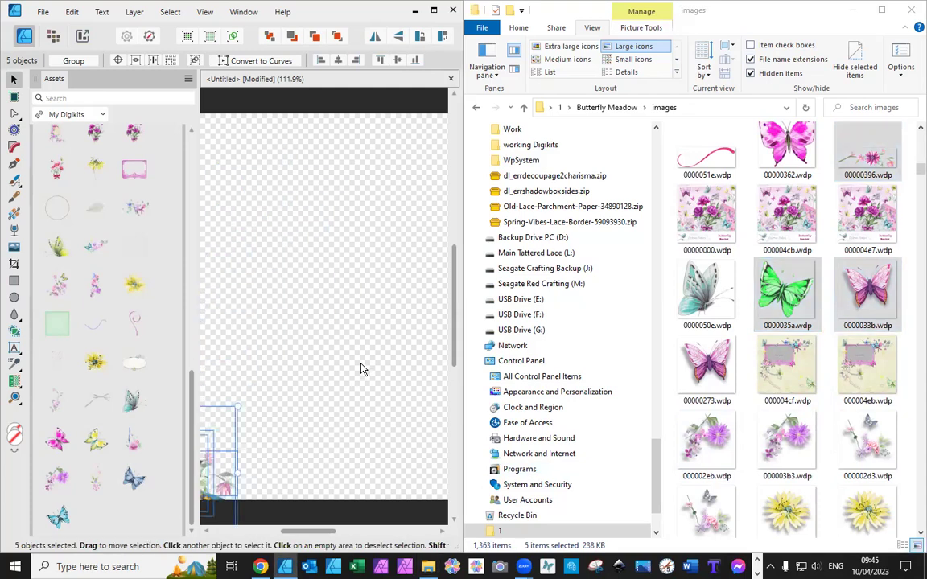
{"action": "key", "text": "ctrl+z"}
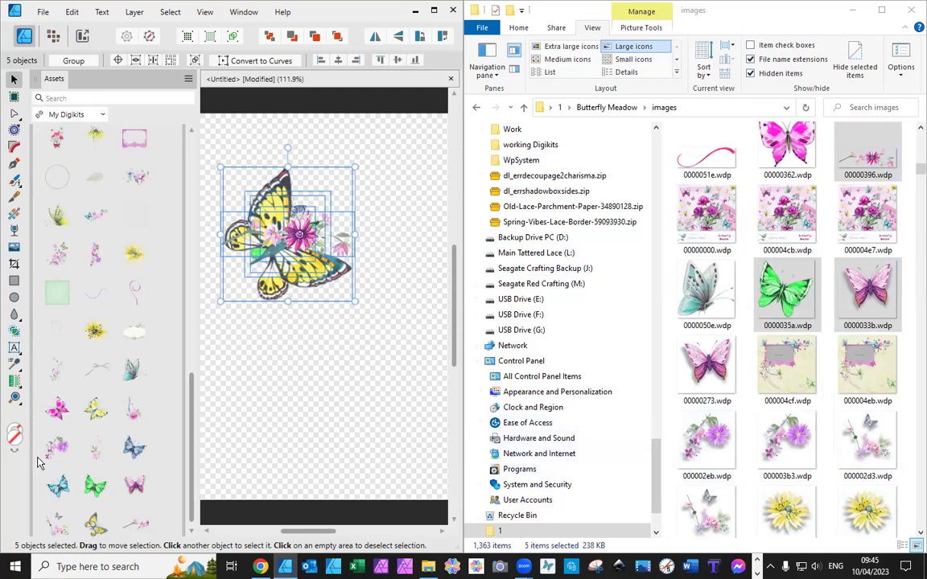
Step: Select 000002a3.wdp, 0000029f.wdp, 0000052b.wdp, 000002db.wdp, 00000527.wdp and 000003f6.wdp in the images folder
{"action": "scroll", "coordinate": [787, 342], "scroll_direction": "down", "scroll_amount": 3}
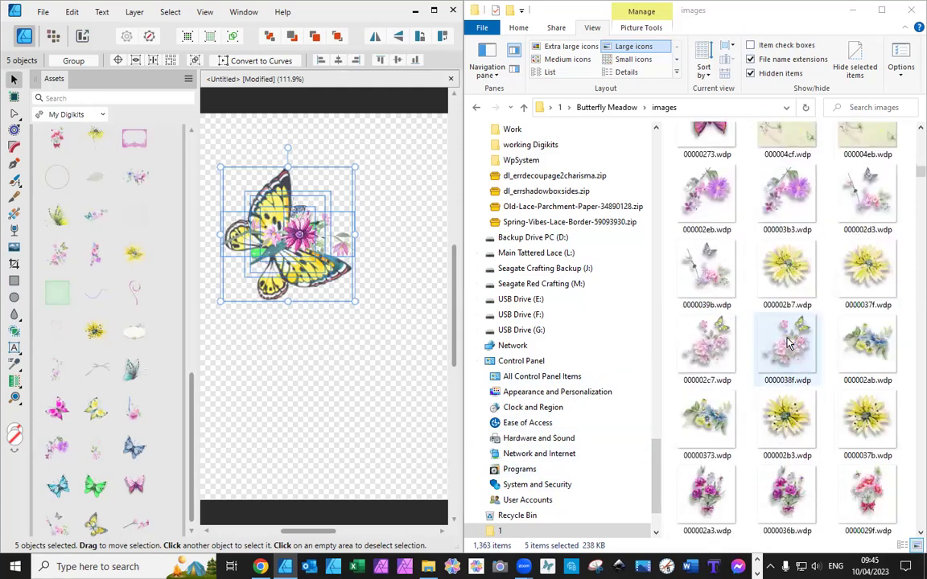
{"action": "scroll", "coordinate": [788, 342], "scroll_direction": "down", "scroll_amount": 4}
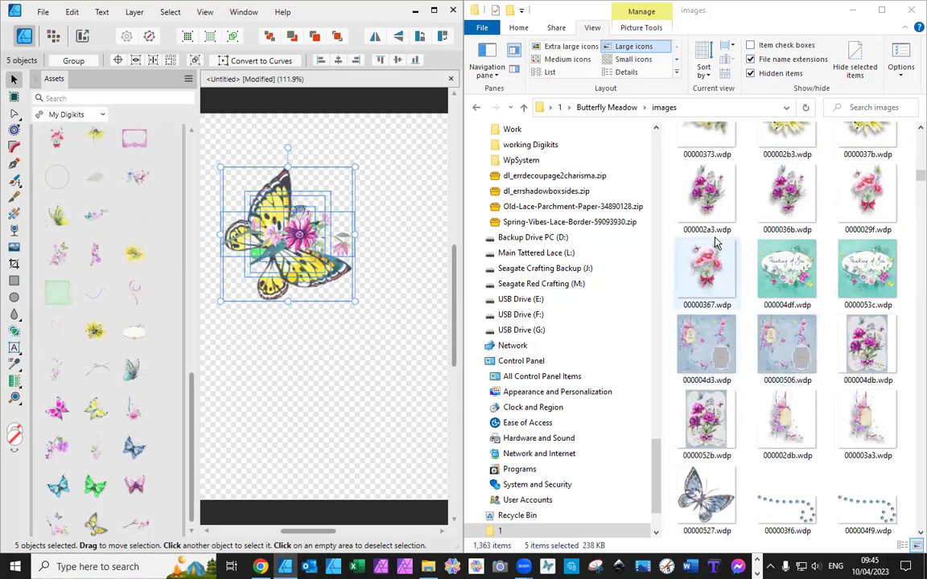
{"action": "left_click", "coordinate": [710, 199]}
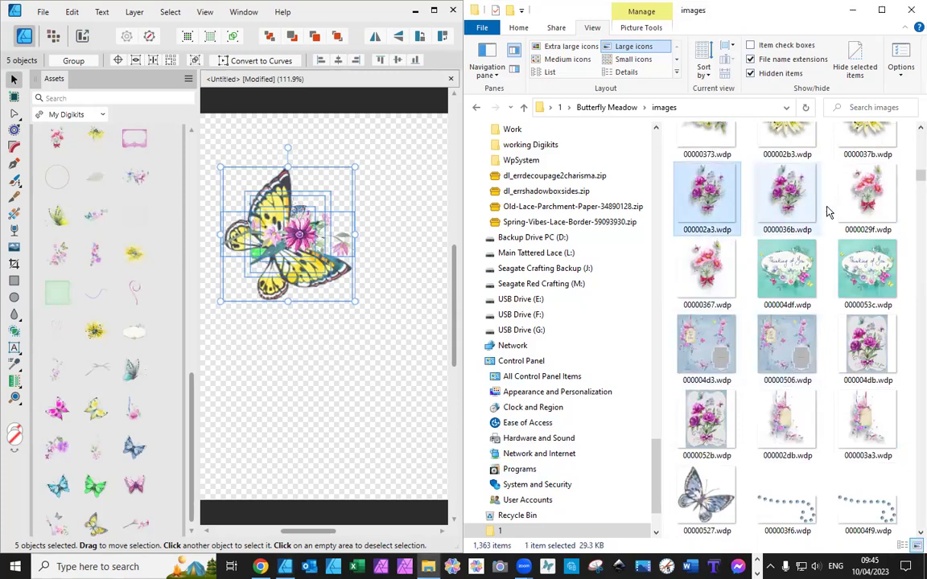
{"action": "left_click", "coordinate": [880, 207], "text": "ctrl"}
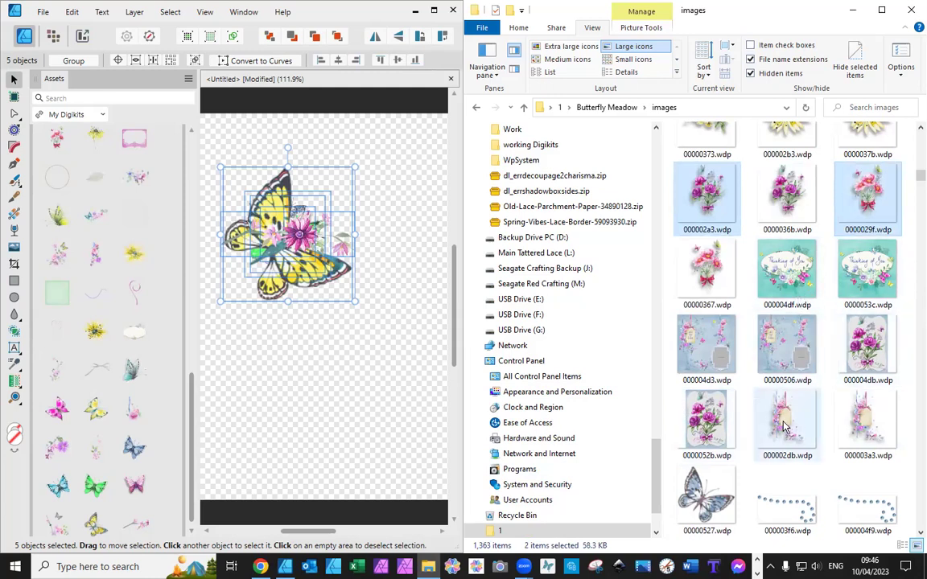
{"action": "left_click", "coordinate": [702, 429], "text": "ctrl"}
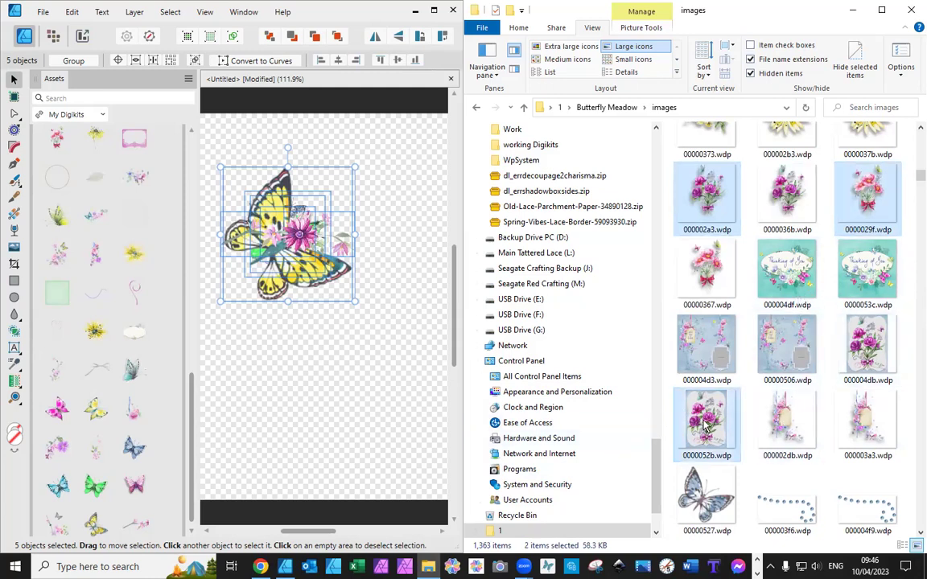
{"action": "left_click", "coordinate": [728, 492], "text": "ctrl"}
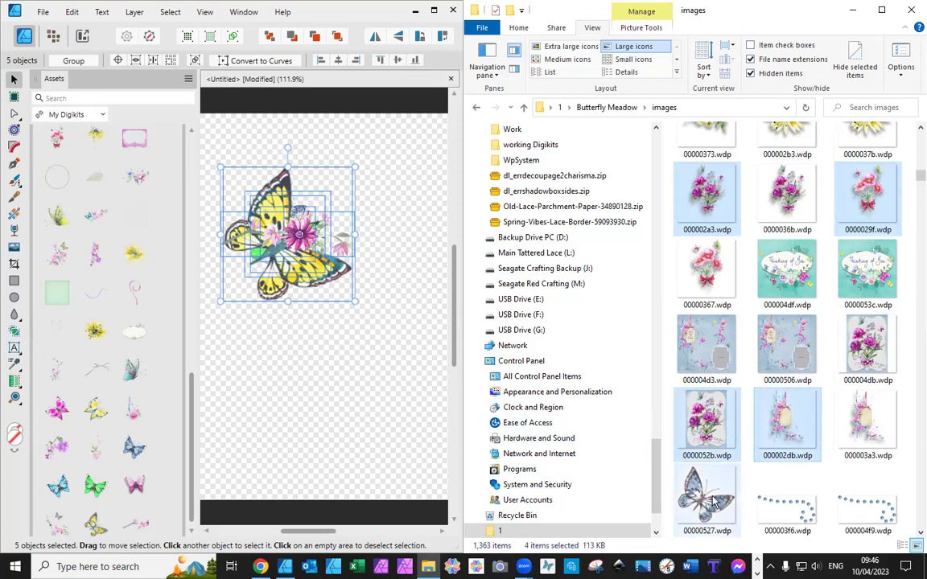
{"action": "left_click", "coordinate": [768, 505], "text": "ctrl"}
{"action": "left_click", "coordinate": [769, 510], "text": "ctrl"}
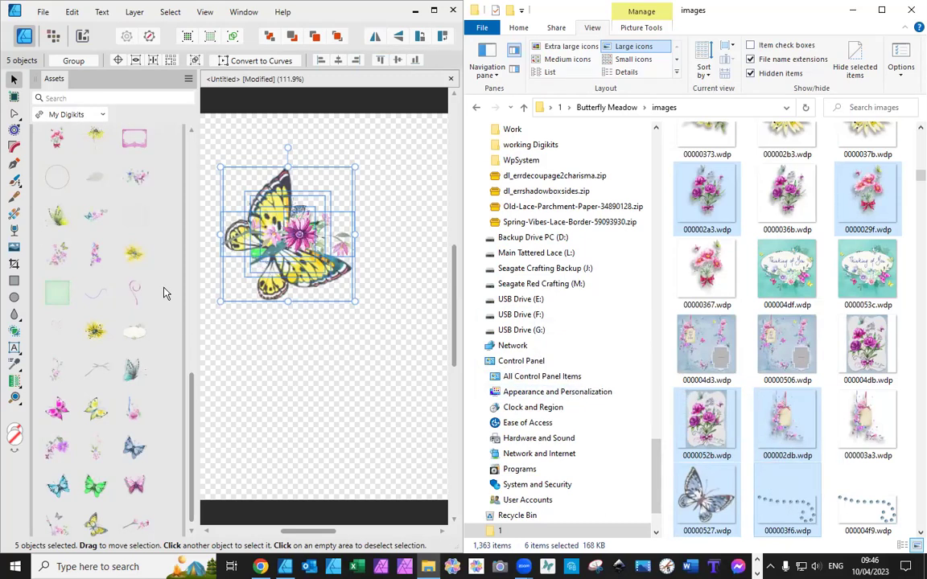
Step: Clear the five placed images from the canvas
{"action": "scroll", "coordinate": [150, 264], "scroll_direction": "down", "scroll_amount": 1}
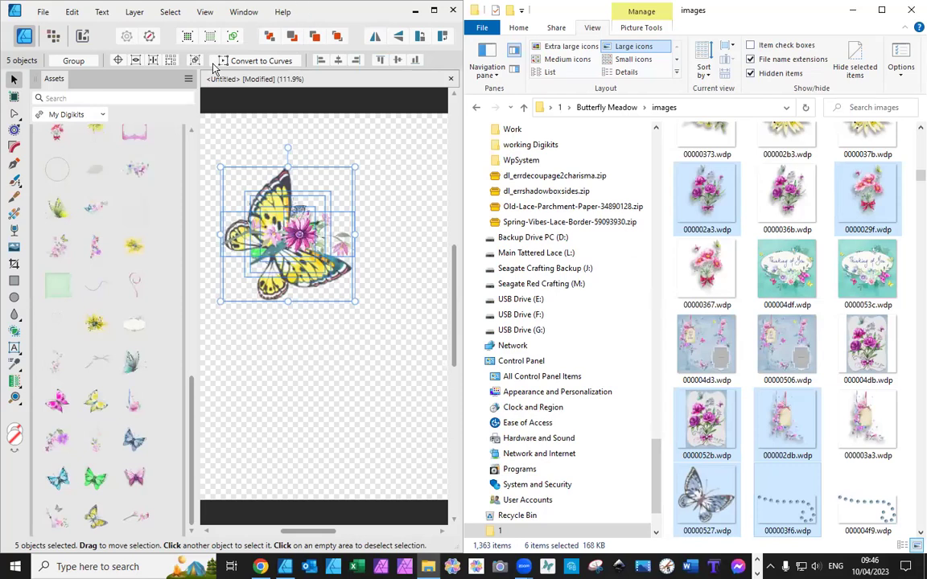
{"action": "left_click", "coordinate": [362, 13]}
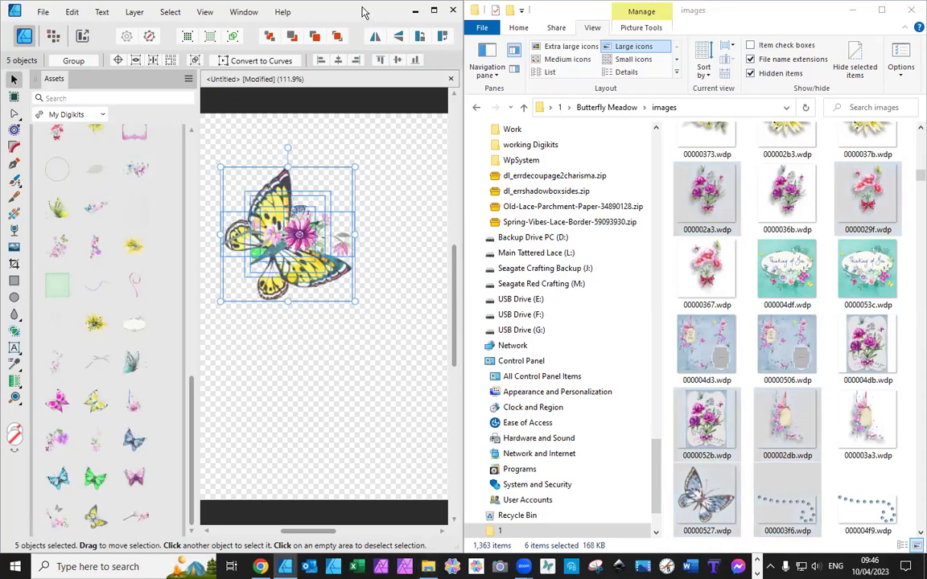
{"action": "key", "text": "Delete"}
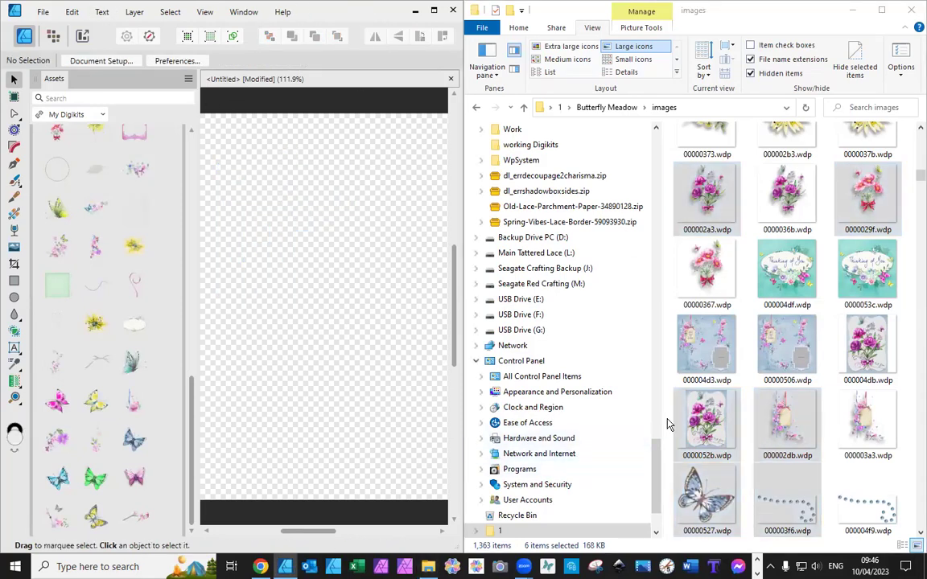
Step: Place the six selected files in the document to add them to the Butterfly Meadow assets, and remove them from the canvas
{"action": "left_click_drag", "start_coordinate": [708, 424], "coordinate": [199, 342]}
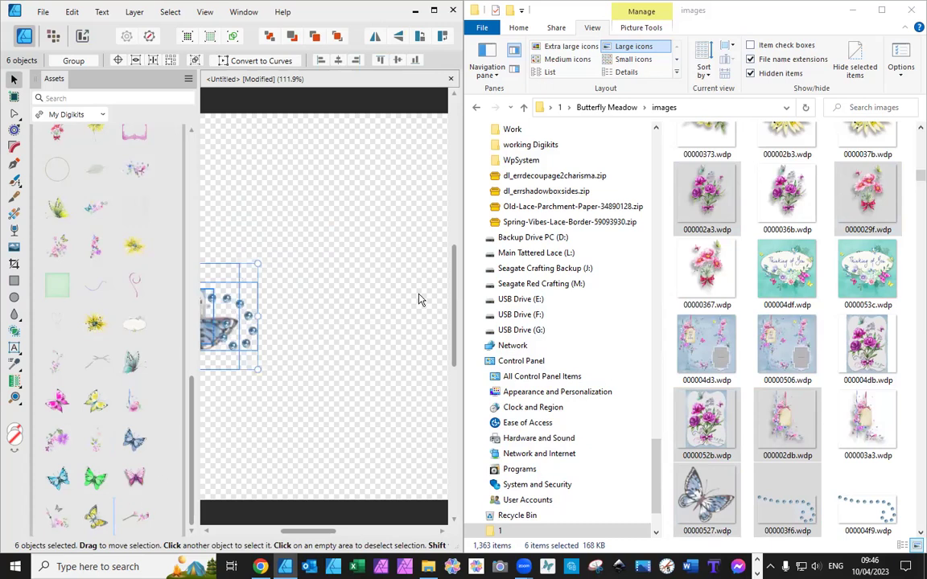
{"action": "key", "text": "ctrl+z"}
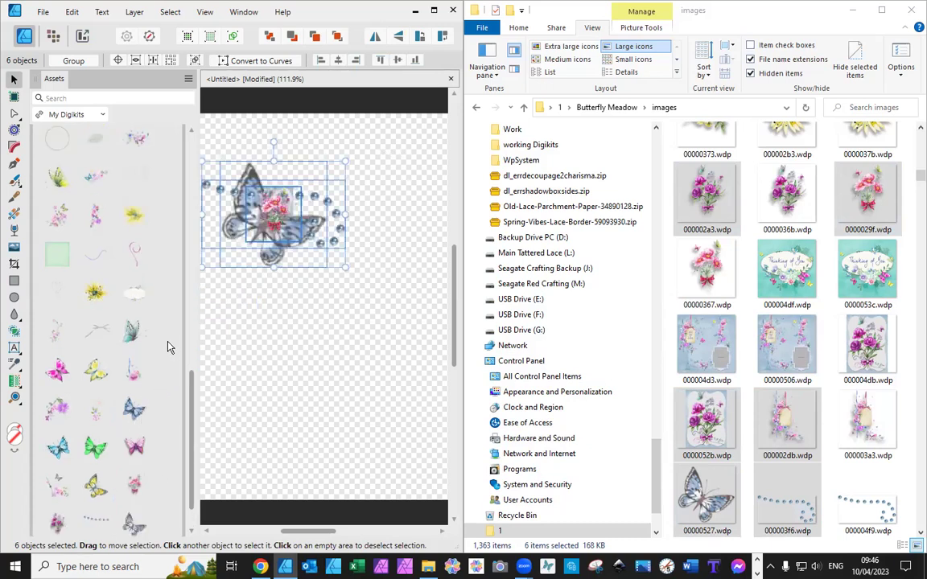
{"action": "key", "text": "Delete"}
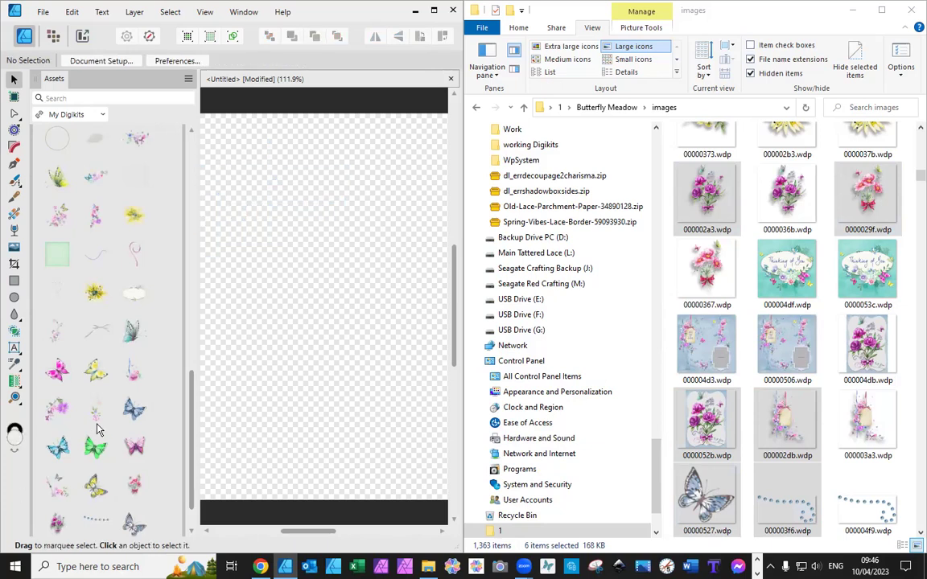
Step: Compare the remaining files in the images folder with the Butterfly Meadow assets to look for missing embellishments
{"action": "scroll", "coordinate": [140, 374], "scroll_direction": "down", "scroll_amount": 1}
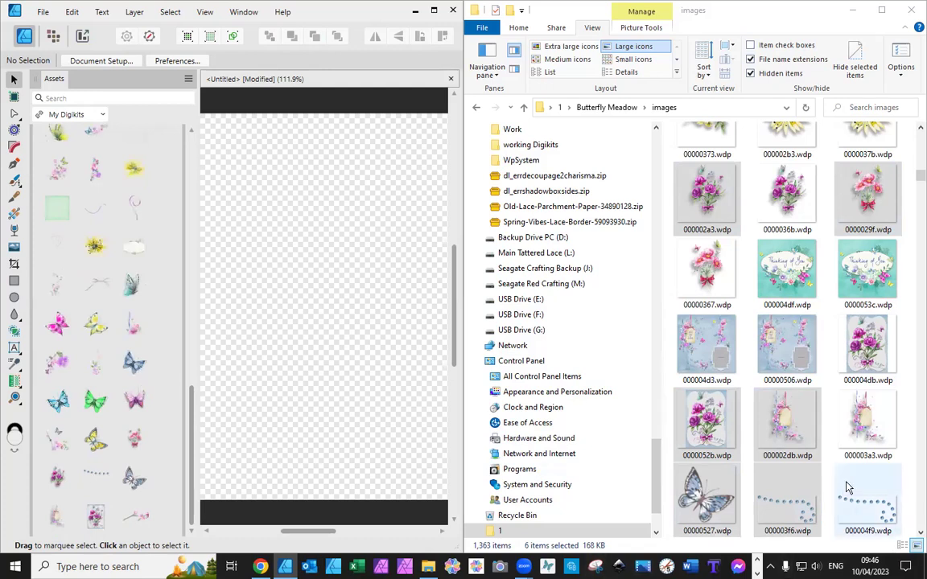
{"action": "scroll", "coordinate": [829, 450], "scroll_direction": "down", "scroll_amount": 5}
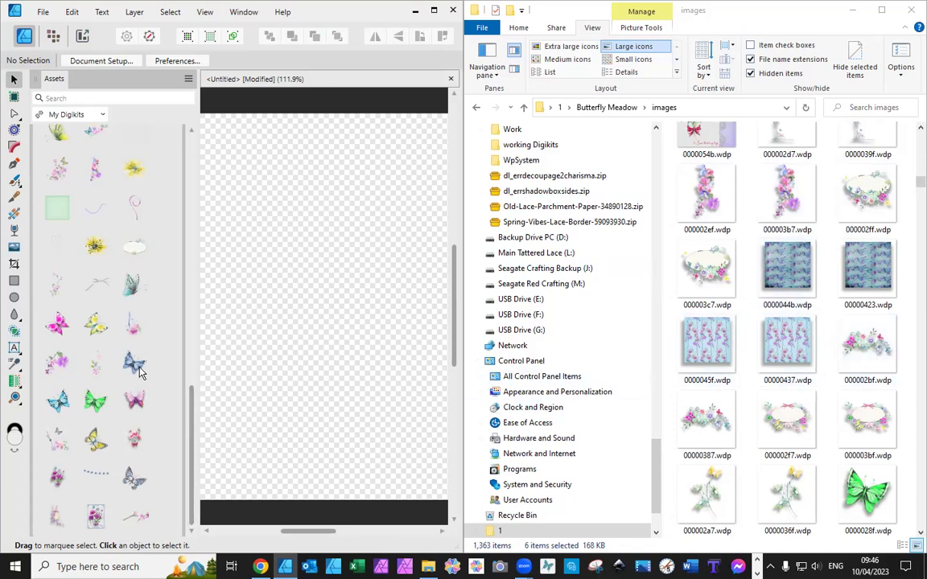
{"action": "scroll", "coordinate": [139, 370], "scroll_direction": "up", "scroll_amount": 2}
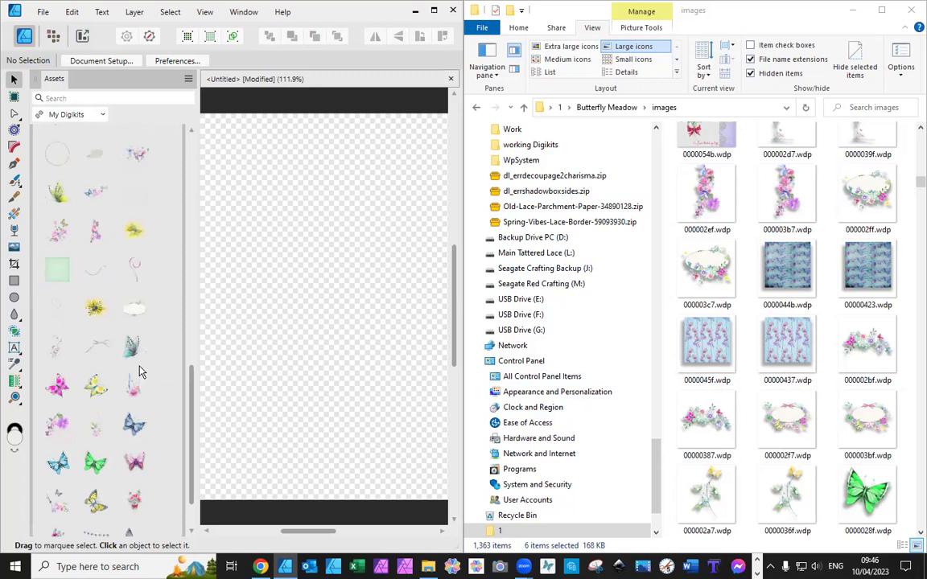
{"action": "scroll", "coordinate": [875, 451], "scroll_direction": "down", "scroll_amount": 5}
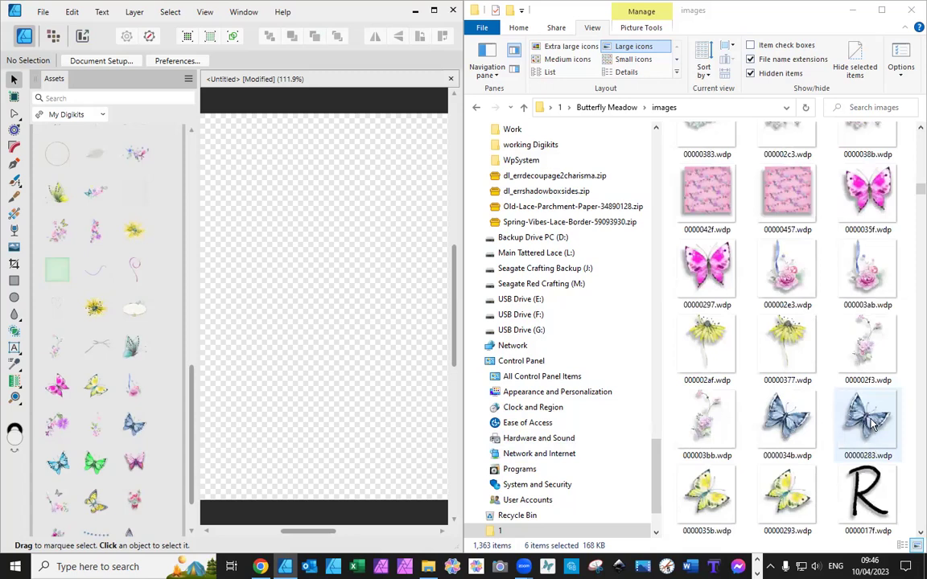
{"action": "scroll", "coordinate": [872, 426], "scroll_direction": "down", "scroll_amount": 4}
{"action": "scroll", "coordinate": [873, 425], "scroll_direction": "down", "scroll_amount": 4}
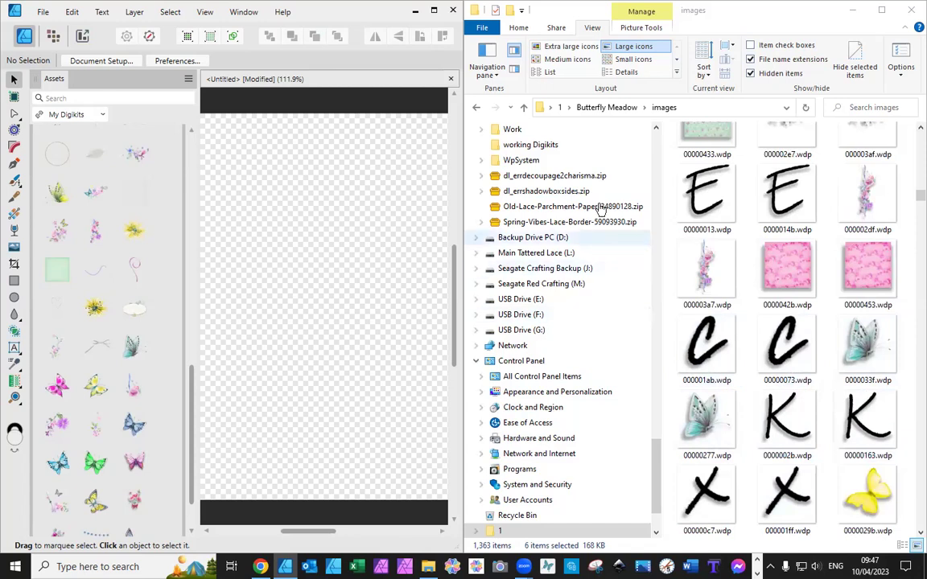
Step: Delete the Butterfly Meadow folder and Butterfly Meadow .zip from folder 1, and close the file window
{"action": "left_click", "coordinate": [524, 108]}
{"action": "left_click", "coordinate": [524, 108]}
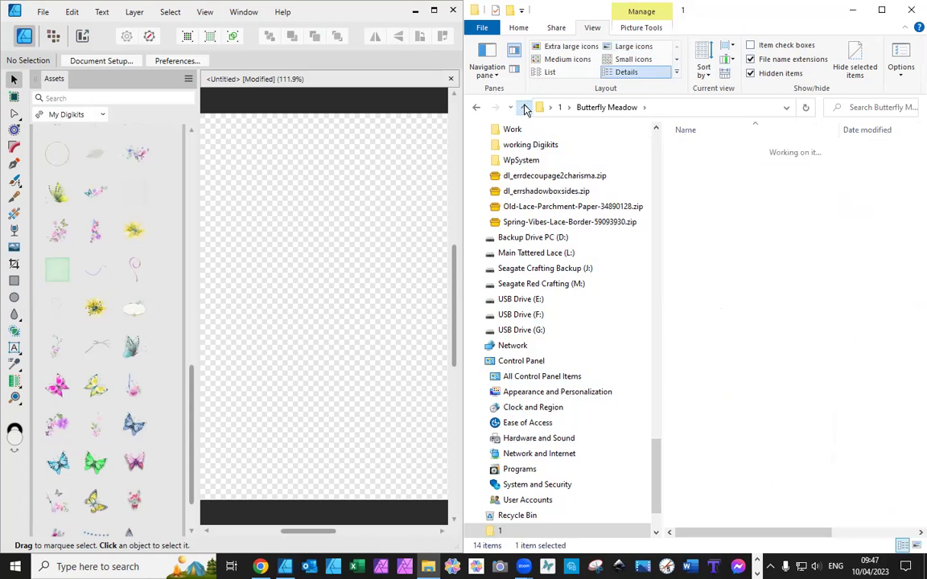
{"action": "left_click_drag", "start_coordinate": [725, 222], "coordinate": [712, 132]}
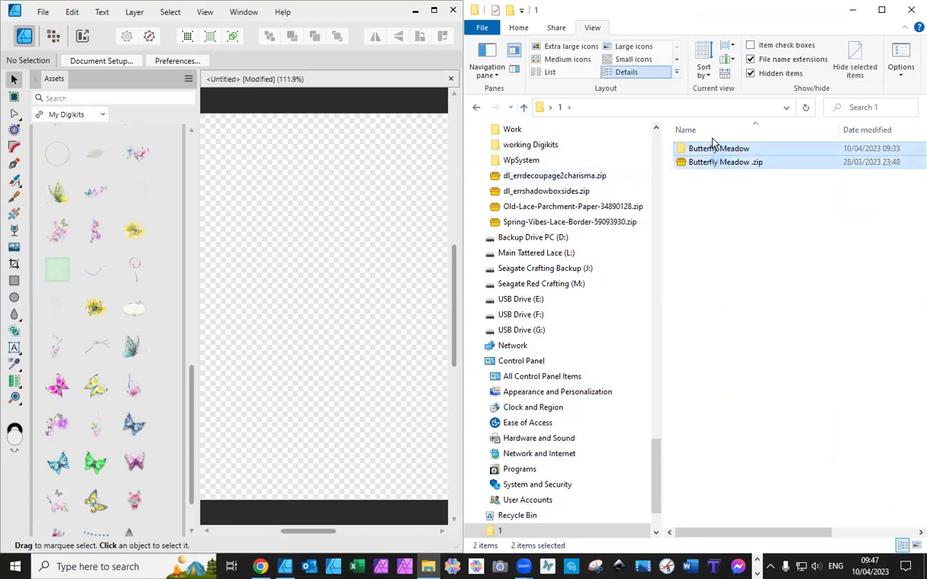
{"action": "key", "text": "Delete"}
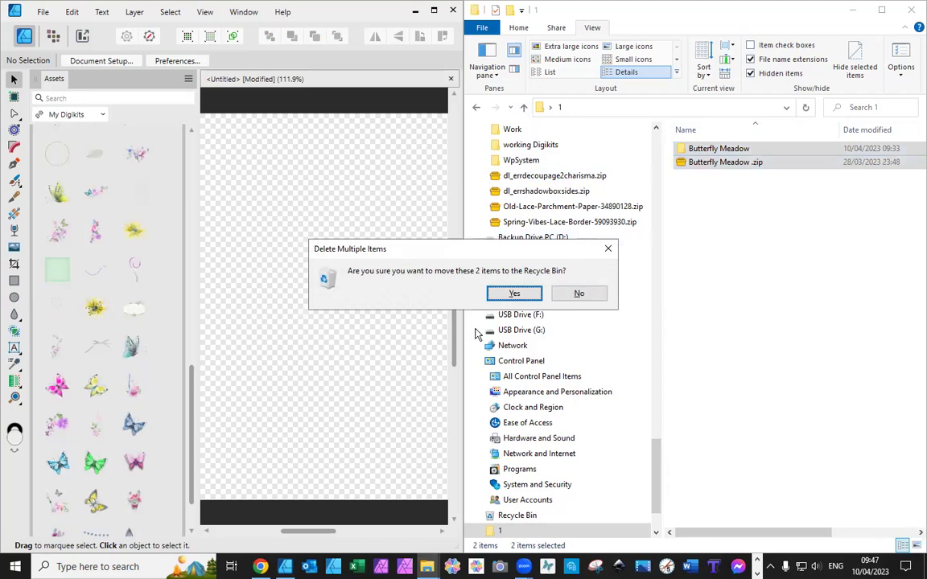
{"action": "left_click", "coordinate": [514, 295]}
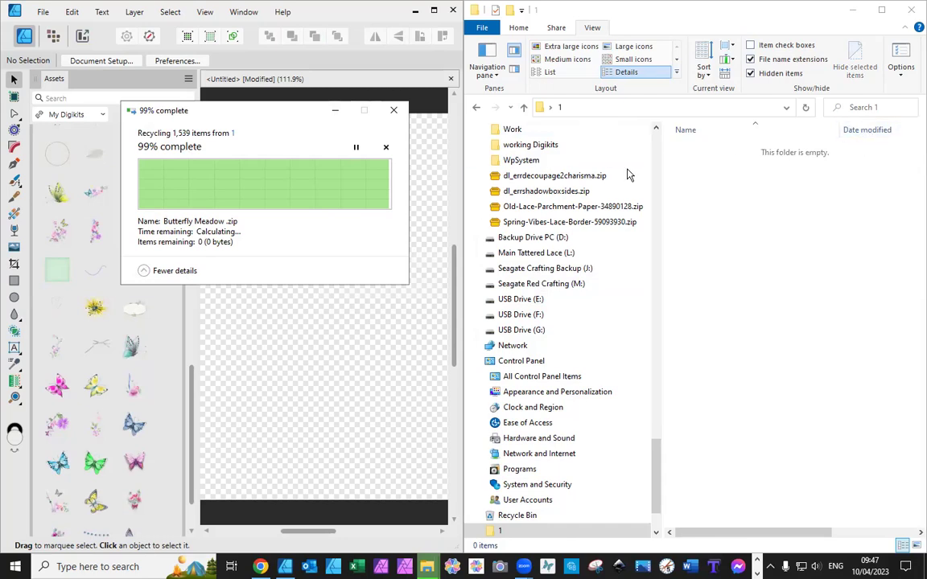
{"action": "left_click", "coordinate": [910, 12]}
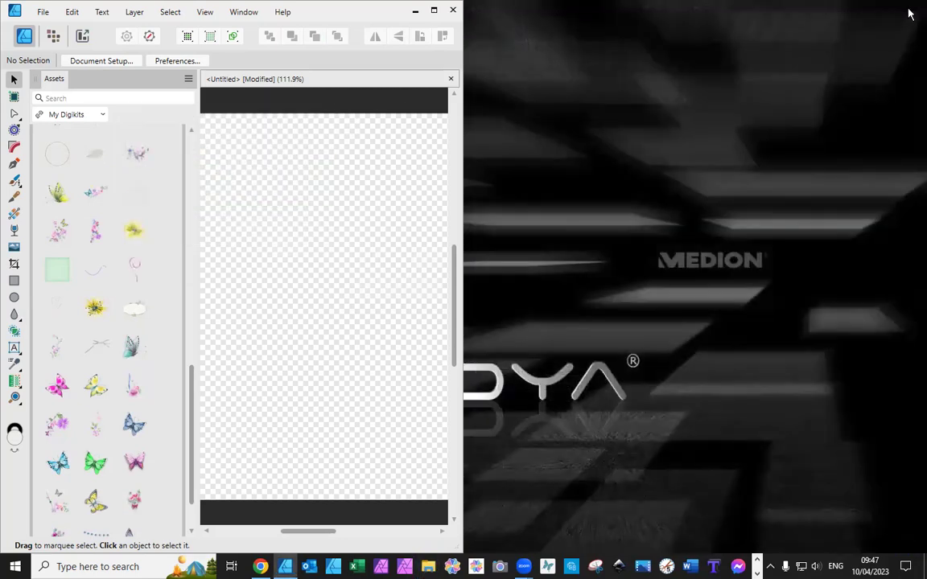
Step: Maximise the document window and move the plain green paper up among the other Butterfly Meadow papers
{"action": "left_click", "coordinate": [434, 10]}
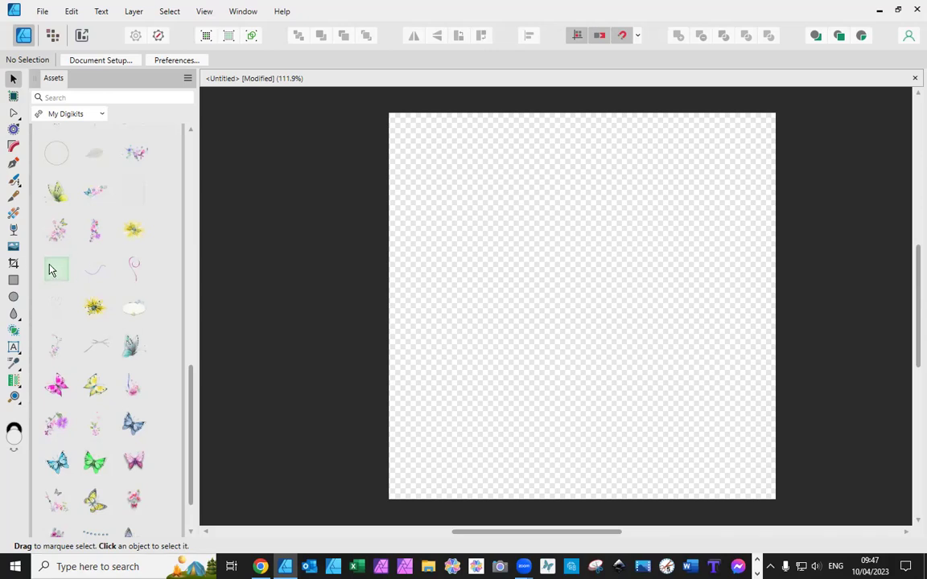
{"action": "left_click_drag", "start_coordinate": [56, 273], "coordinate": [79, 207]}
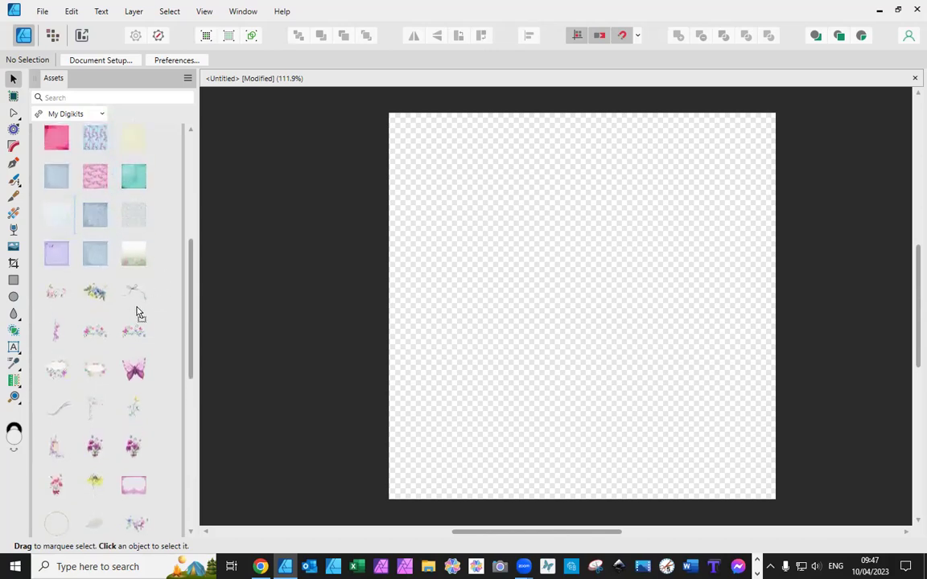
Step: Place the lilac Butterfly Meadow paper from the assets onto the canvas
{"action": "left_click_drag", "start_coordinate": [89, 250], "coordinate": [631, 292]}
{"action": "left_click_drag", "start_coordinate": [448, 403], "coordinate": [448, 403]}
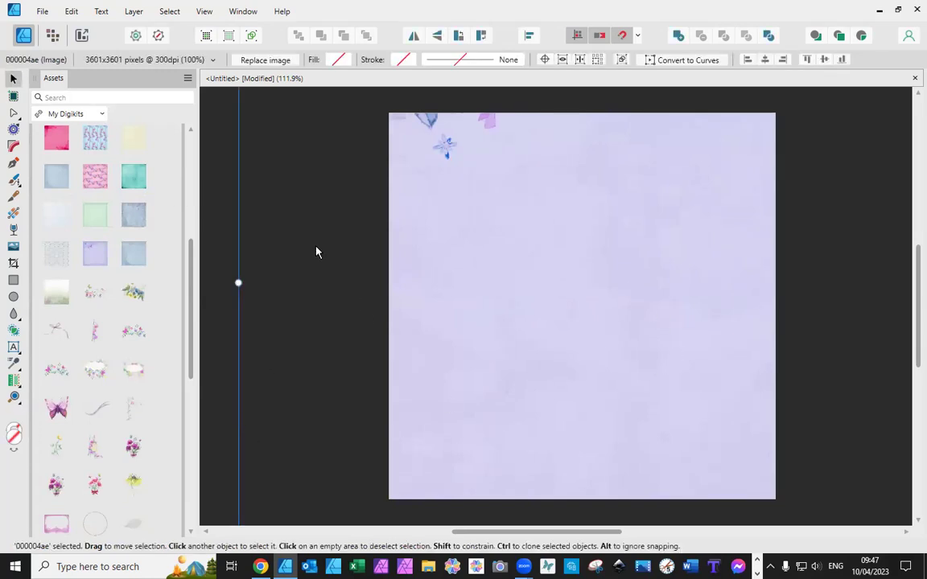
{"action": "scroll", "coordinate": [670, 276], "scroll_direction": "up", "scroll_amount": 5}
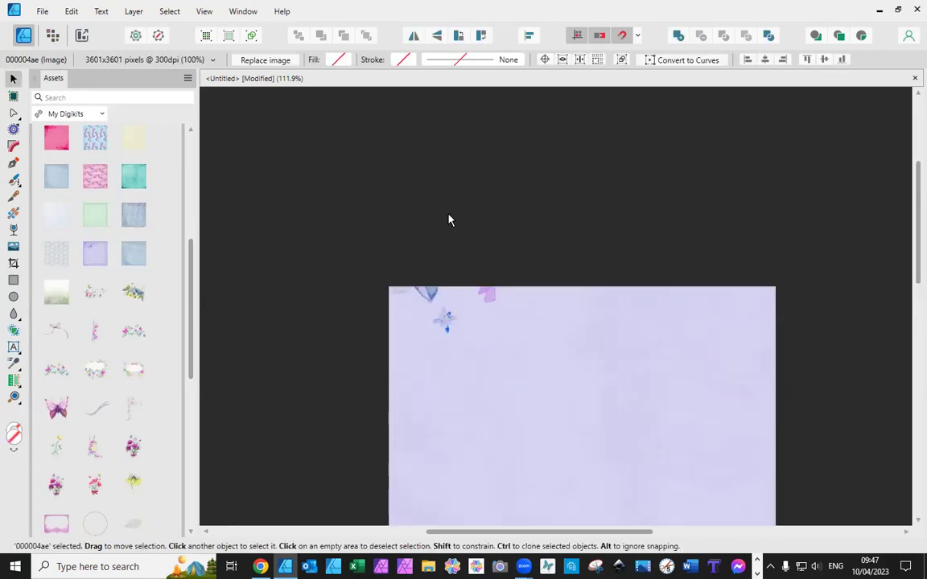
Step: Show the right studio so the layer and transform settings are available beside the document
{"action": "left_click", "coordinate": [211, 12]}
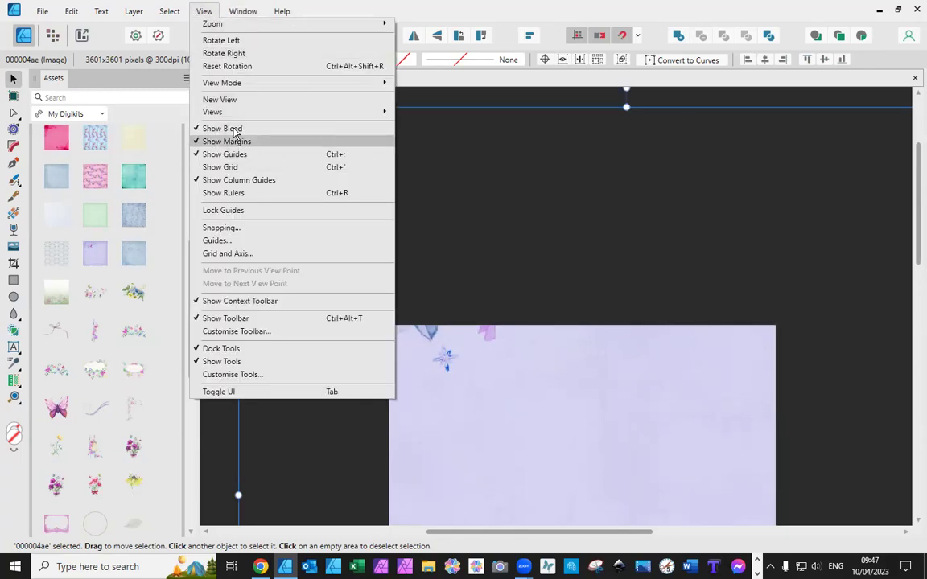
{"action": "mouse_move", "coordinate": [245, 14]}
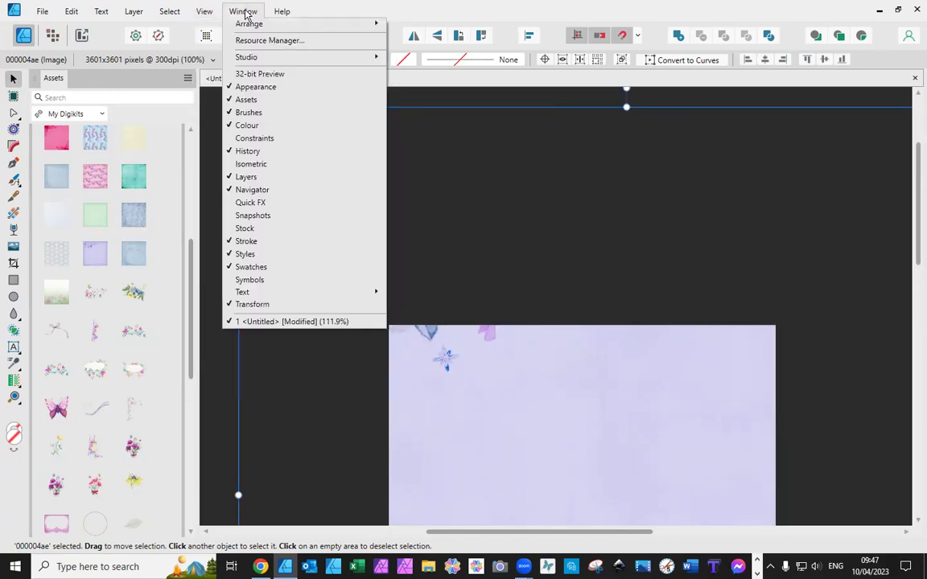
{"action": "mouse_move", "coordinate": [349, 58]}
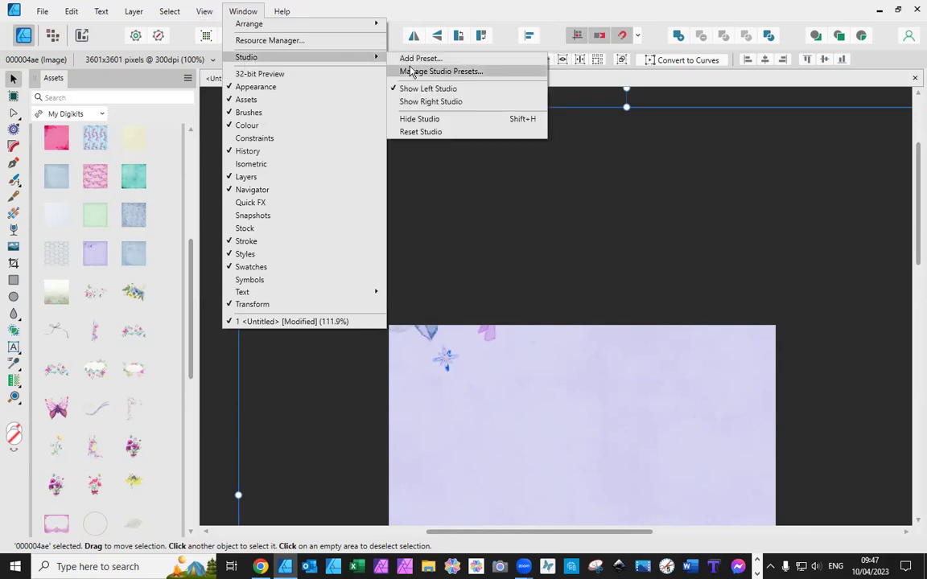
{"action": "left_click", "coordinate": [398, 102]}
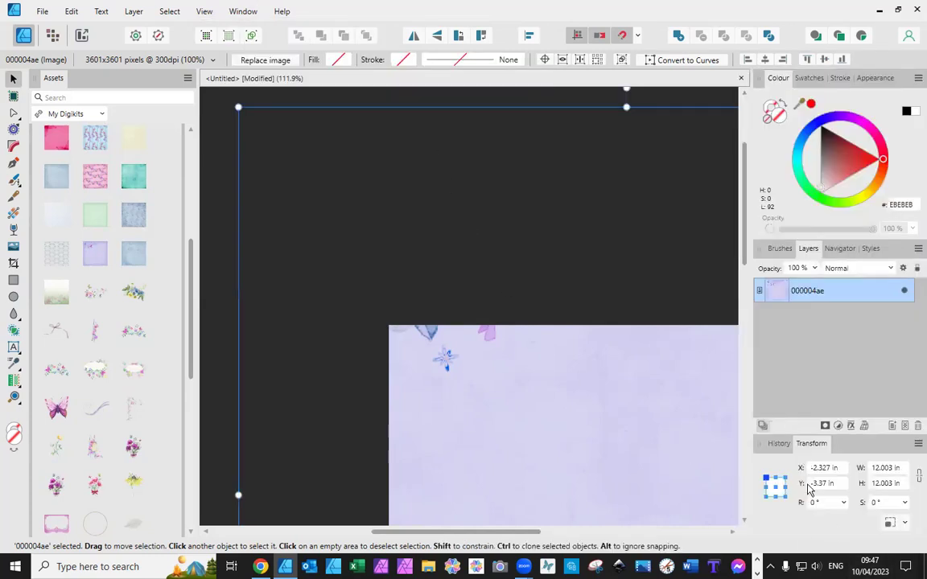
Step: Resize the lilac paper proportionally to 8 in wide and align its upper-left corner with the page corner at 0, 0
{"action": "left_click", "coordinate": [893, 470]}
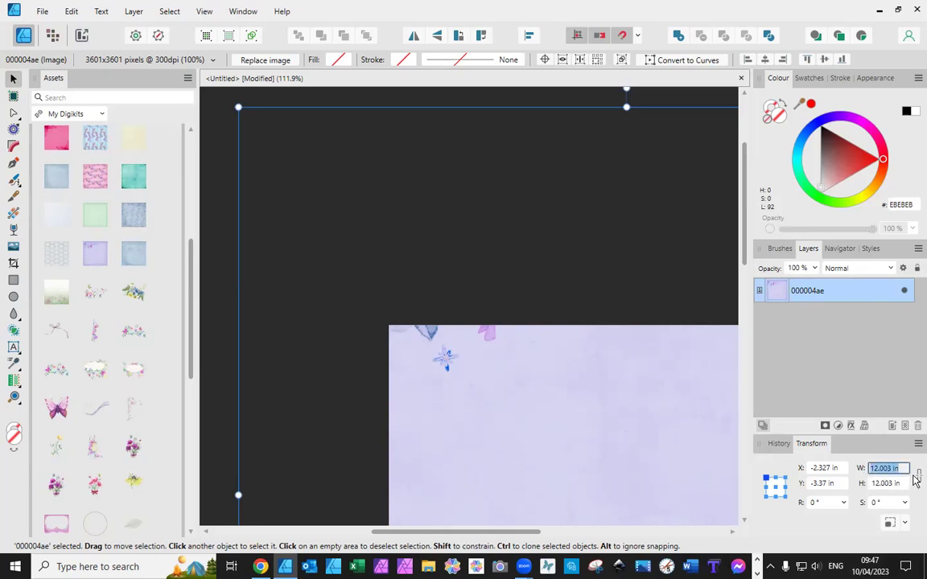
{"action": "type", "text": "8"}
{"action": "key", "text": "Return"}
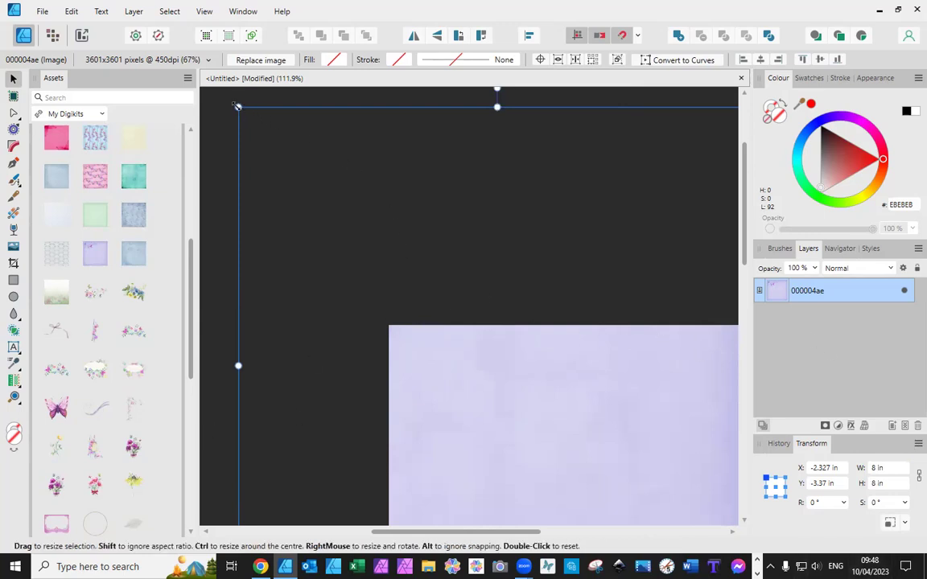
{"action": "left_click_drag", "start_coordinate": [363, 247], "coordinate": [517, 459]}
Step: Shrink the lilac paper from its lower-right corner to 6 × 6 in so it matches the page
{"action": "scroll", "coordinate": [670, 502], "scroll_direction": "down", "scroll_amount": 6}
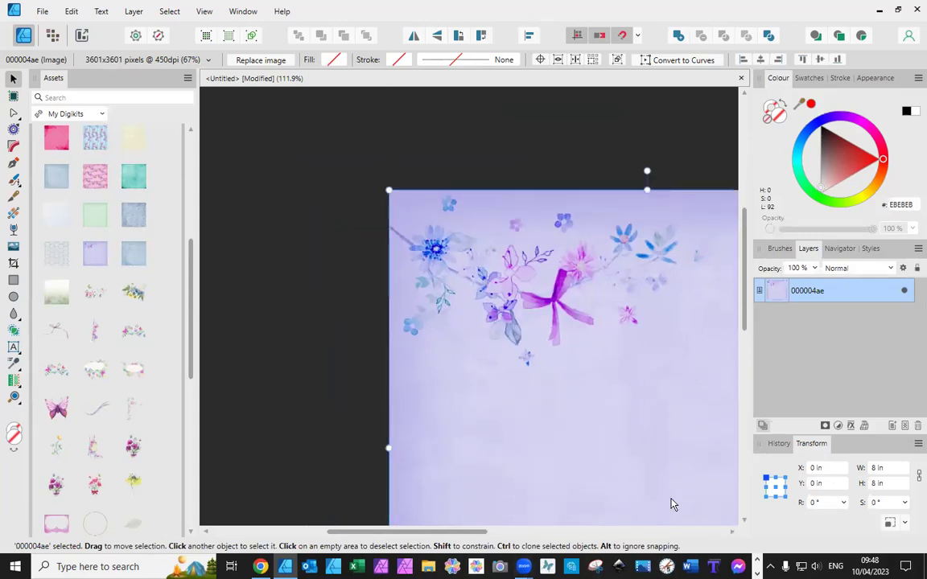
{"action": "scroll", "coordinate": [459, 454], "scroll_direction": "down", "scroll_amount": 1}
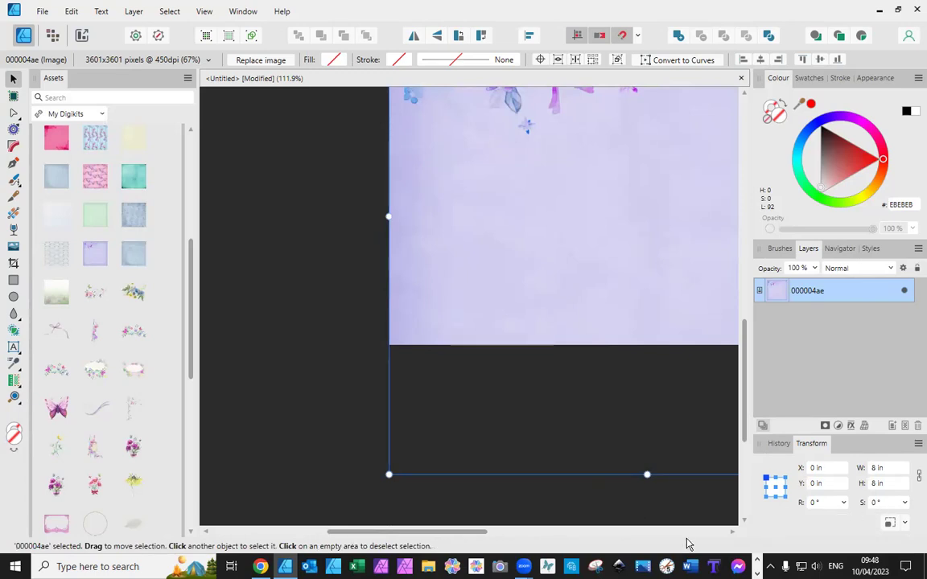
{"action": "left_click_drag", "start_coordinate": [468, 532], "coordinate": [580, 533]}
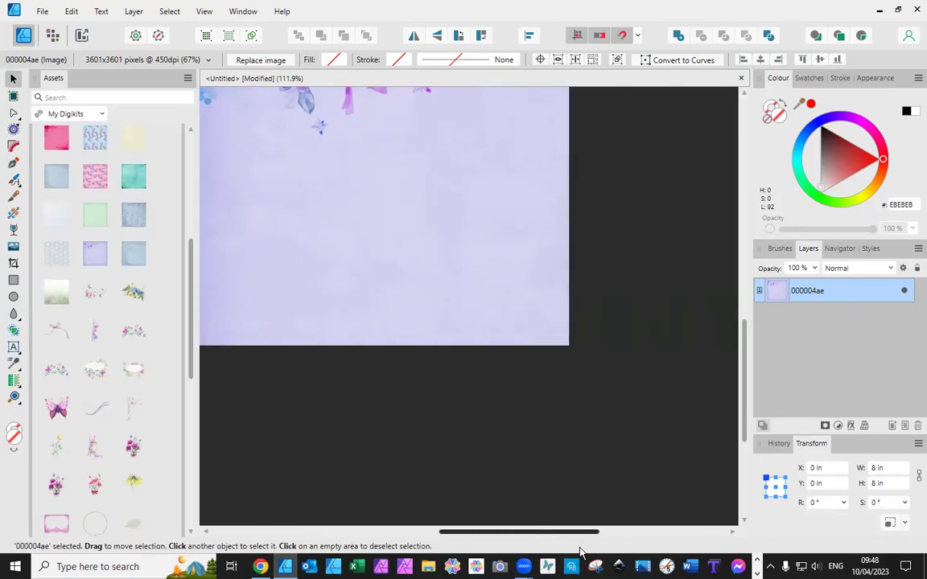
{"action": "left_click_drag", "start_coordinate": [682, 460], "coordinate": [561, 361]}
{"action": "scroll", "coordinate": [506, 499], "scroll_direction": "up", "scroll_amount": 3}
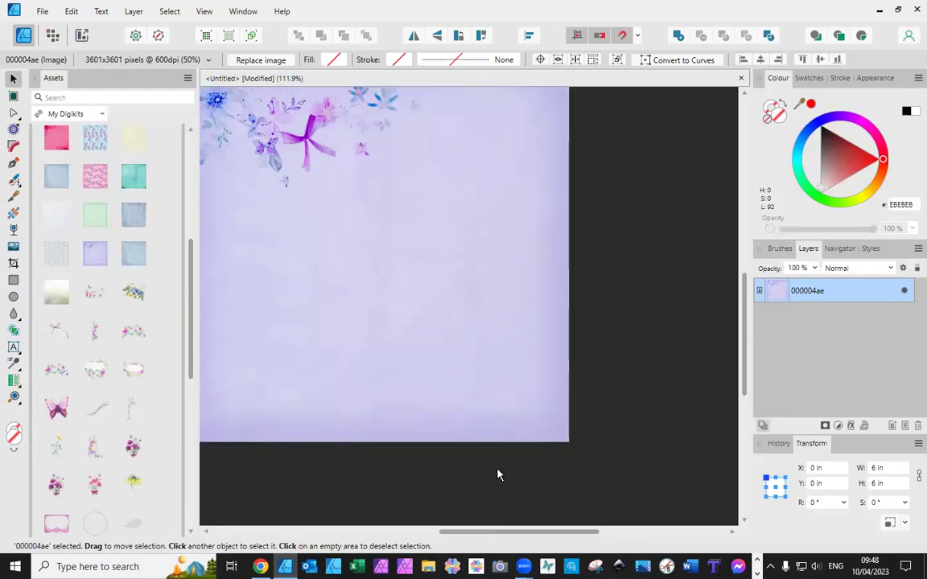
{"action": "left_click_drag", "start_coordinate": [497, 535], "coordinate": [458, 534]}
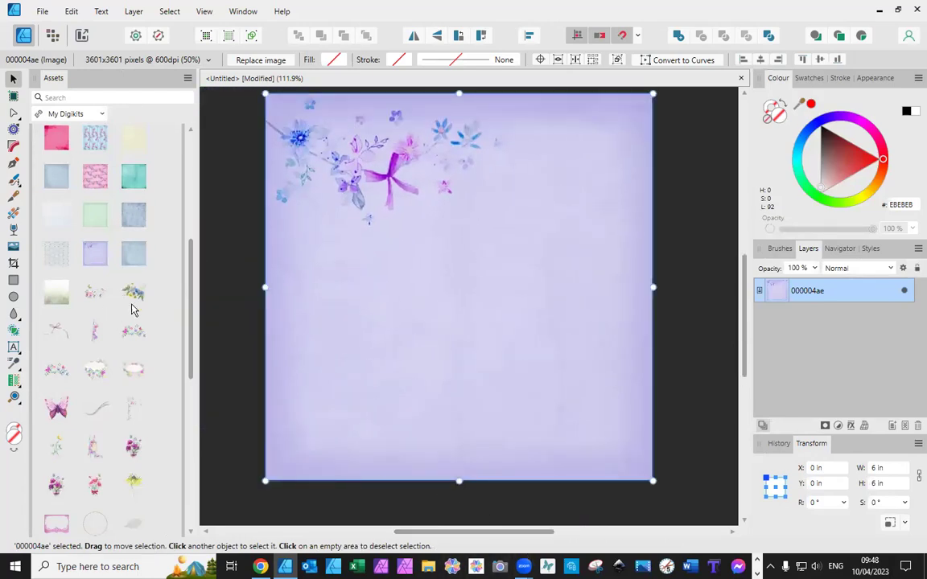
Step: Place a floral butterfly spray along the page's lower edge and the pink flower bouquet with red bow over the right side, leaving nothing selected
{"action": "left_click_drag", "start_coordinate": [125, 302], "coordinate": [392, 418]}
{"action": "left_click_drag", "start_coordinate": [95, 486], "coordinate": [545, 272]}
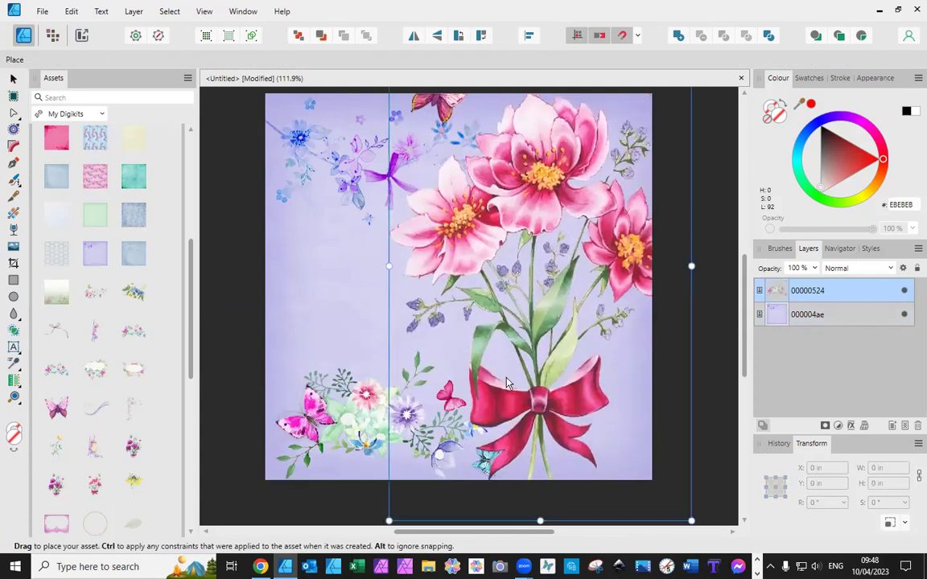
{"action": "left_click", "coordinate": [232, 300]}
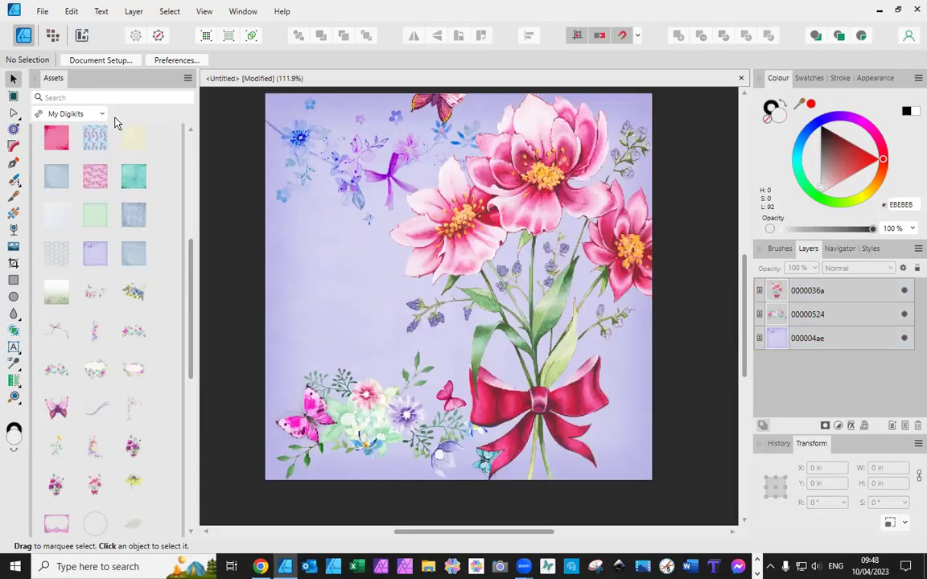
Step: Export the My Digikits asset category to the Affinity folder as Butterfly.afassets
{"action": "left_click", "coordinate": [188, 78]}
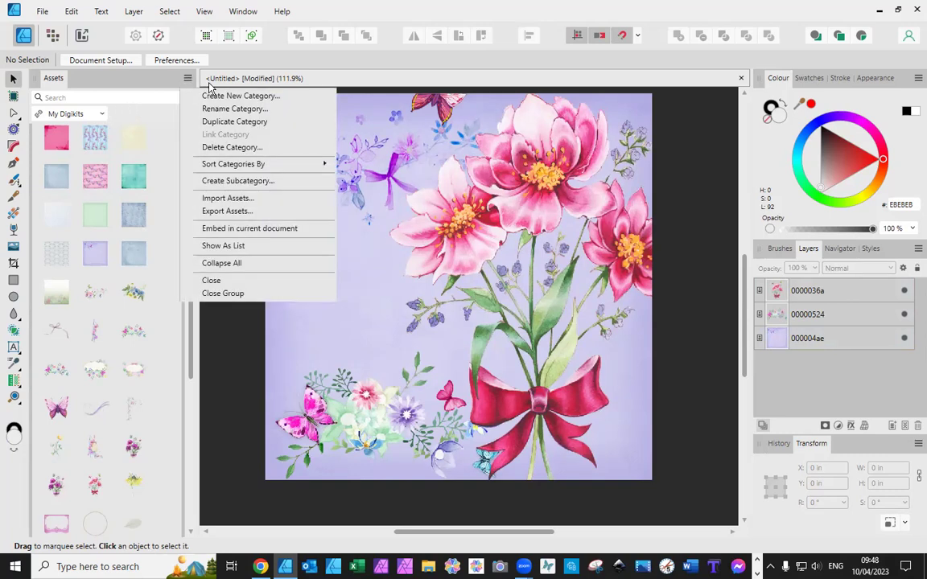
{"action": "left_click", "coordinate": [263, 212]}
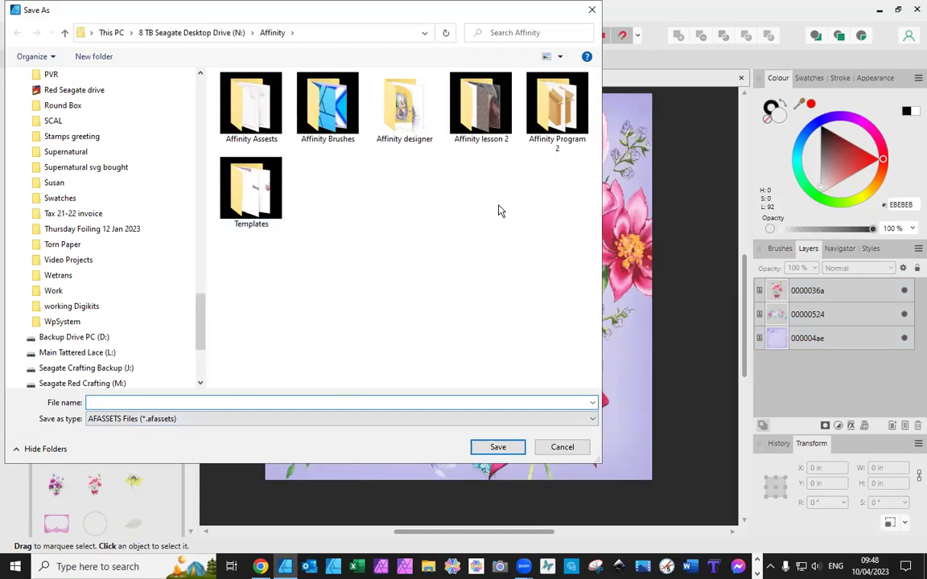
{"action": "type", "text": "Butterfly"}
{"action": "left_click", "coordinate": [498, 448]}
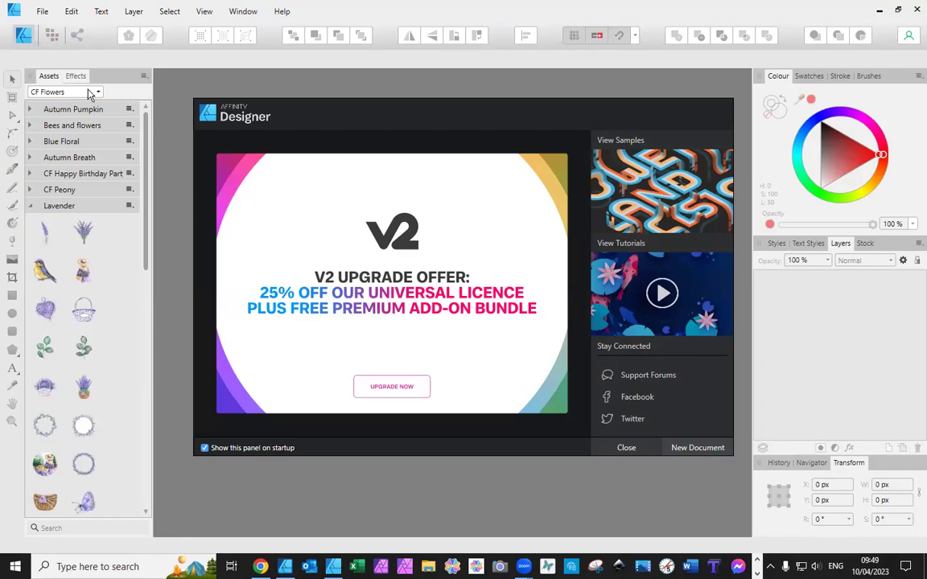
Step: In Affinity Designer version 1, dismiss the welcome screen and import Butterfly.afassets from the Affinity folder into the assets
{"action": "left_click", "coordinate": [625, 447]}
{"action": "left_click", "coordinate": [142, 75]}
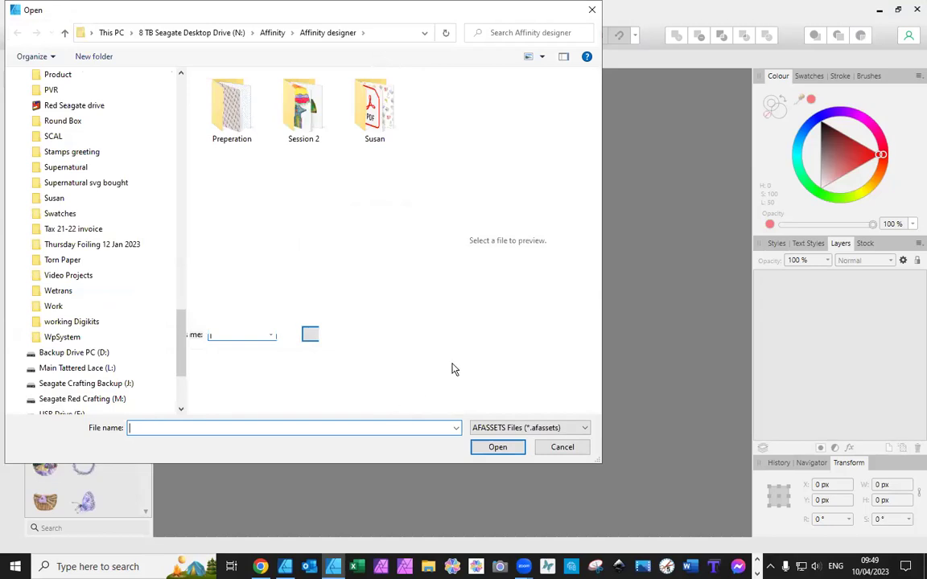
{"action": "left_click", "coordinate": [266, 34]}
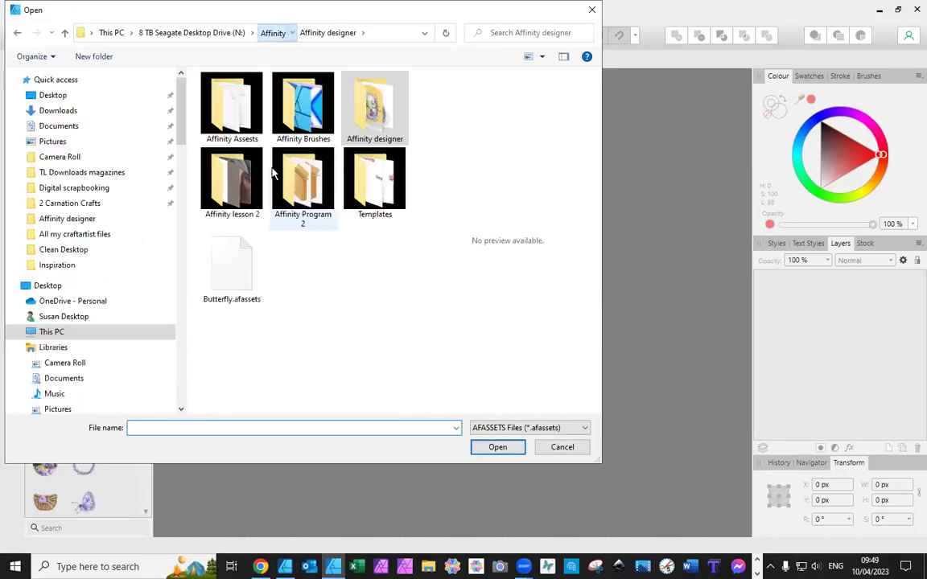
{"action": "double_click", "coordinate": [226, 108]}
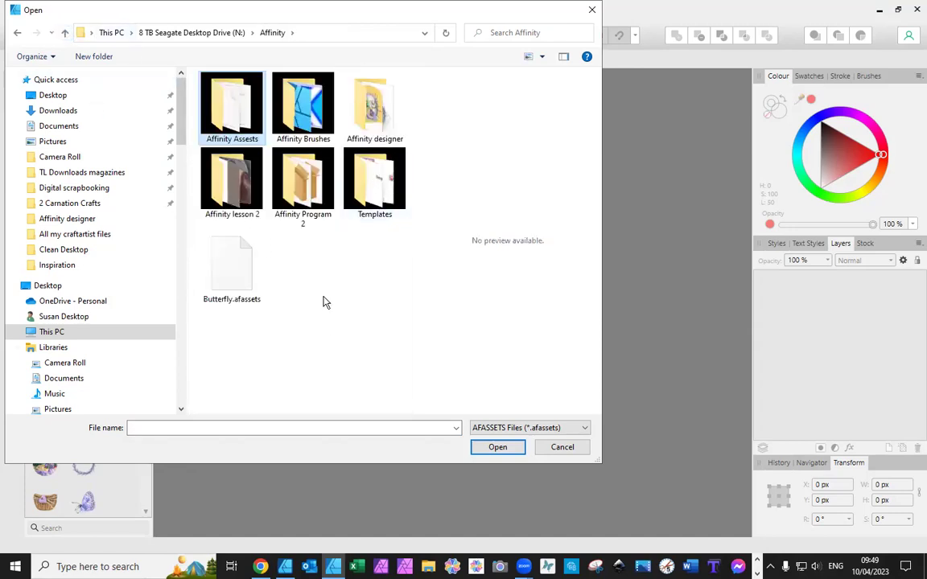
{"action": "left_click", "coordinate": [237, 267]}
{"action": "left_click", "coordinate": [497, 448]}
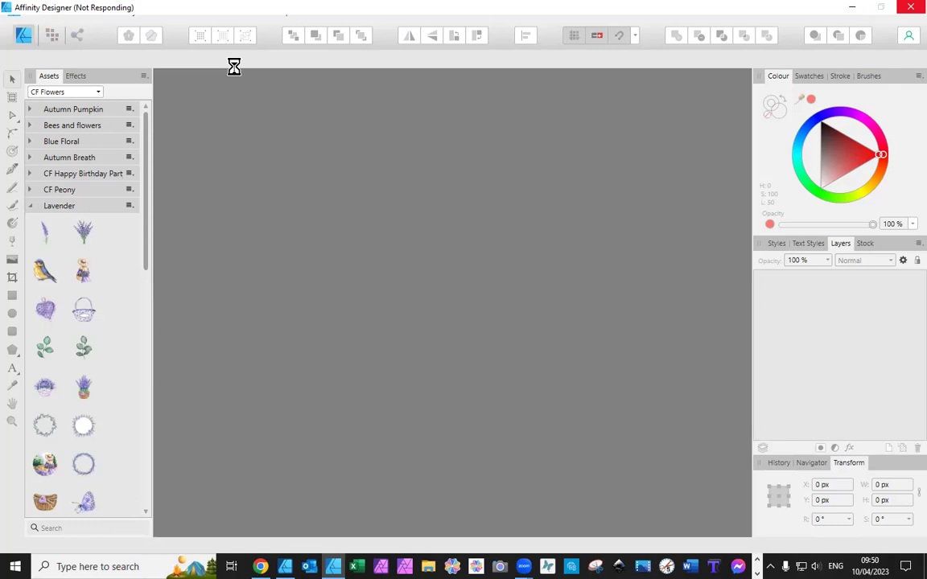
Step: Display the My Digikits 2 asset category and collapse every subcategory above Butterfly Meadow
{"action": "scroll", "coordinate": [99, 96], "scroll_direction": "down", "scroll_amount": 9}
{"action": "left_click", "coordinate": [99, 96]}
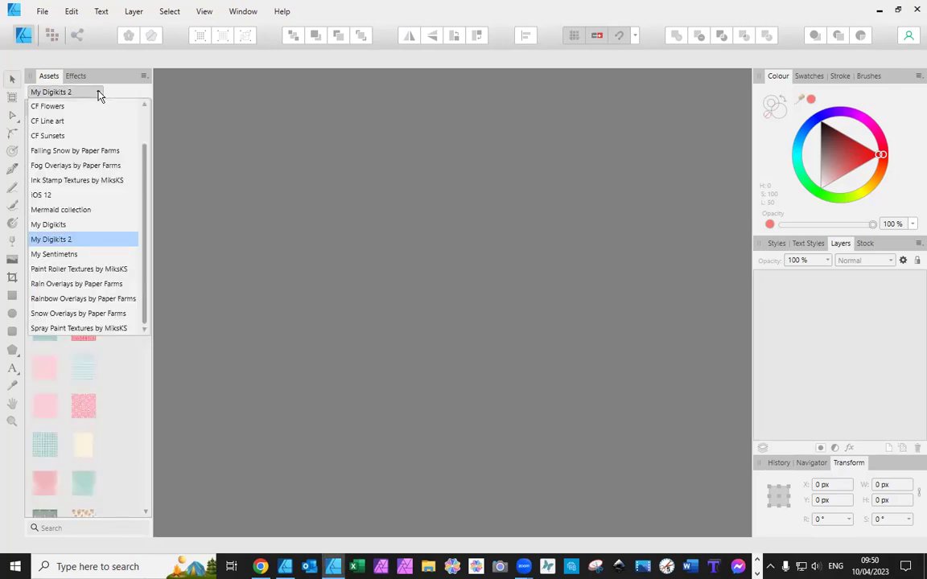
{"action": "left_click", "coordinate": [57, 241]}
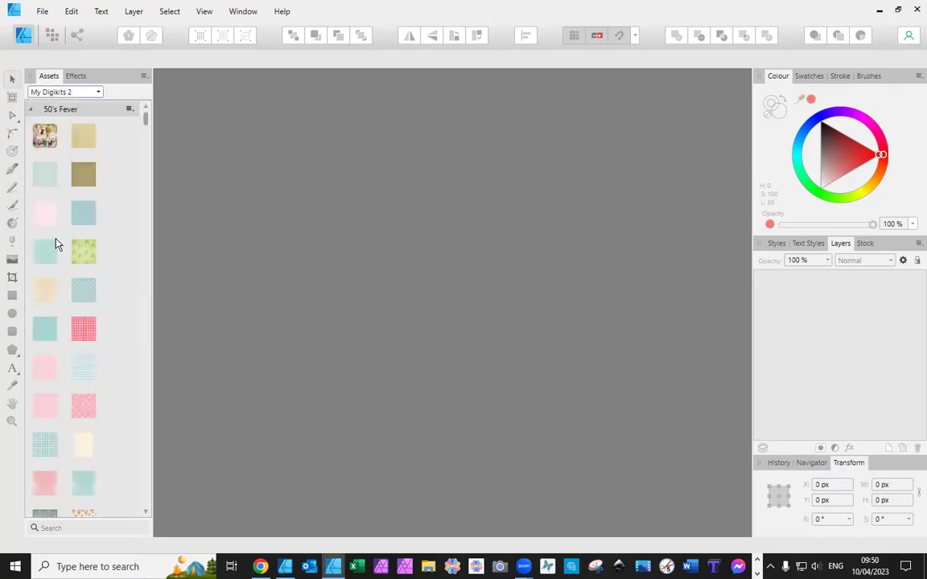
{"action": "left_click", "coordinate": [29, 108]}
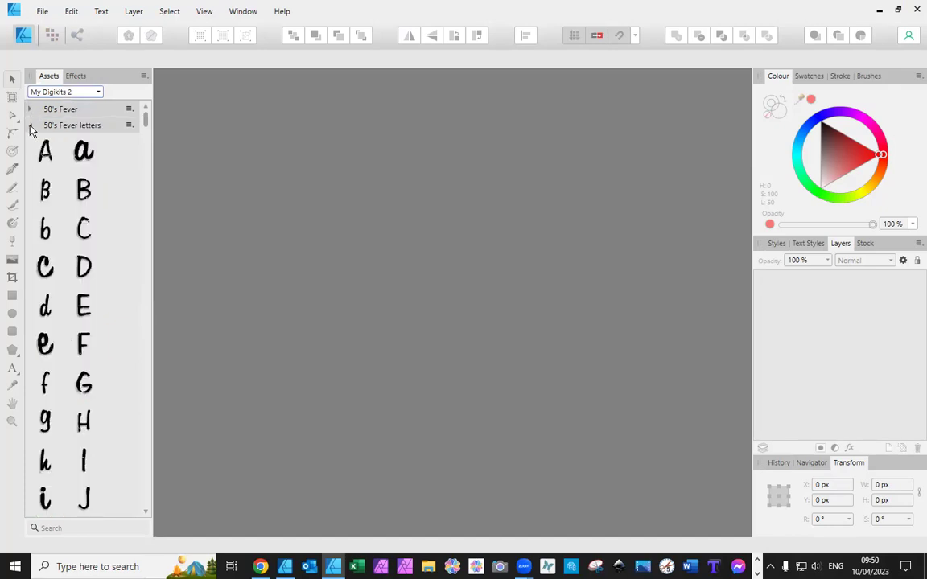
{"action": "left_click", "coordinate": [30, 127]}
{"action": "left_click", "coordinate": [30, 142]}
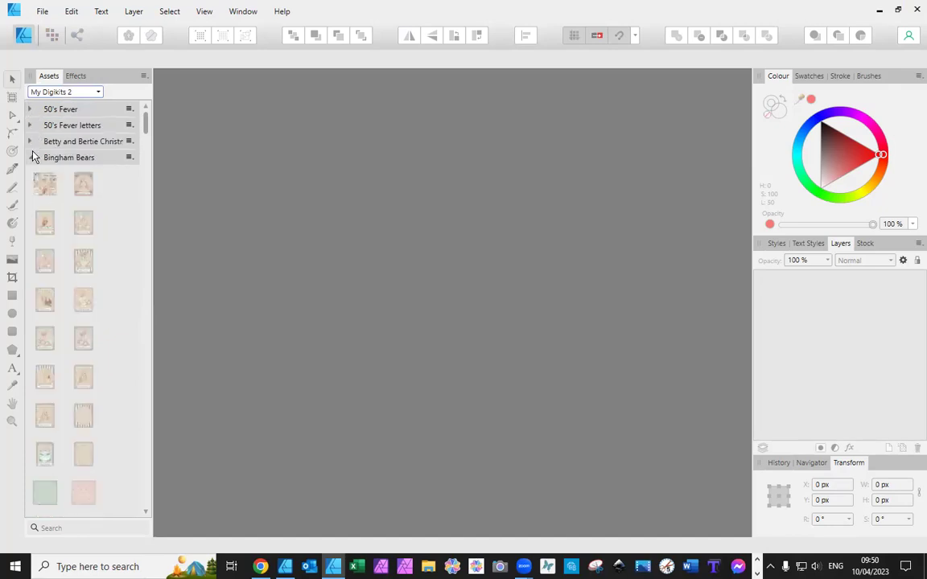
{"action": "left_click", "coordinate": [30, 158]}
{"action": "left_click", "coordinate": [29, 174]}
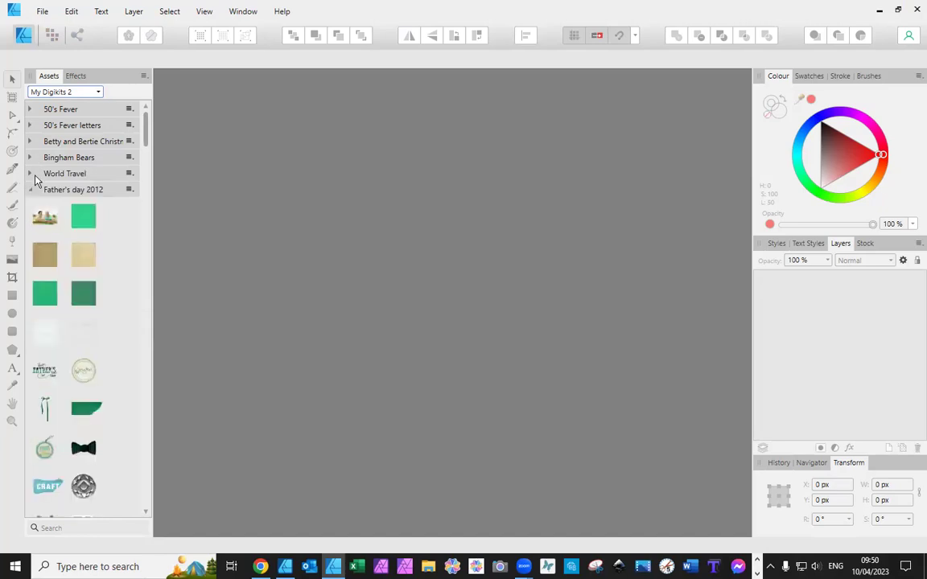
{"action": "left_click", "coordinate": [31, 190]}
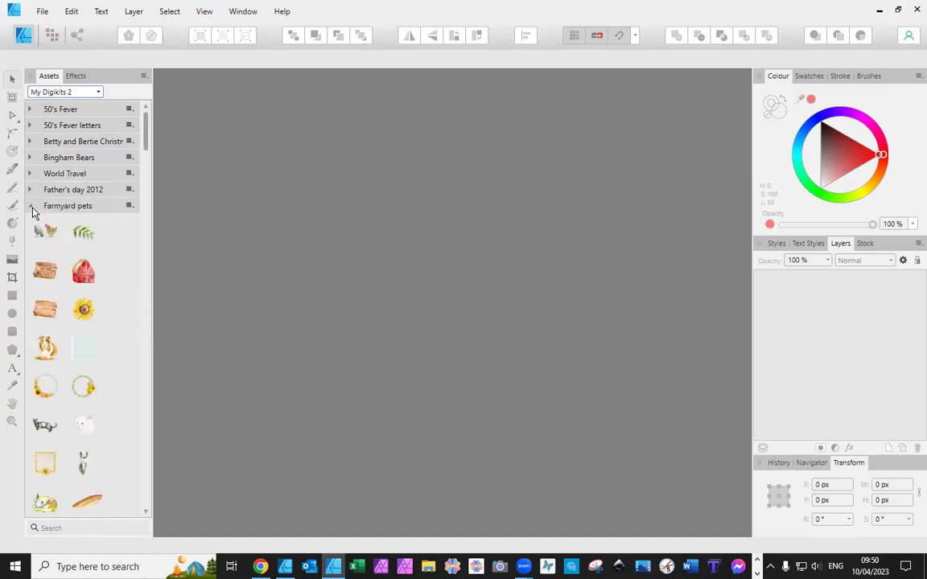
{"action": "left_click", "coordinate": [30, 207]}
{"action": "left_click", "coordinate": [30, 222]}
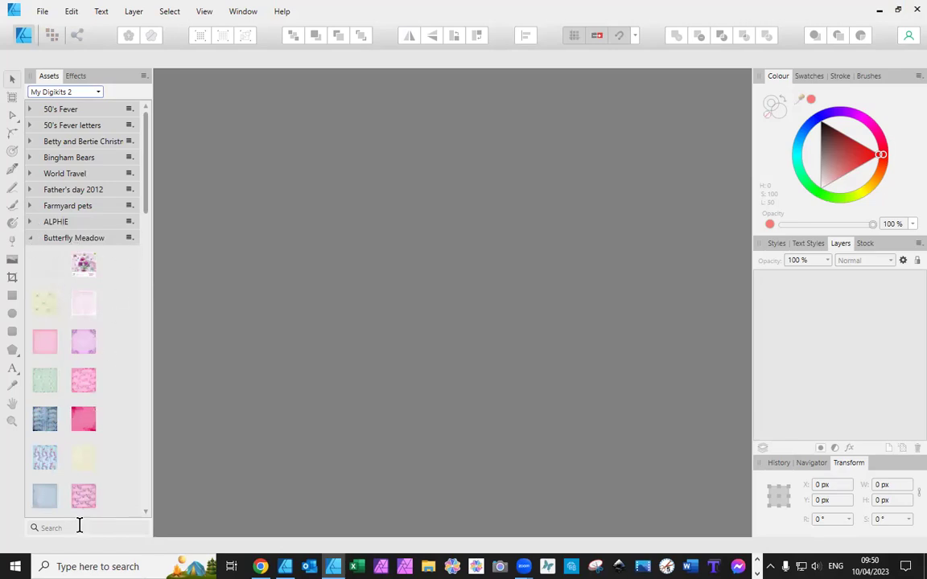
Step: Look through the imported Butterfly Meadow papers and embellishments
{"action": "scroll", "coordinate": [89, 386], "scroll_direction": "down", "scroll_amount": 8}
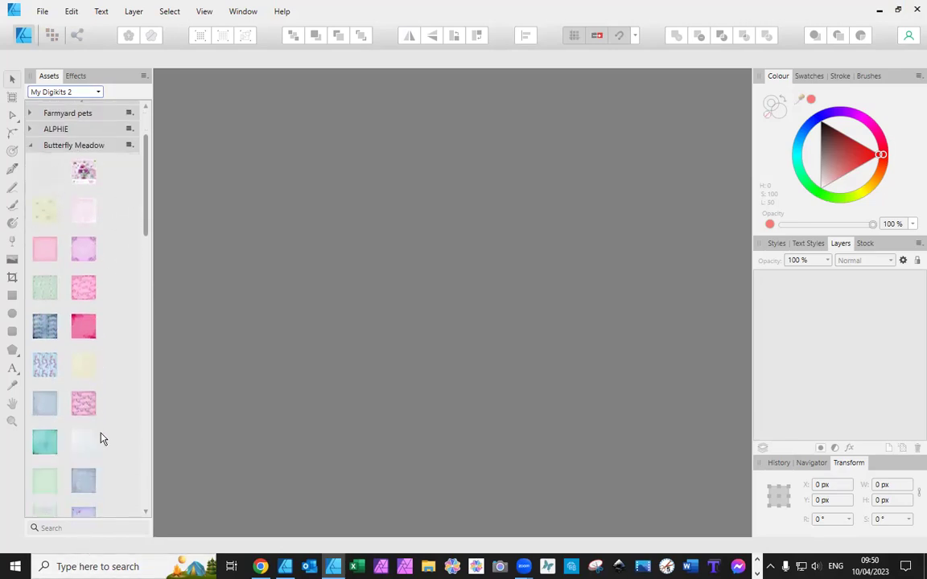
{"action": "scroll", "coordinate": [94, 441], "scroll_direction": "down", "scroll_amount": 5}
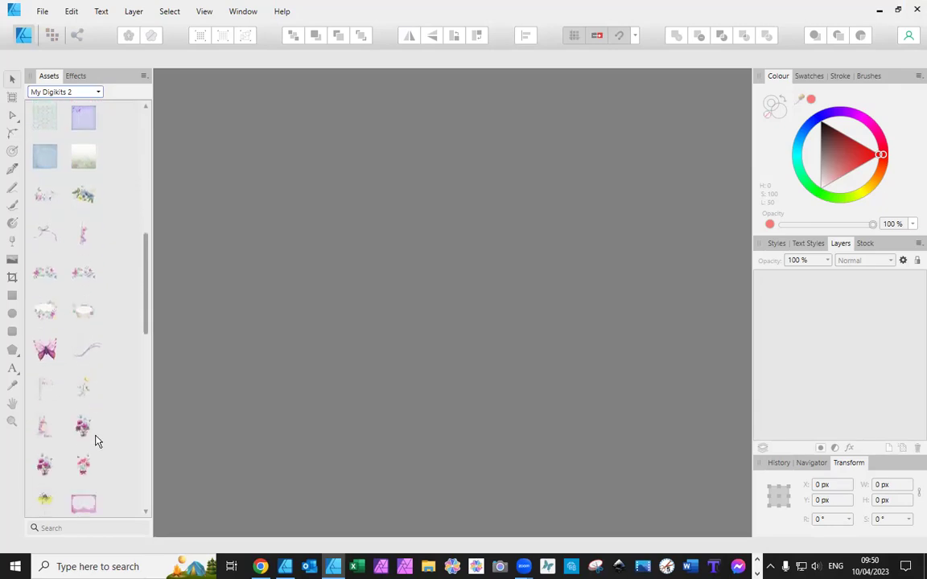
{"action": "scroll", "coordinate": [95, 439], "scroll_direction": "down", "scroll_amount": 5}
{"action": "scroll", "coordinate": [105, 418], "scroll_direction": "up", "scroll_amount": 6}
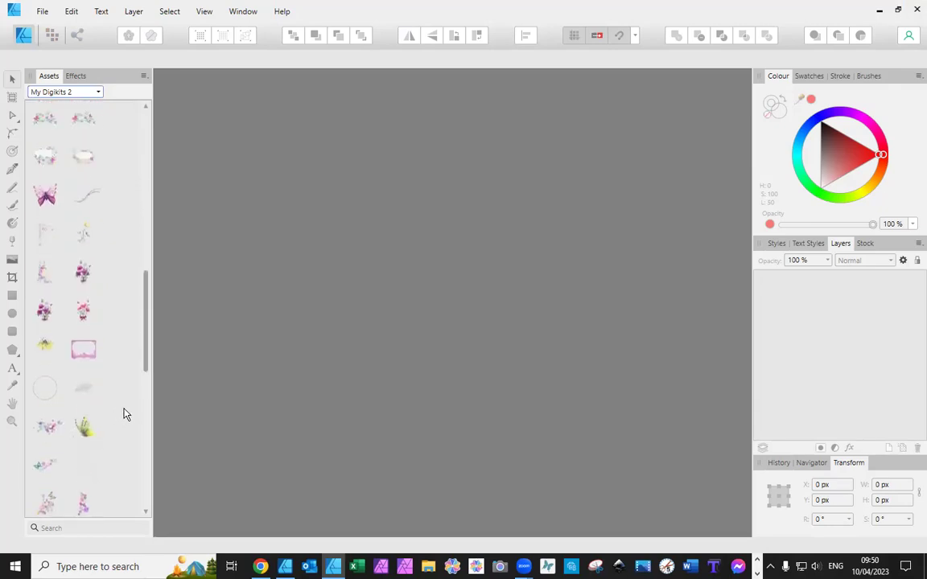